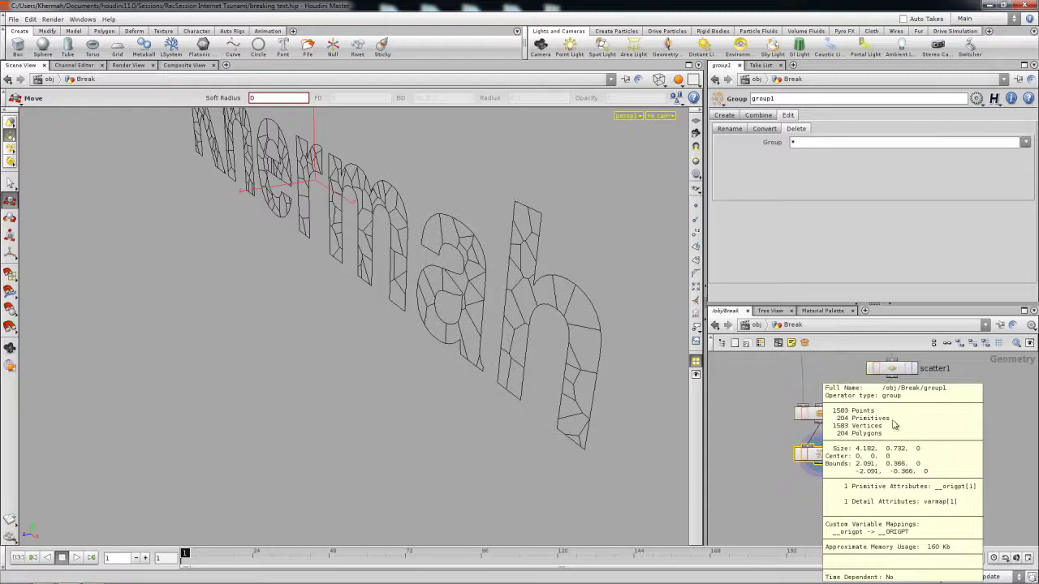
{"action": "middle_click_drag", "start_coordinate": [849, 447], "coordinate": [811, 451]}
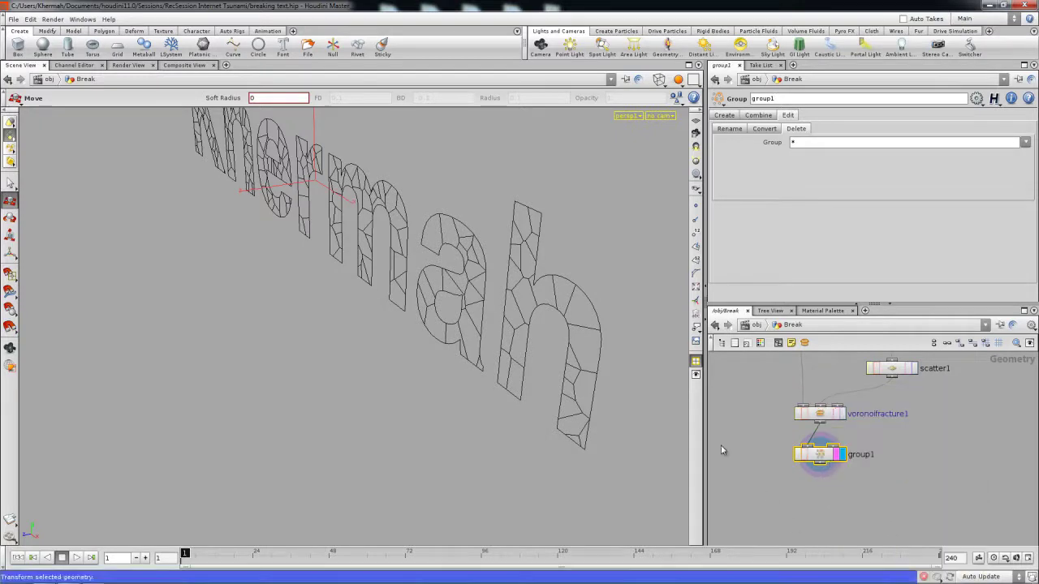
{"action": "key", "text": "Escape"}
{"action": "left_click_drag", "start_coordinate": [489, 328], "coordinate": [486, 362]}
{"action": "key", "text": "t"}
{"action": "middle_click_drag", "start_coordinate": [749, 469], "coordinate": [801, 431]}
{"action": "scroll", "coordinate": [801, 431], "scroll_direction": "up", "scroll_amount": 2}
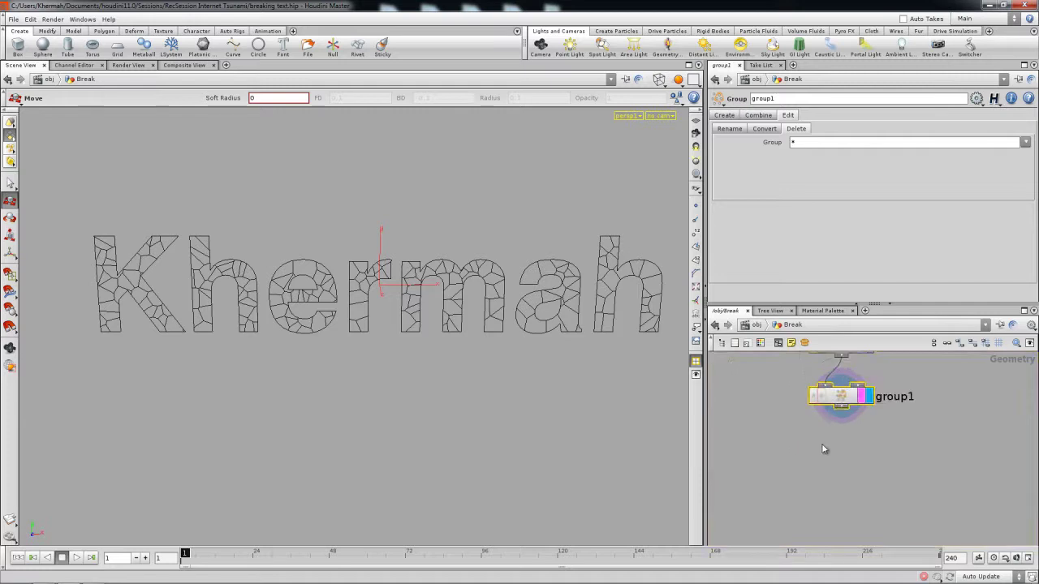
{"action": "left_click_drag", "start_coordinate": [577, 355], "coordinate": [540, 327]}
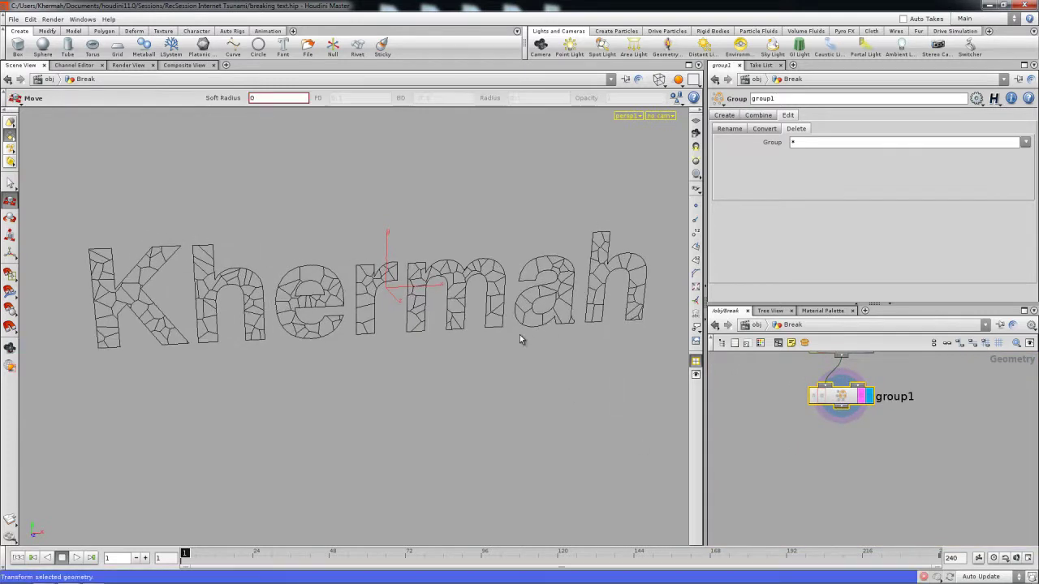
Add an AttribCreate node below group1, wire group1 into it, and make it the displayed and rendered node.
{"action": "mouse_move", "coordinate": [814, 453]}
{"action": "middle_mouse_down"}
{"action": "mouse_move", "coordinate": [788, 452]}
{"action": "mouse_move", "coordinate": [805, 452]}
{"action": "middle_mouse_up"}
{"action": "key", "text": "Tab"}
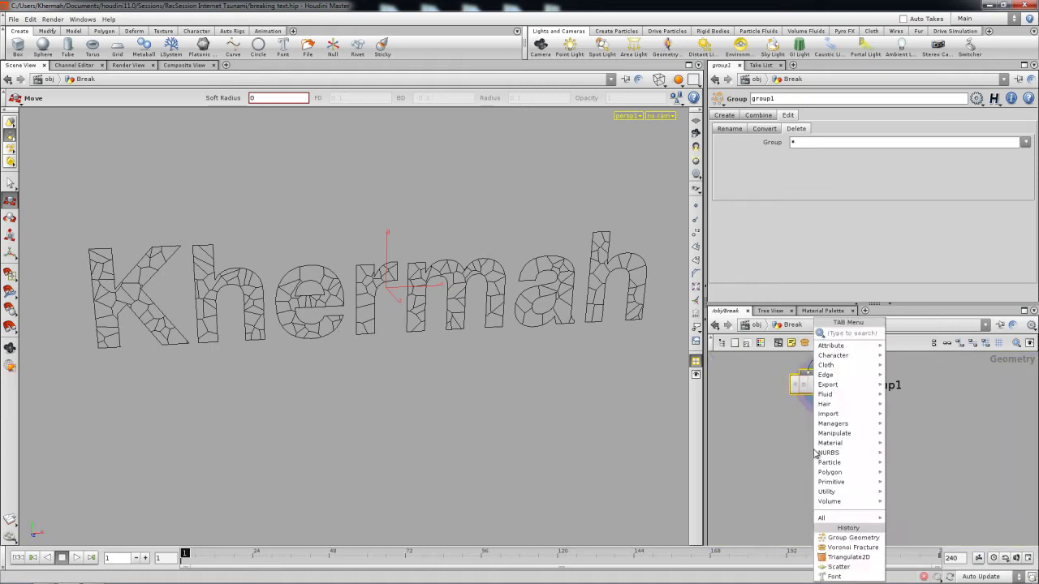
{"action": "mouse_move", "coordinate": [860, 345]}
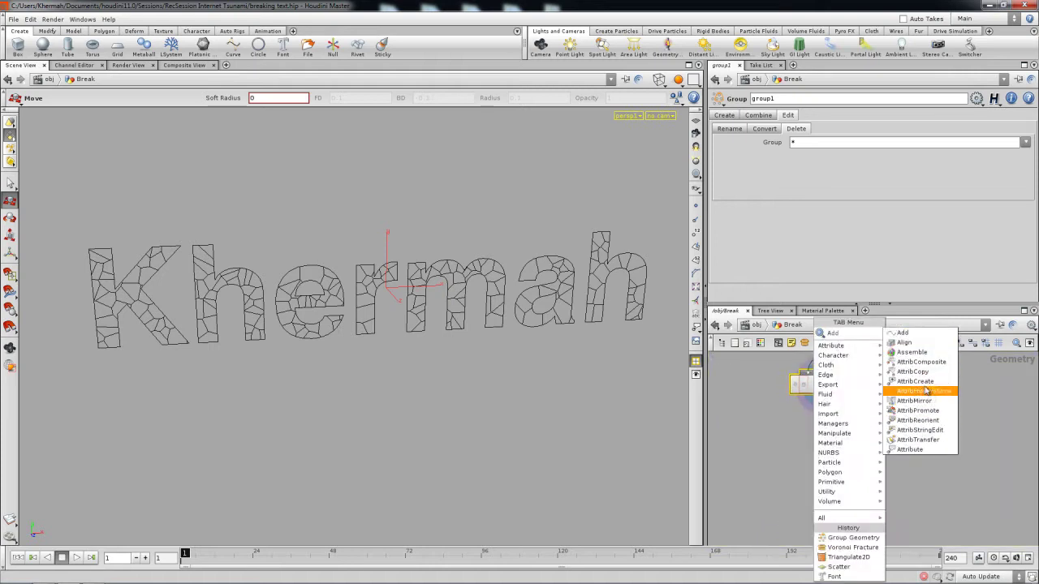
{"action": "left_click", "coordinate": [915, 382]}
{"action": "left_click", "coordinate": [821, 444]}
{"action": "left_click_drag", "start_coordinate": [825, 397], "coordinate": [832, 434]}
{"action": "left_click", "coordinate": [844, 445]}
{"action": "left_click", "coordinate": [852, 443]}
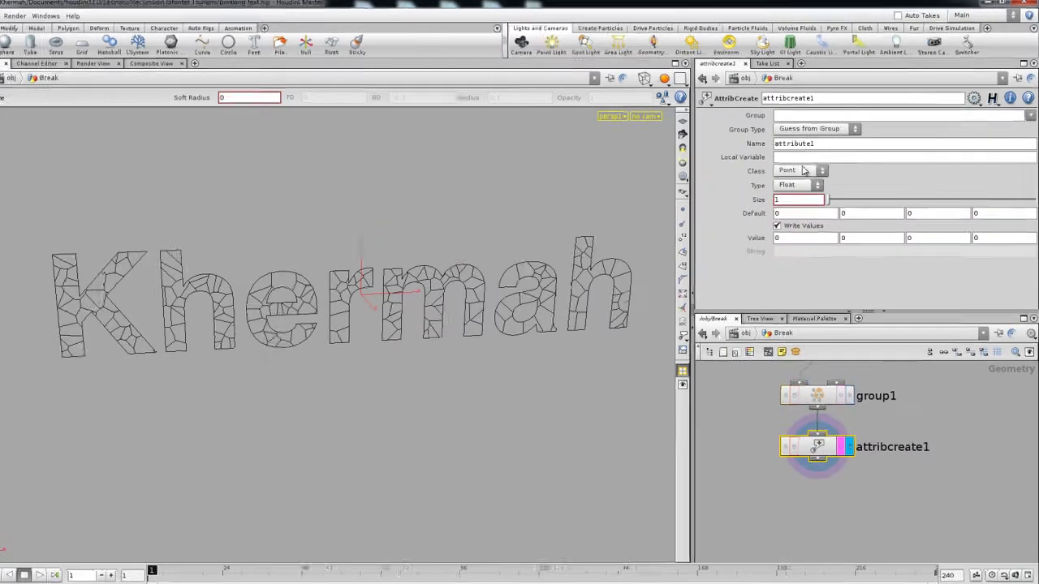
Name the new attribute prim and set its class to Primitive.
{"action": "left_click_drag", "start_coordinate": [826, 143], "coordinate": [784, 147]}
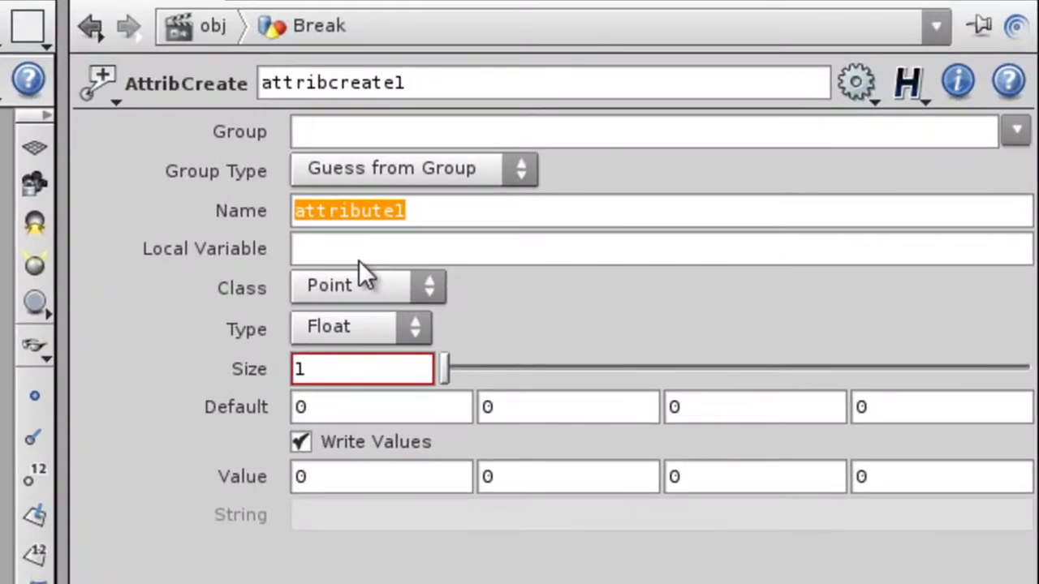
{"action": "type", "text": "prim"}
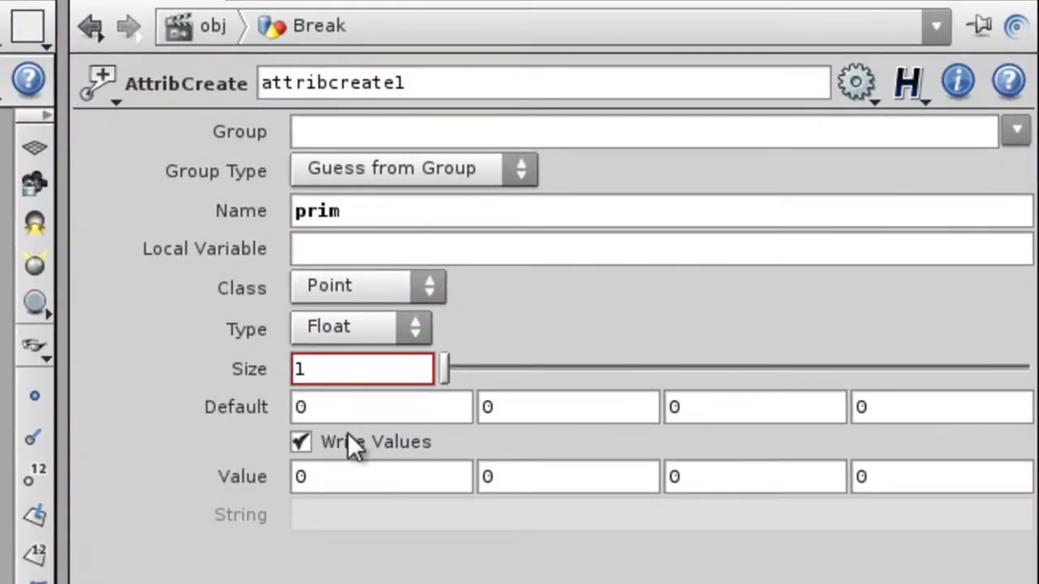
{"action": "left_click", "coordinate": [320, 293]}
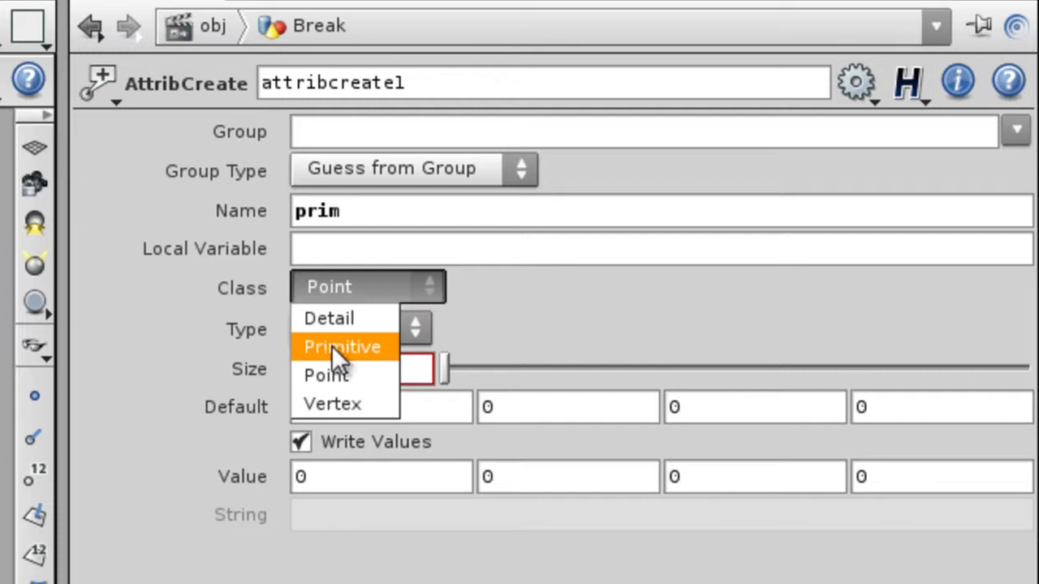
{"action": "left_click", "coordinate": [337, 345]}
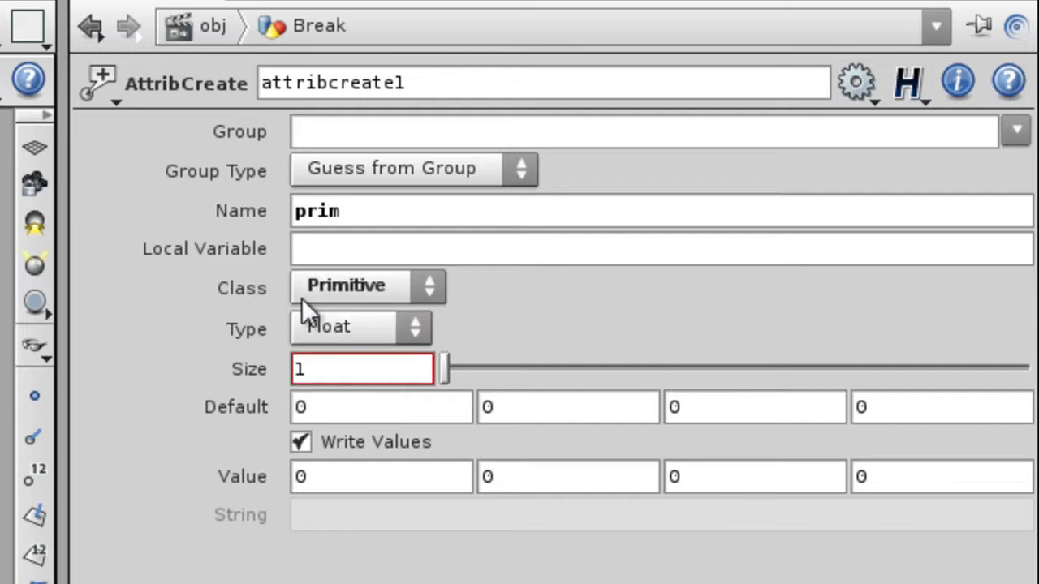
Set the prim attribute's type to Integer and its first value to $PR.
{"action": "double_click", "coordinate": [325, 478]}
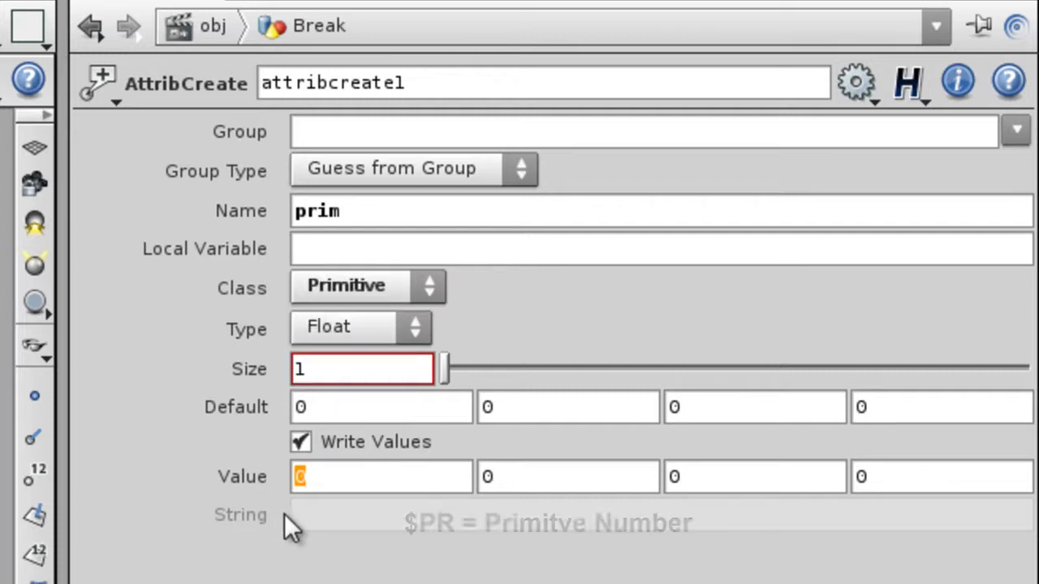
{"action": "left_click", "coordinate": [351, 326]}
{"action": "left_click", "coordinate": [332, 390]}
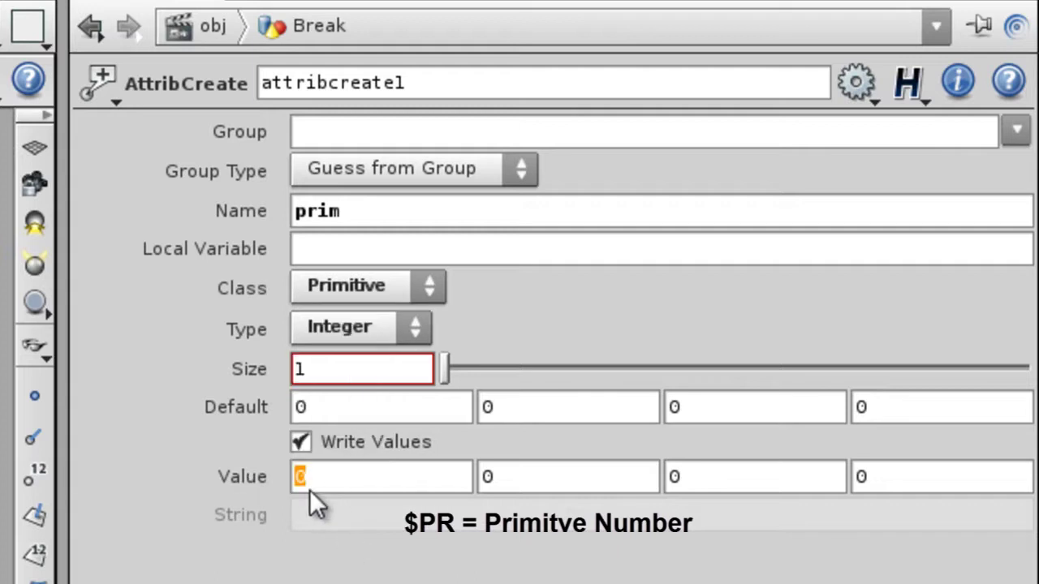
{"action": "type", "text": "$PRIM"}
{"action": "key", "text": "BackSpace"}
{"action": "key", "text": "BackSpace"}
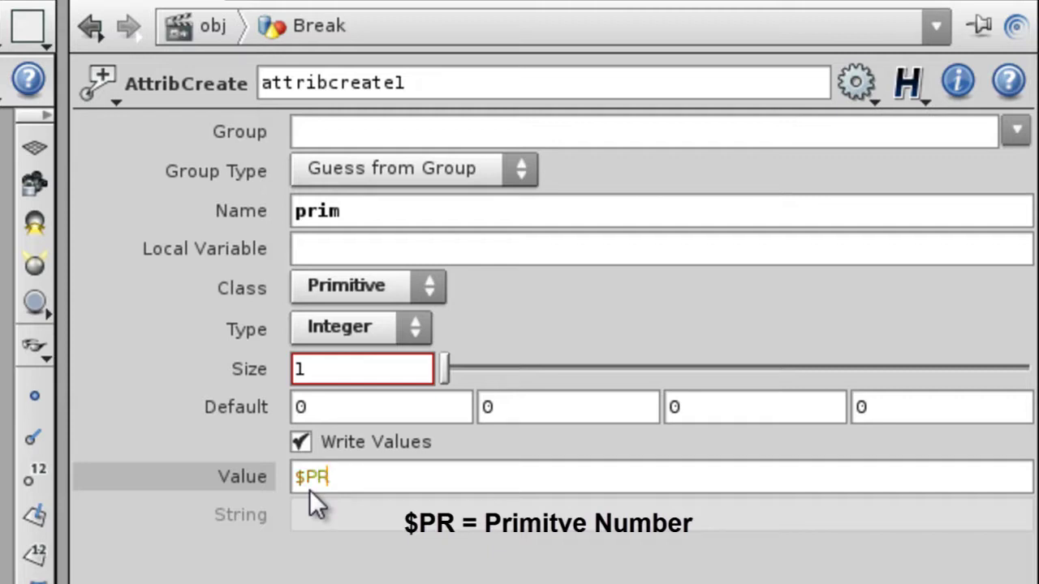
{"action": "key", "text": "Return"}
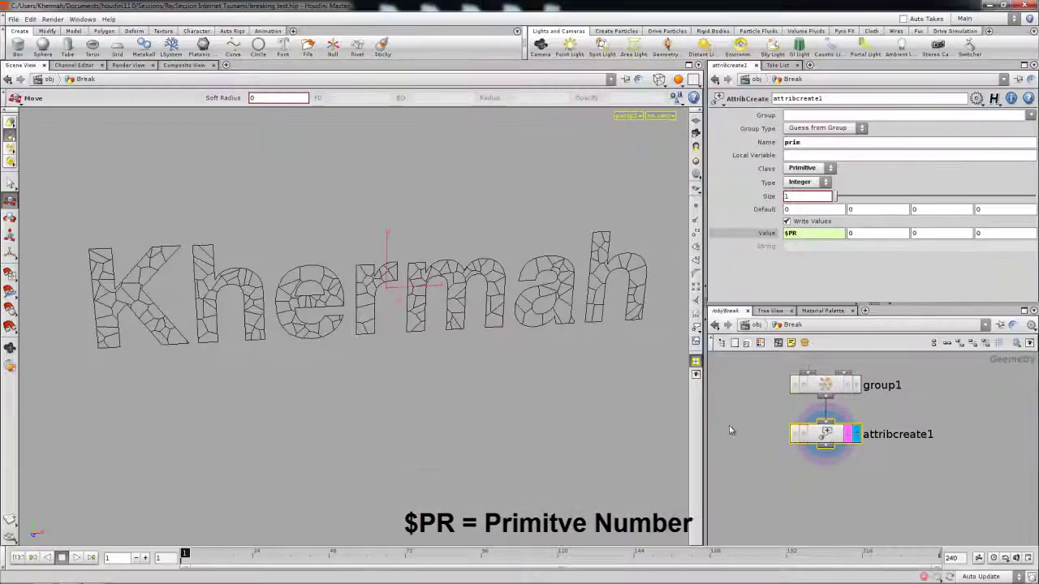
Check the primitive numbers on the fractured text in the viewport and hide them again.
{"action": "double_click", "coordinate": [800, 143]}
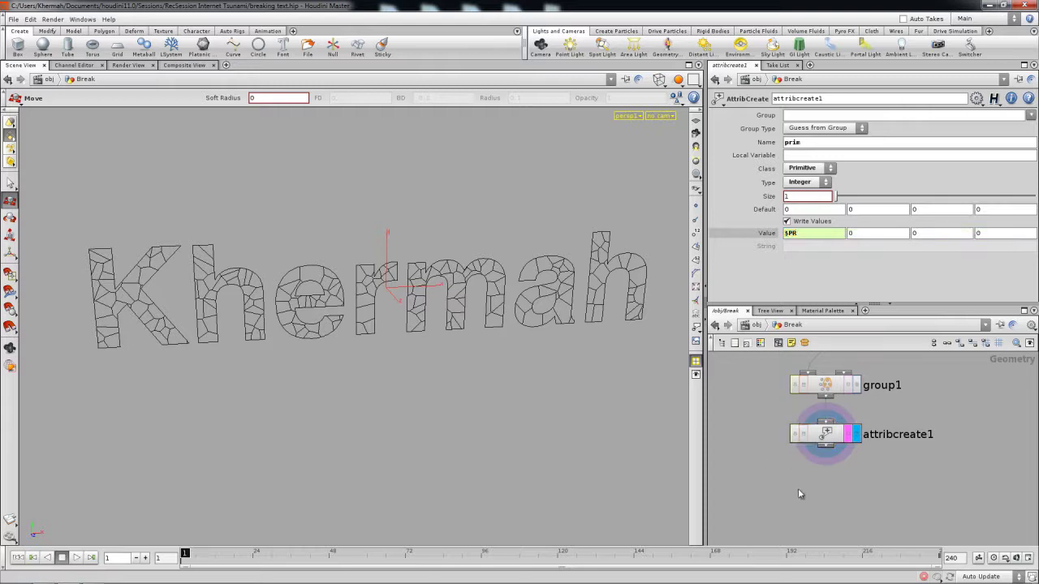
{"action": "left_click", "coordinate": [695, 260]}
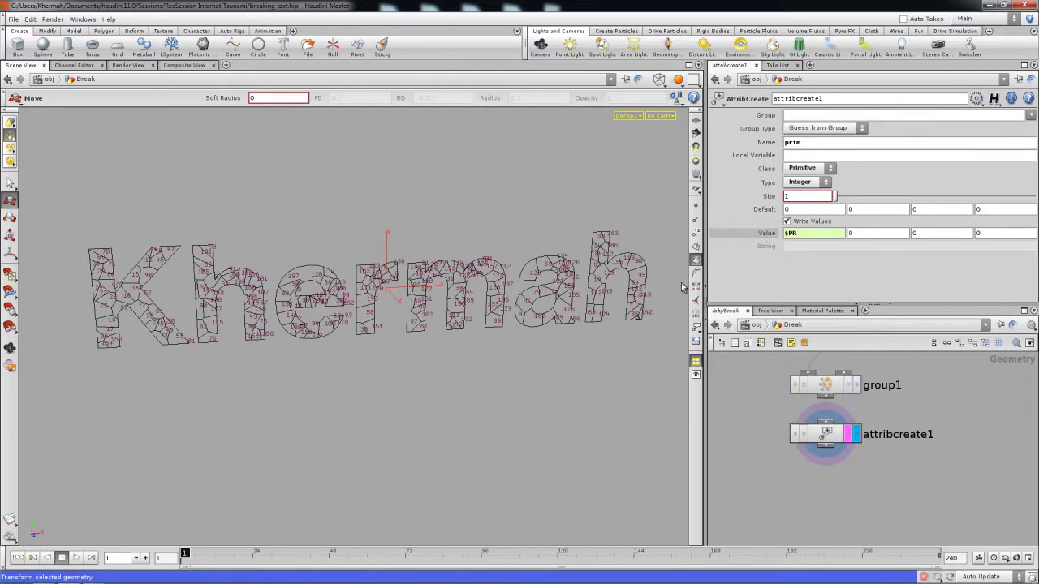
{"action": "left_click", "coordinate": [696, 260]}
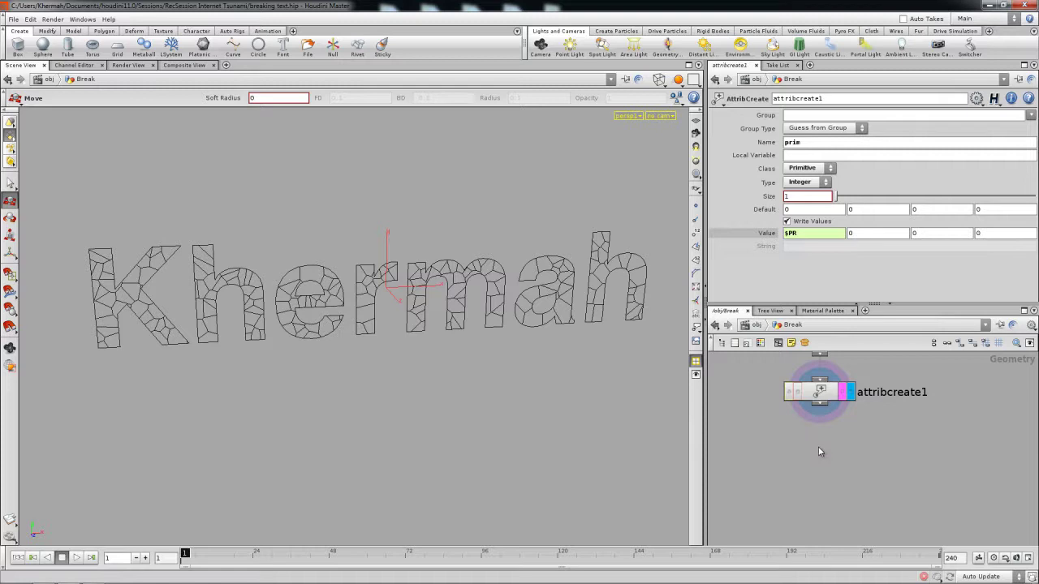
Add a PolyExtrude node below attribcreate1, wire attribcreate1 into it, and display its result.
{"action": "middle_click_drag", "start_coordinate": [812, 427], "coordinate": [813, 437]}
{"action": "key", "text": "Tab"}
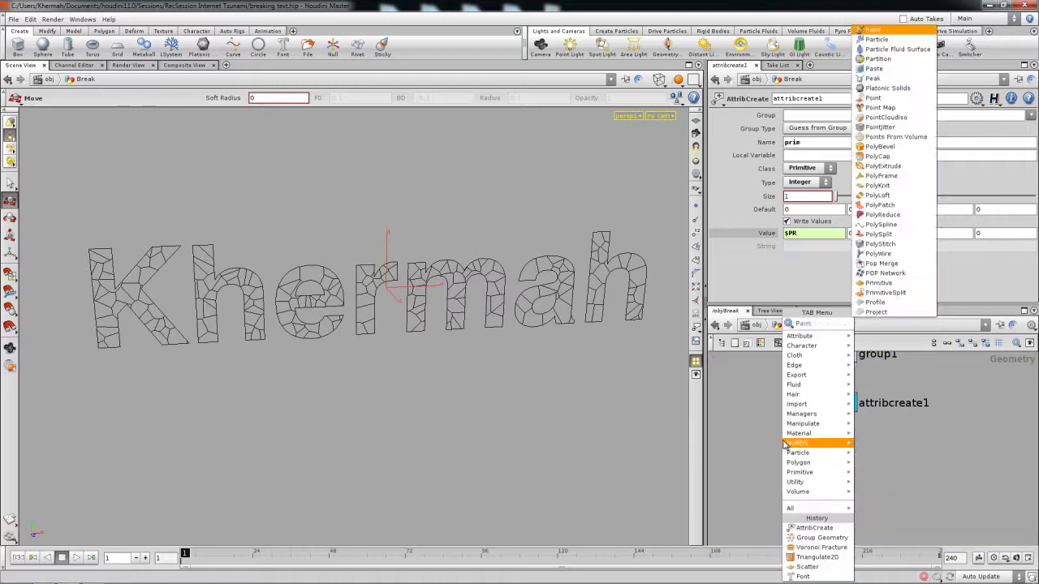
{"action": "mouse_move", "coordinate": [807, 463]}
{"action": "left_click", "coordinate": [883, 341]}
{"action": "left_click", "coordinate": [824, 459]}
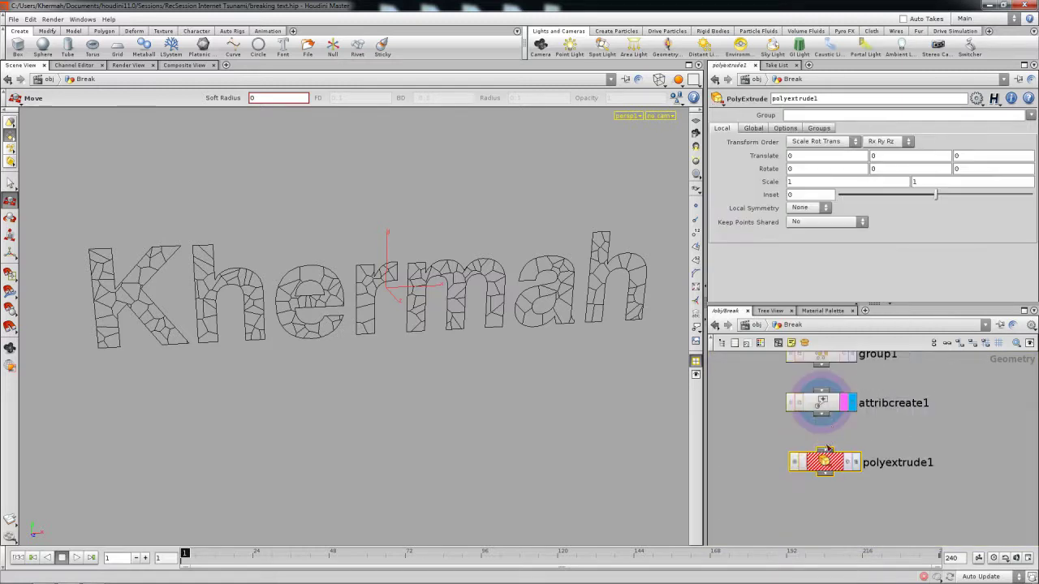
{"action": "left_click", "coordinate": [826, 448]}
{"action": "left_click", "coordinate": [853, 462]}
{"action": "left_click_drag", "start_coordinate": [829, 465], "coordinate": [826, 464]}
Extrude the fractured letters by a local Z translation of about -0.063 and switch the viewport to shaded display.
{"action": "left_click_drag", "start_coordinate": [464, 379], "coordinate": [489, 374], "text": "alt"}
{"action": "key", "text": "Return"}
{"action": "left_click_drag", "start_coordinate": [325, 380], "coordinate": [457, 383], "text": "alt"}
{"action": "middle_click_drag", "start_coordinate": [456, 383], "coordinate": [506, 361], "text": "alt"}
{"action": "left_click_drag", "start_coordinate": [466, 357], "coordinate": [476, 338], "text": "alt"}
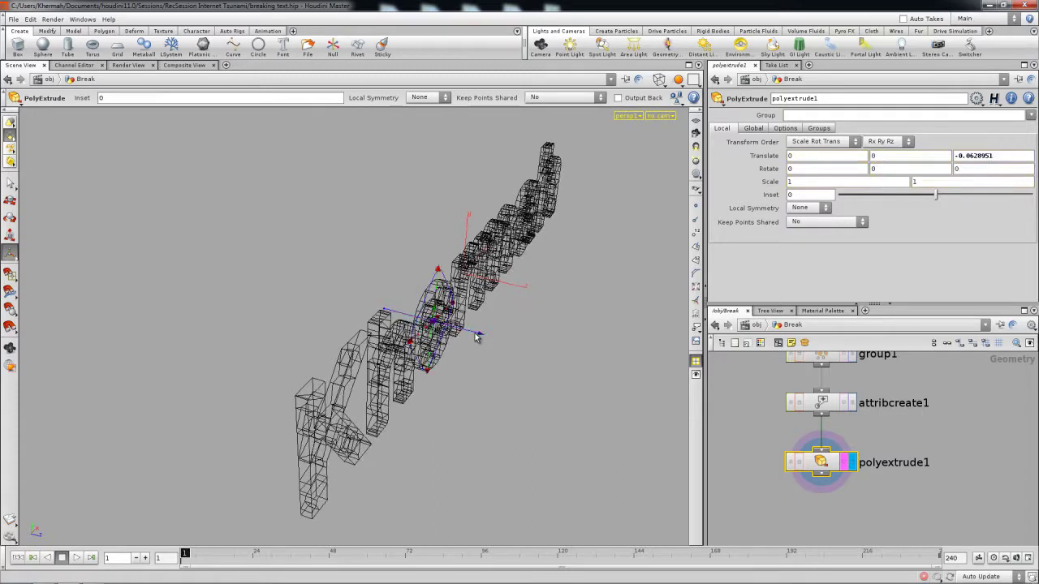
{"action": "key", "text": "w"}
{"action": "right_click_drag", "start_coordinate": [431, 376], "coordinate": [547, 411], "text": "alt"}
{"action": "left_click_drag", "start_coordinate": [547, 411], "coordinate": [522, 420], "text": "alt"}
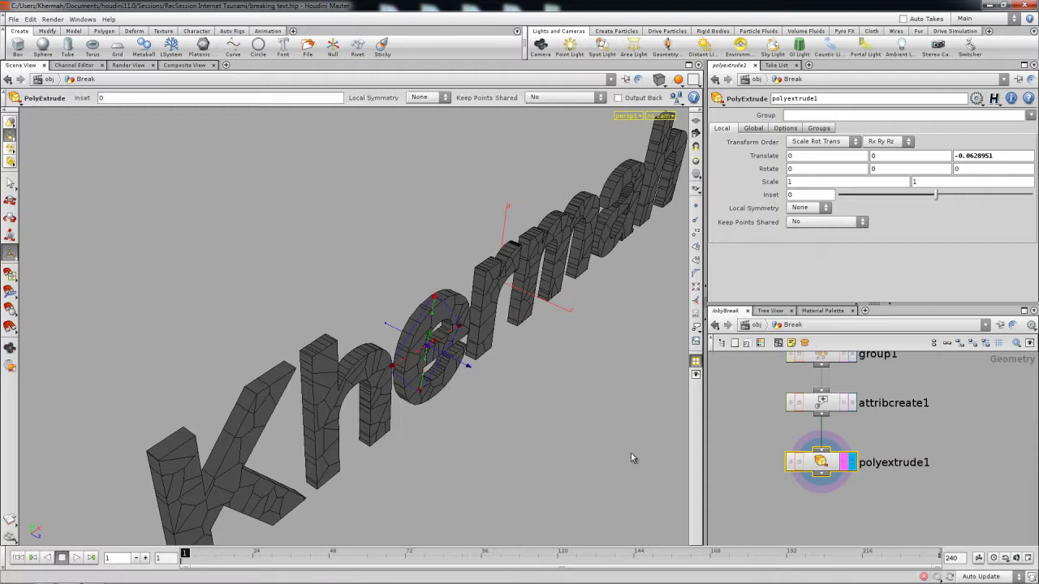
Try Create Inside Surface on voronoifracture1, compare its effect on the extruded letters, and turn it off again.
{"action": "middle_click_drag", "start_coordinate": [777, 422], "coordinate": [784, 479]}
{"action": "middle_click_drag", "start_coordinate": [799, 412], "coordinate": [788, 485]}
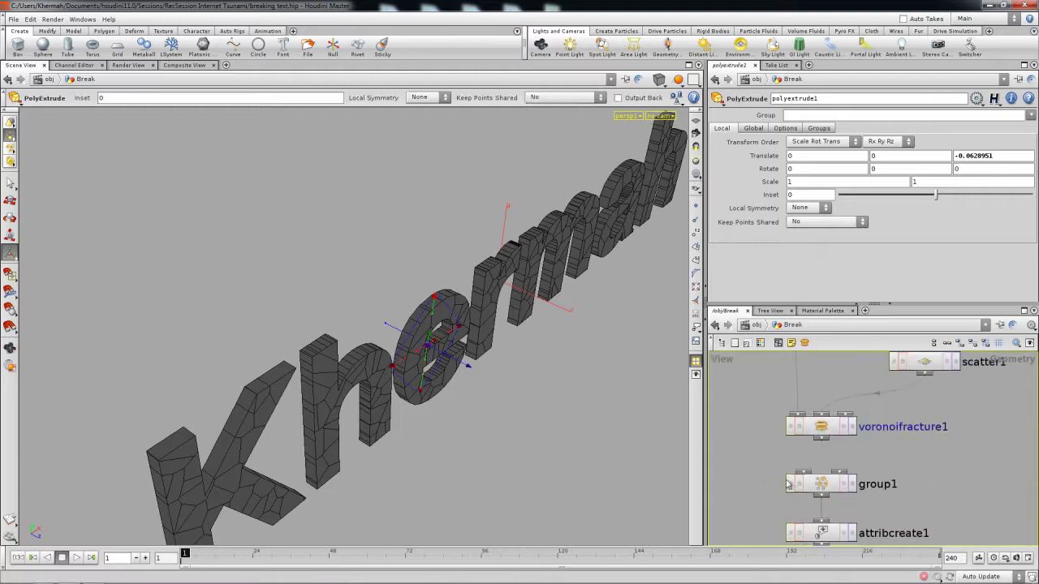
{"action": "left_click", "coordinate": [821, 426]}
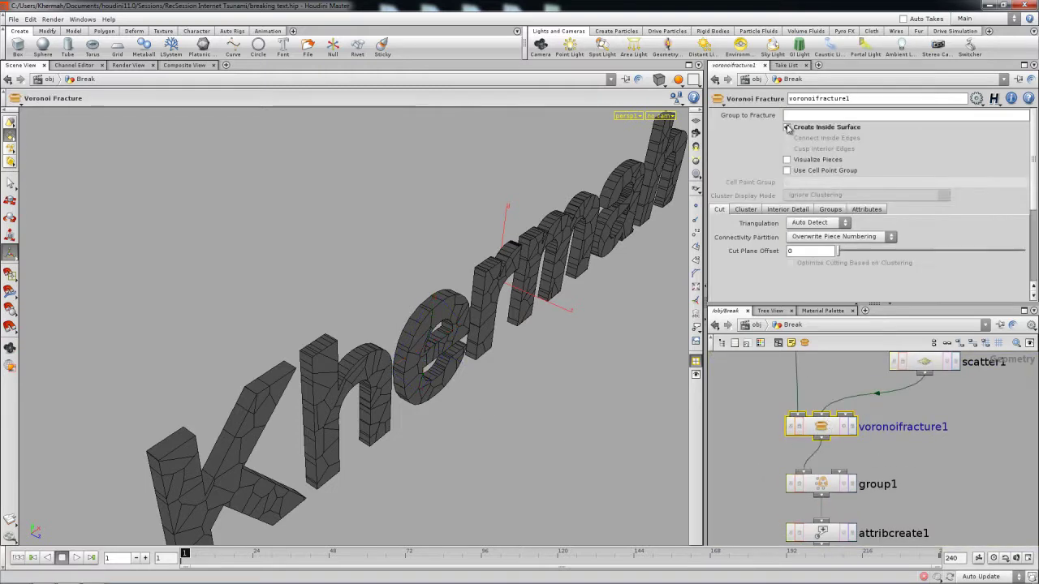
{"action": "left_click", "coordinate": [787, 127]}
{"action": "left_click_drag", "start_coordinate": [423, 378], "coordinate": [487, 415], "text": "alt"}
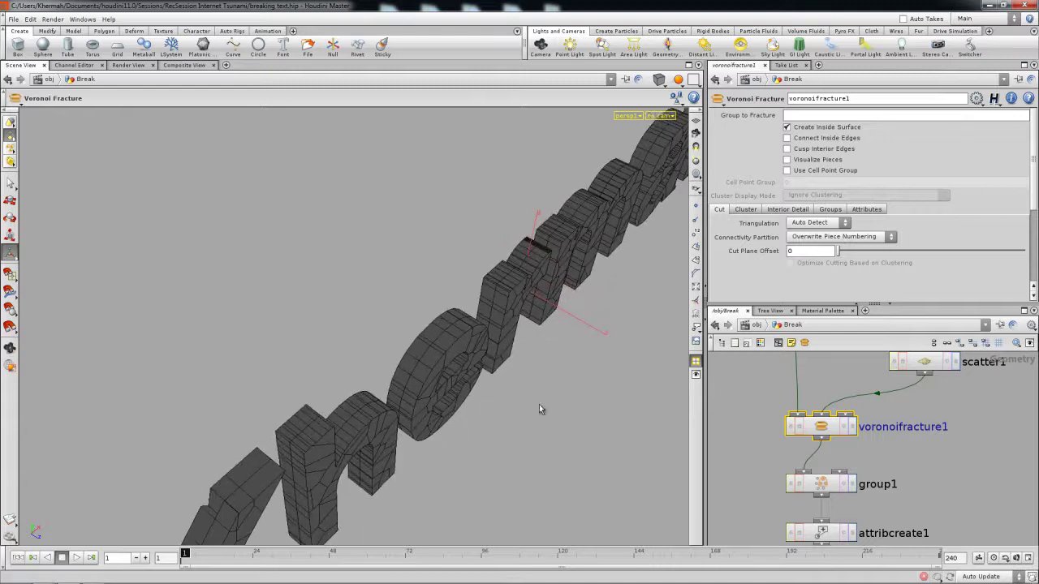
{"action": "left_click", "coordinate": [787, 127]}
{"action": "key", "text": "Escape"}
{"action": "left_click_drag", "start_coordinate": [550, 387], "coordinate": [411, 385]}
{"action": "key", "text": "Escape"}
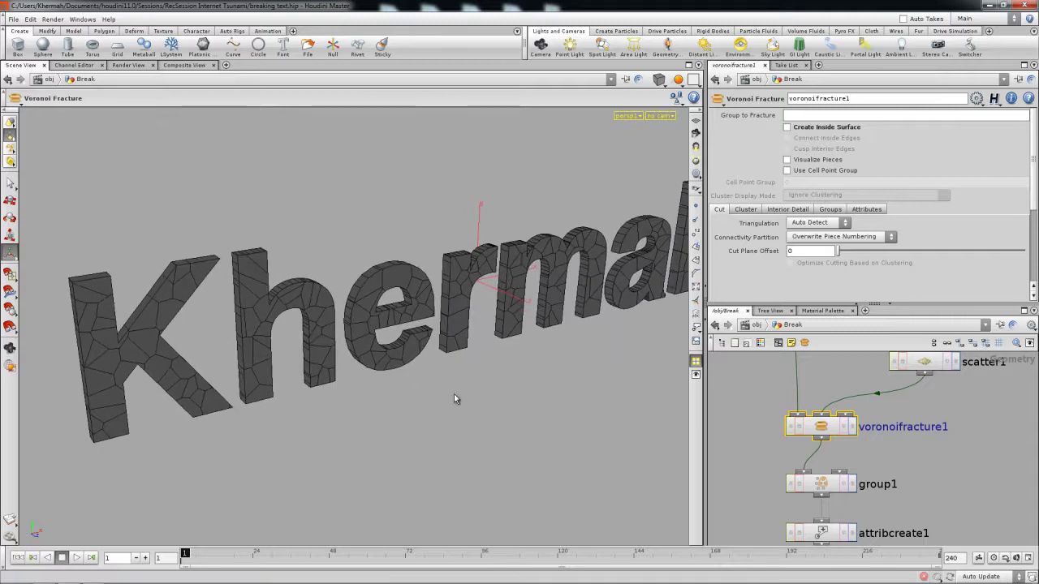
Enable Output Back in polyextrude1's options to close the open side of the extruded letters.
{"action": "scroll", "coordinate": [751, 443], "scroll_direction": "down", "scroll_amount": 4}
{"action": "left_click", "coordinate": [816, 465]}
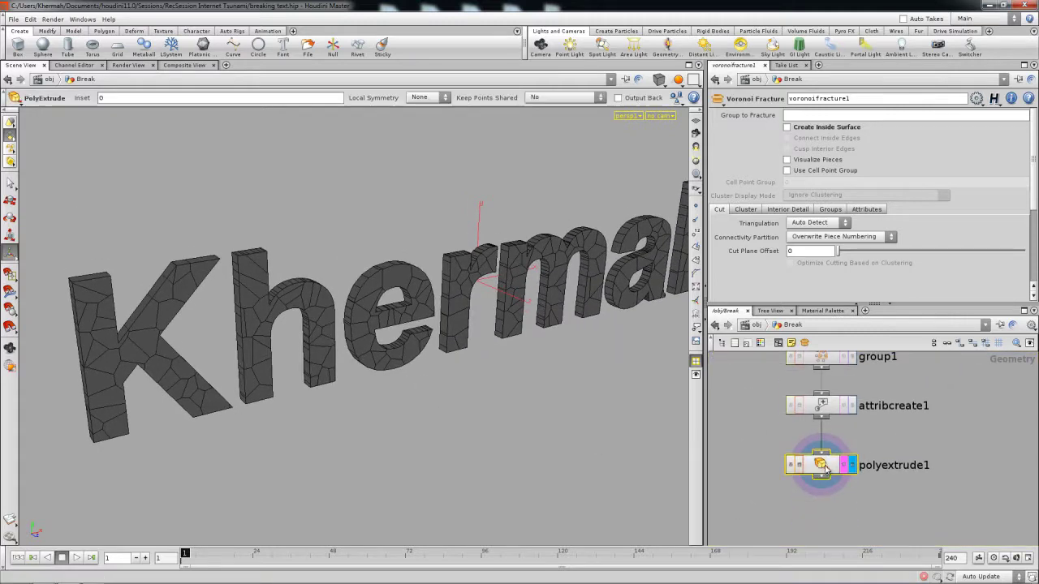
{"action": "key", "text": "Escape"}
{"action": "left_click_drag", "start_coordinate": [657, 317], "coordinate": [541, 381]}
{"action": "key", "text": "Return"}
{"action": "left_click", "coordinate": [753, 128]}
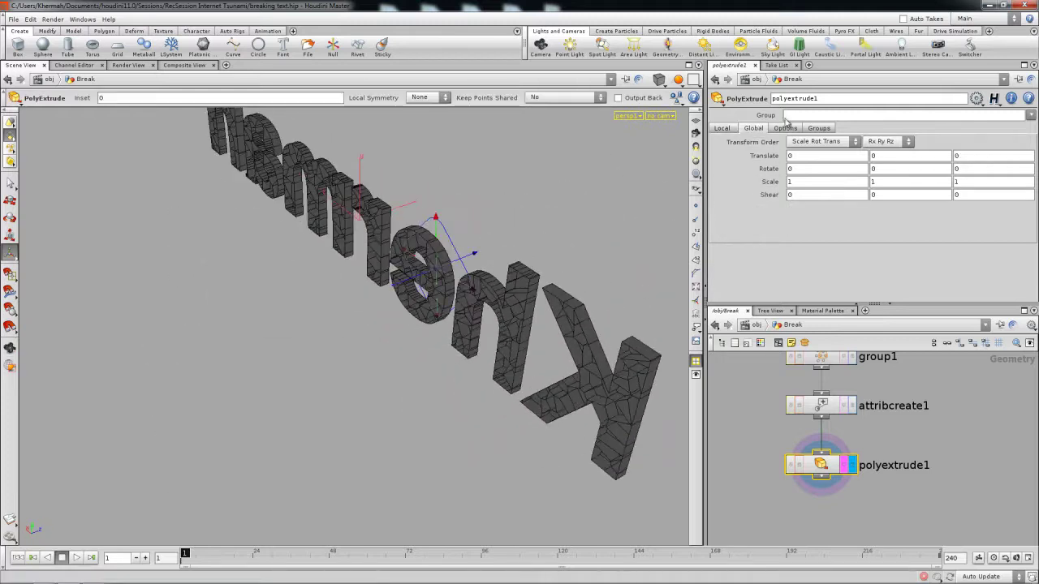
{"action": "left_click", "coordinate": [785, 129]}
{"action": "left_click", "coordinate": [791, 165]}
Inspect the extruded letters from several angles and check polyextrude1's geometry information and attributes.
{"action": "key", "text": "Escape"}
{"action": "left_click_drag", "start_coordinate": [598, 292], "coordinate": [559, 395]}
{"action": "left_click", "coordinate": [753, 449]}
{"action": "key", "text": "space"}
{"action": "mouse_move", "coordinate": [549, 354]}
{"action": "left_mouse_down"}
{"action": "mouse_move", "coordinate": [531, 365]}
{"action": "mouse_move", "coordinate": [540, 372]}
{"action": "left_mouse_up"}
{"action": "key", "text": "Return"}
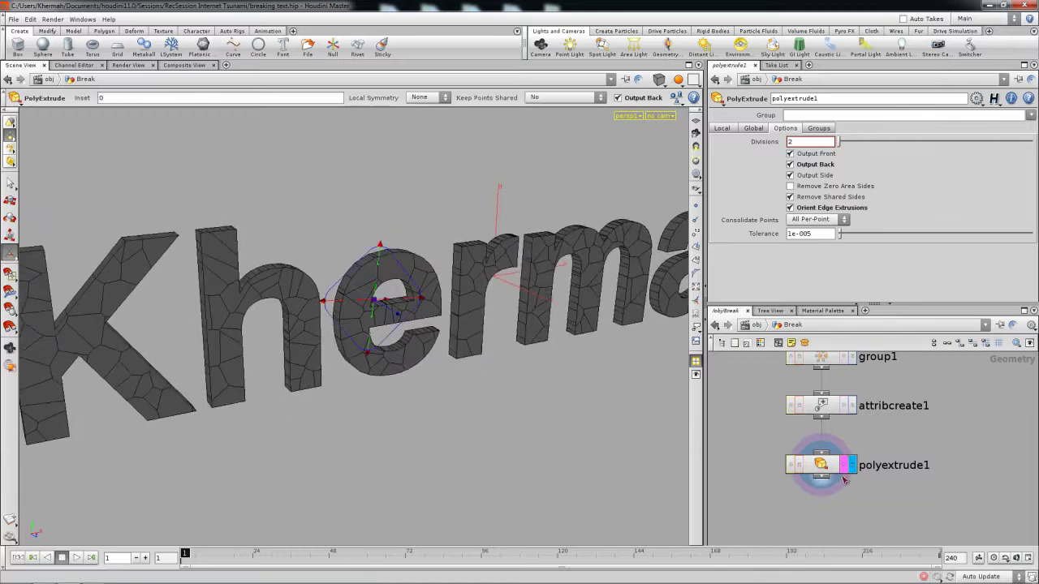
{"action": "middle_click", "coordinate": [821, 466]}
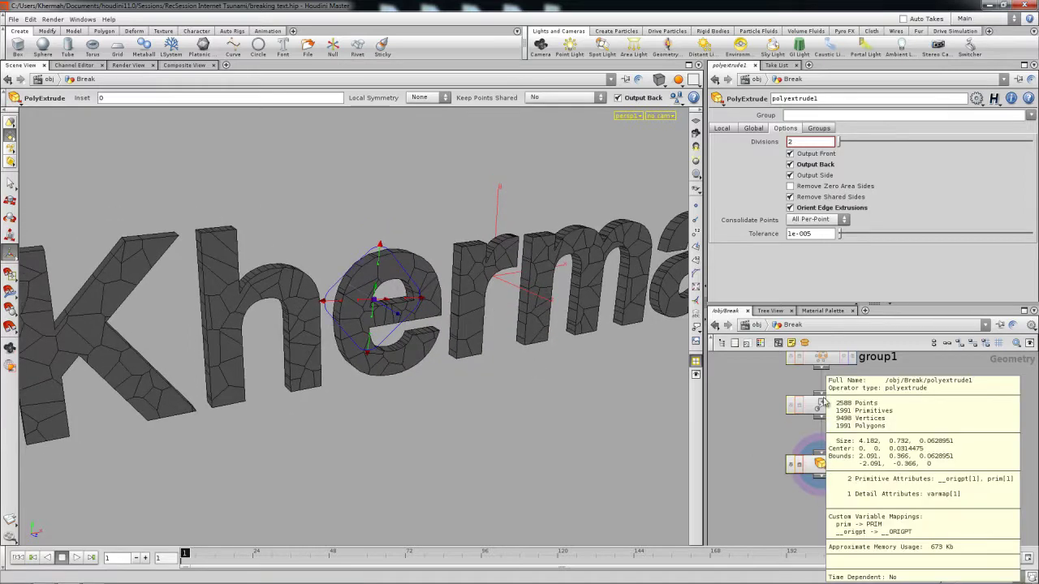
{"action": "key", "text": "space"}
Add a Partition node below polyextrude1, wire polyextrude1 into it, and make it the displayed and rendered node.
{"action": "right_click_drag", "start_coordinate": [817, 475], "coordinate": [813, 489]}
{"action": "middle_click_drag", "start_coordinate": [813, 489], "coordinate": [806, 442]}
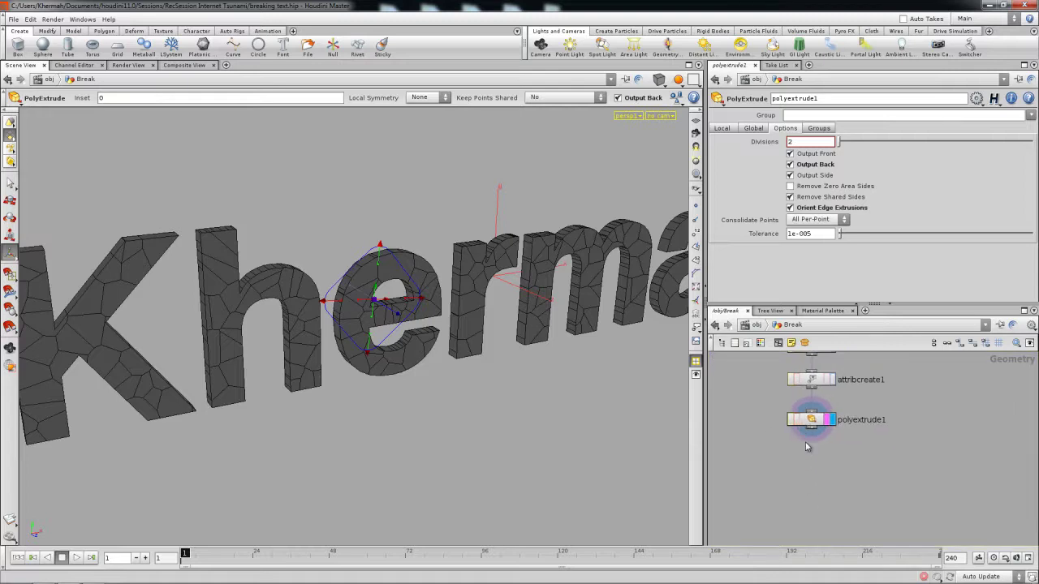
{"action": "scroll", "coordinate": [801, 454], "scroll_direction": "up", "scroll_amount": 2}
{"action": "key", "text": "Tab"}
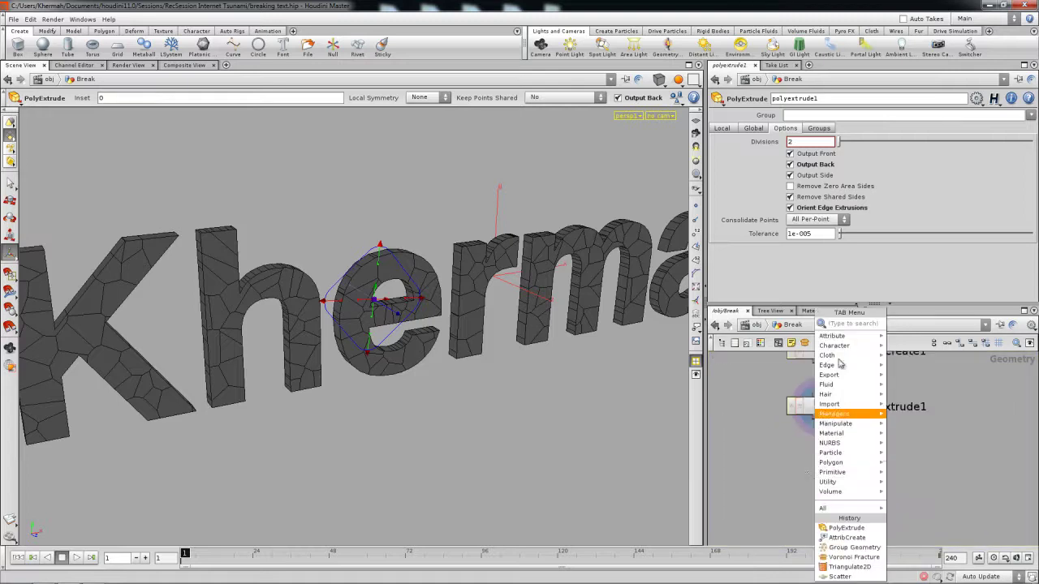
{"action": "mouse_move", "coordinate": [832, 335]}
{"action": "left_click", "coordinate": [751, 395]}
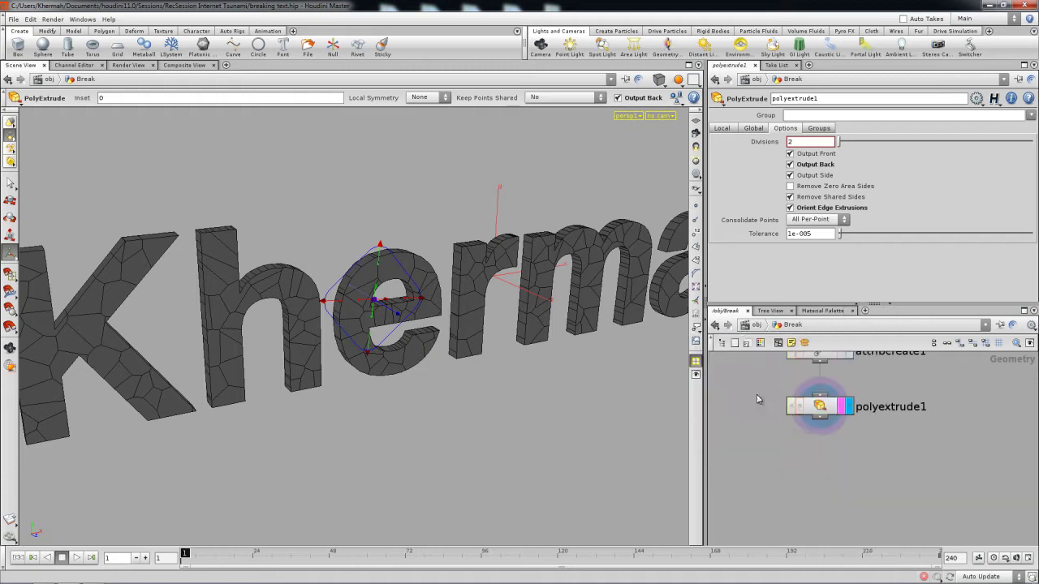
{"action": "left_click", "coordinate": [822, 451]}
{"action": "left_click", "coordinate": [820, 418]}
{"action": "left_click", "coordinate": [827, 452]}
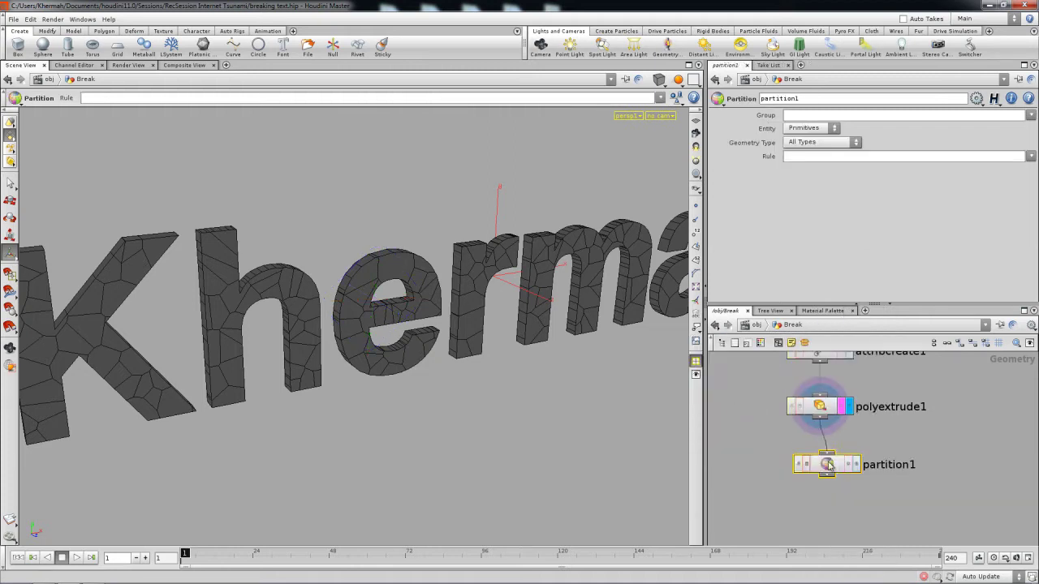
{"action": "left_click_drag", "start_coordinate": [839, 466], "coordinate": [832, 459]}
{"action": "left_click", "coordinate": [842, 458]}
{"action": "left_click", "coordinate": [850, 457]}
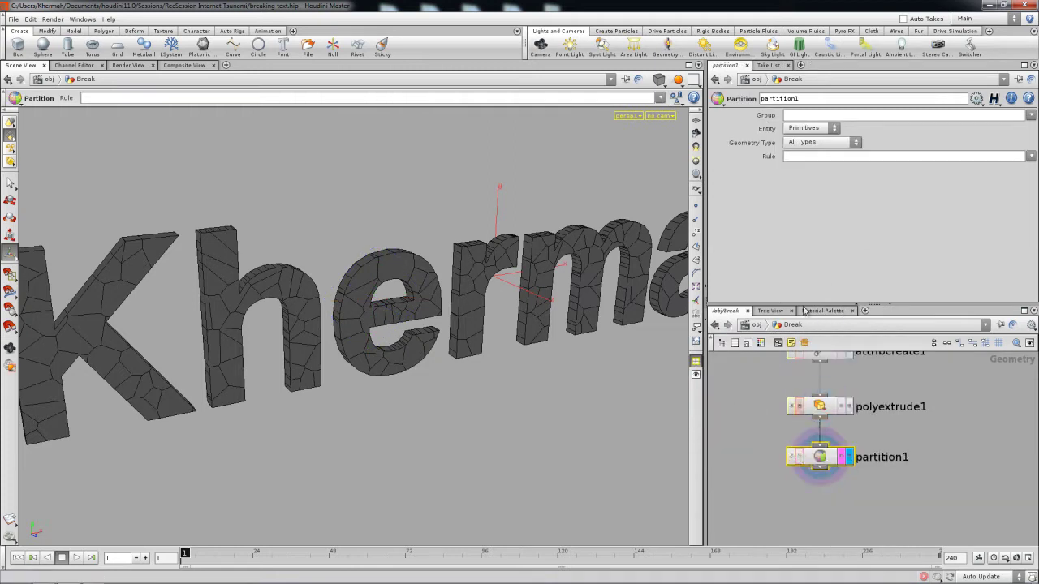
Look through partition1's preset rules and review the prim attribute settings on attribcreate1.
{"action": "left_click", "coordinate": [1029, 156]}
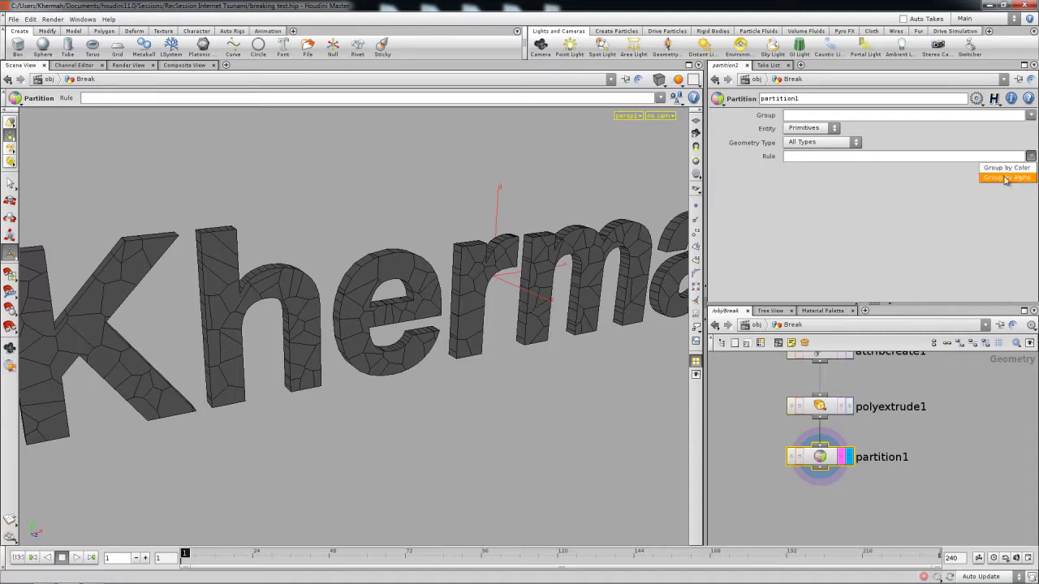
{"action": "left_click", "coordinate": [795, 158]}
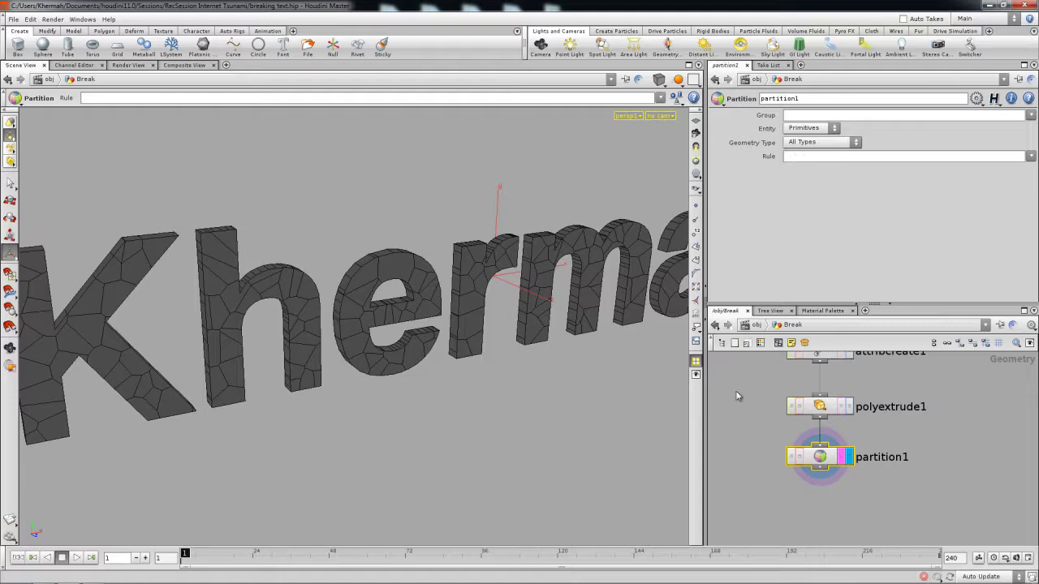
{"action": "middle_click_drag", "start_coordinate": [747, 388], "coordinate": [775, 427]}
{"action": "left_click", "coordinate": [826, 390]}
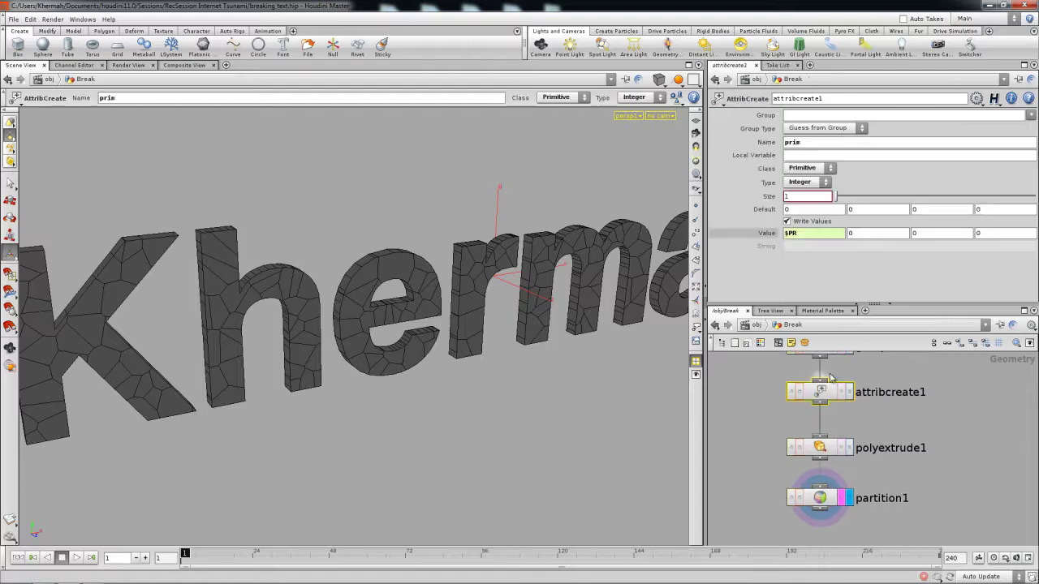
{"action": "left_click", "coordinate": [823, 504]}
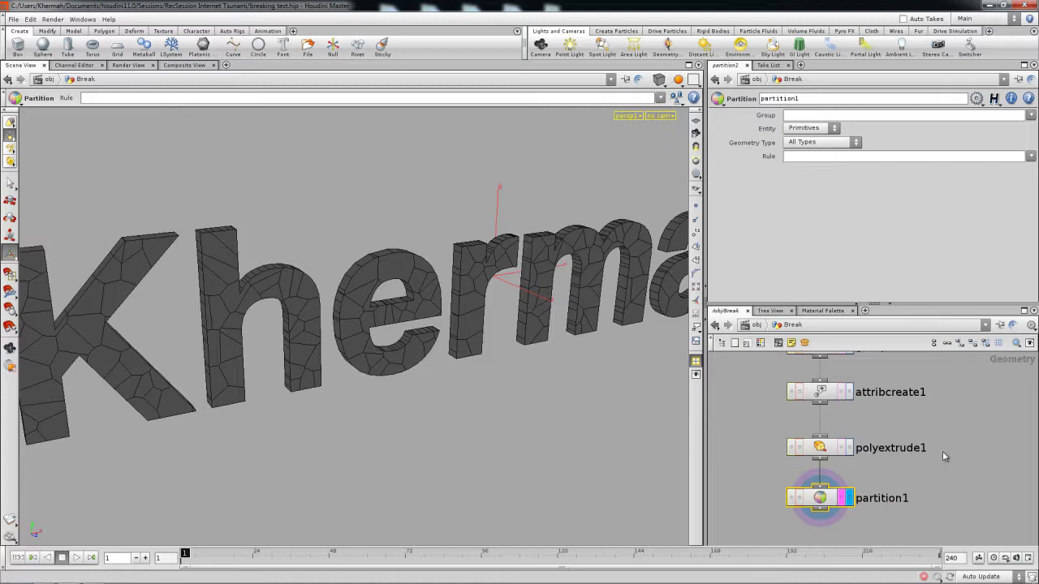
Try a Connectivity node with its Connectivity Type set to Primitive, and delete the node again.
{"action": "middle_click_drag", "start_coordinate": [942, 451], "coordinate": [871, 459]}
{"action": "key", "text": "Tab"}
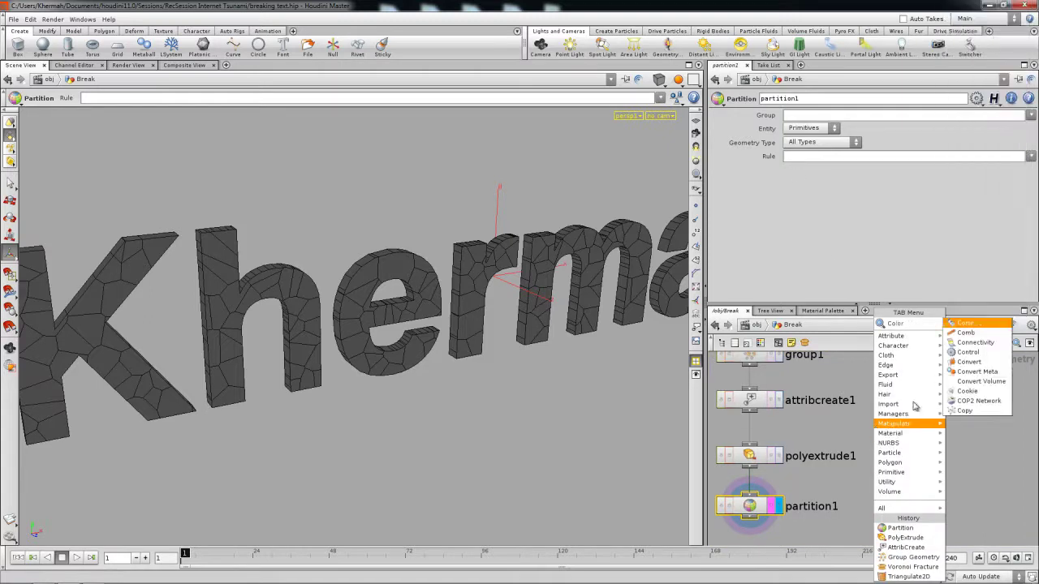
{"action": "left_click", "coordinate": [974, 343]}
{"action": "left_click", "coordinate": [926, 396]}
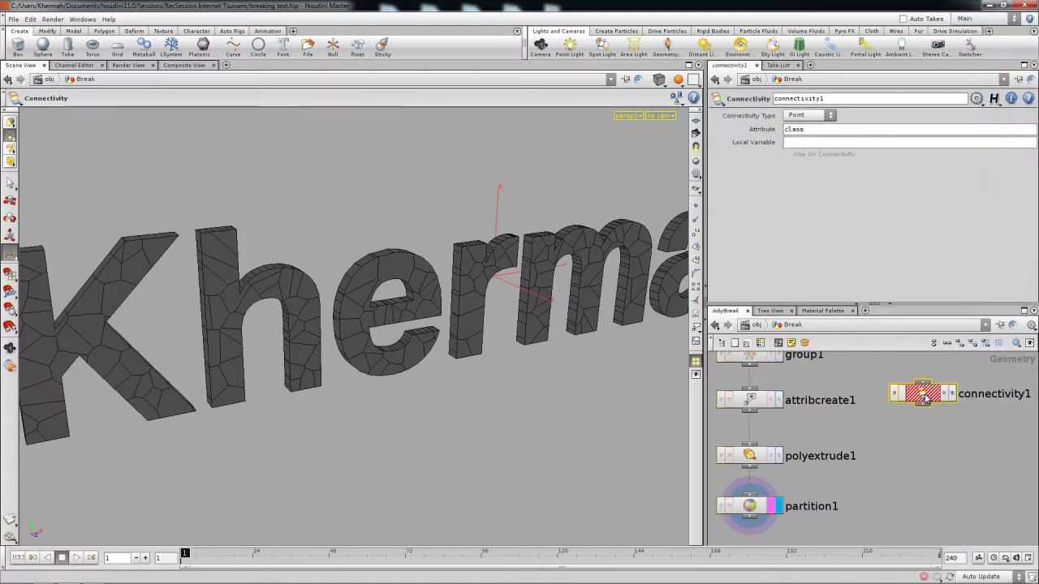
{"action": "left_click", "coordinate": [809, 115]}
{"action": "left_click", "coordinate": [809, 138]}
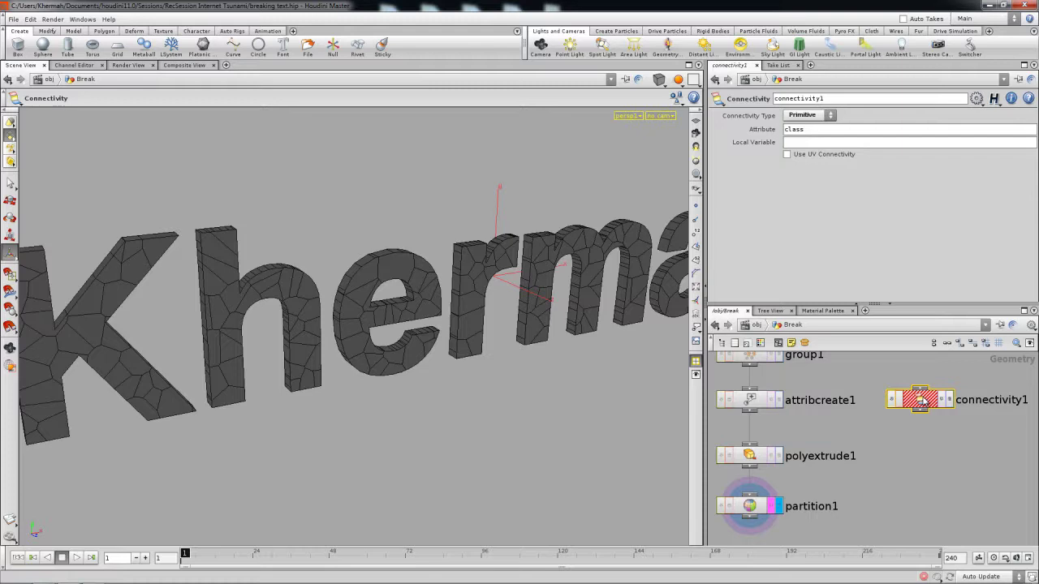
{"action": "key", "text": "Delete"}
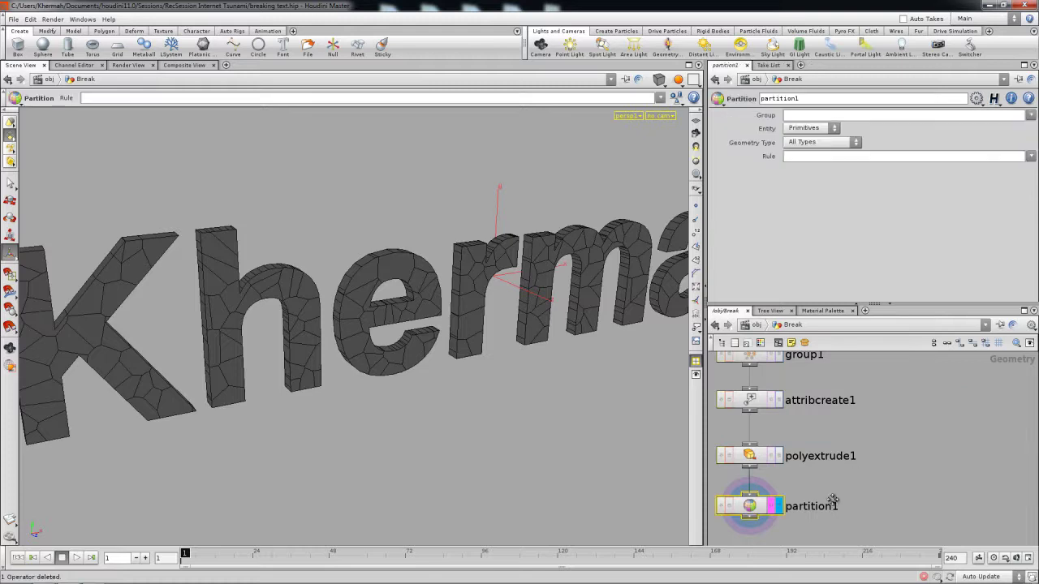
Set partition1's Rule to piece_$PRIM so that primitives are grouped by the prim attribute.
{"action": "middle_click_drag", "start_coordinate": [831, 498], "coordinate": [926, 488]}
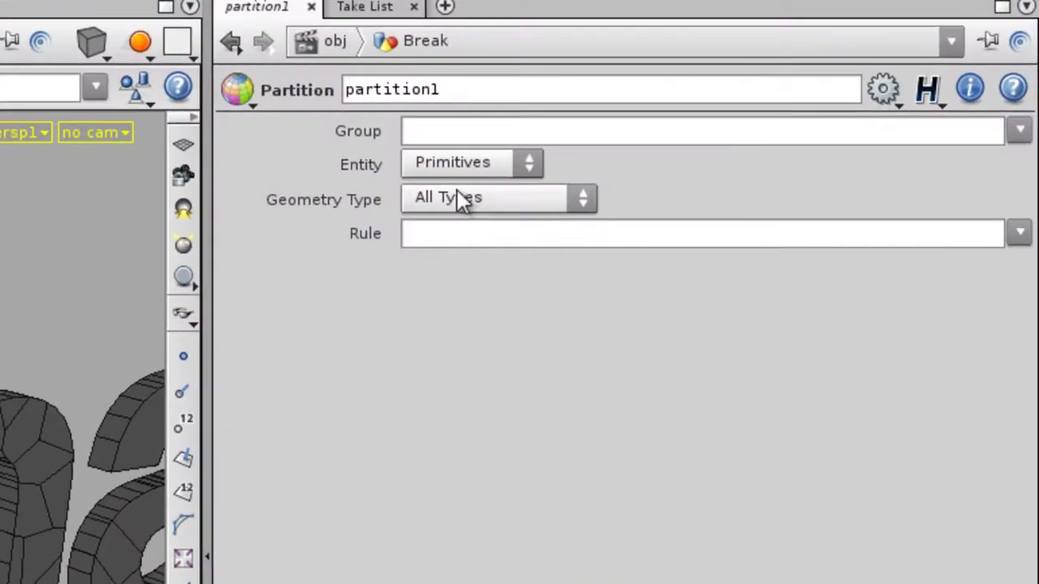
{"action": "left_click", "coordinate": [447, 237]}
{"action": "type", "text": "piece_$PRIM"}
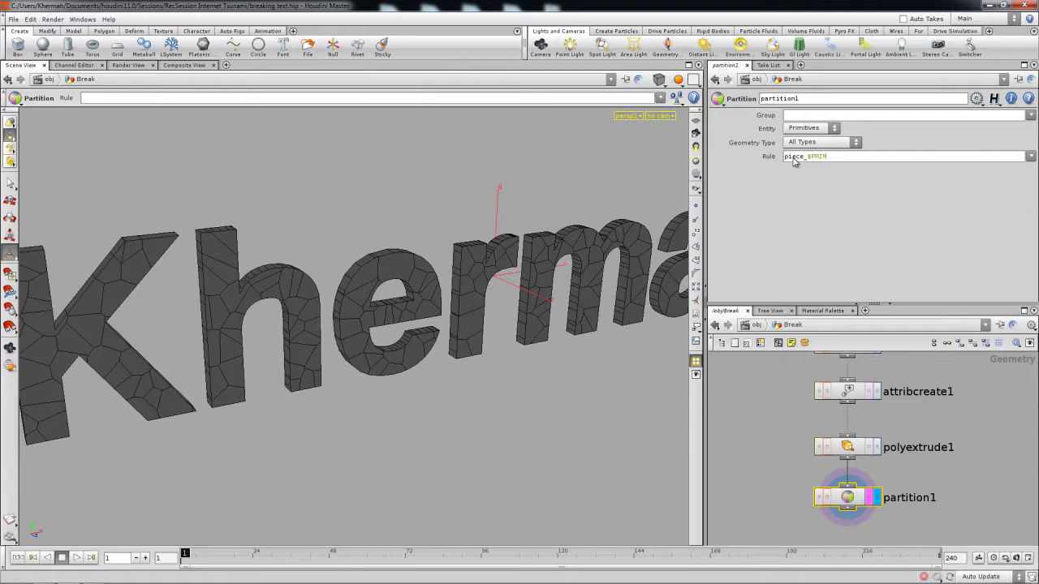
{"action": "key", "text": "Return"}
Inspect the extruded letters from the side and compare partition1's geometry information and primitive groups with voronoifracture1's.
{"action": "left_click_drag", "start_coordinate": [404, 315], "coordinate": [405, 348]}
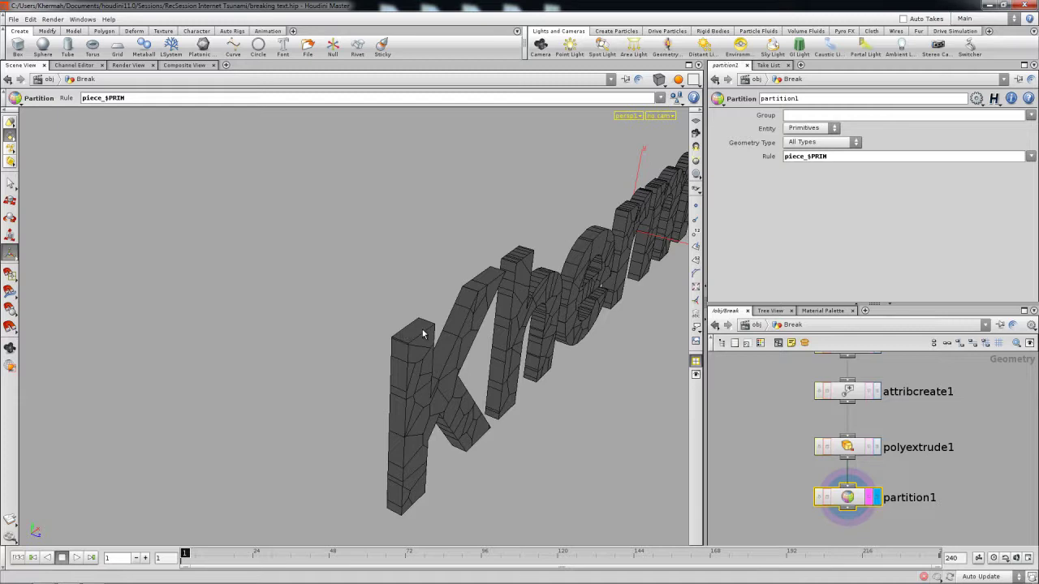
{"action": "middle_click", "coordinate": [848, 504]}
{"action": "left_click_drag", "start_coordinate": [425, 330], "coordinate": [403, 345], "text": "alt"}
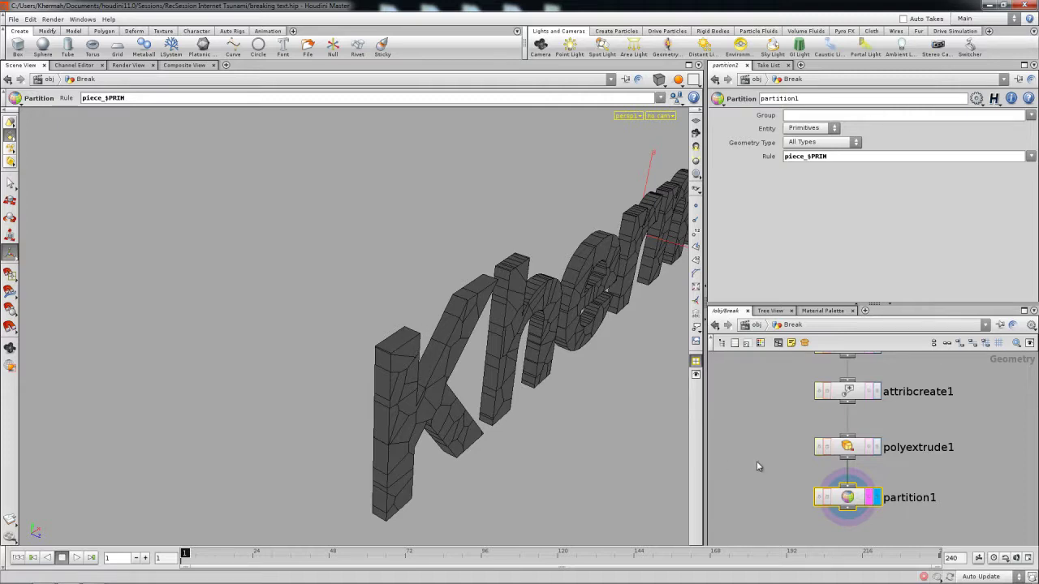
{"action": "middle_click_drag", "start_coordinate": [779, 468], "coordinate": [762, 411]}
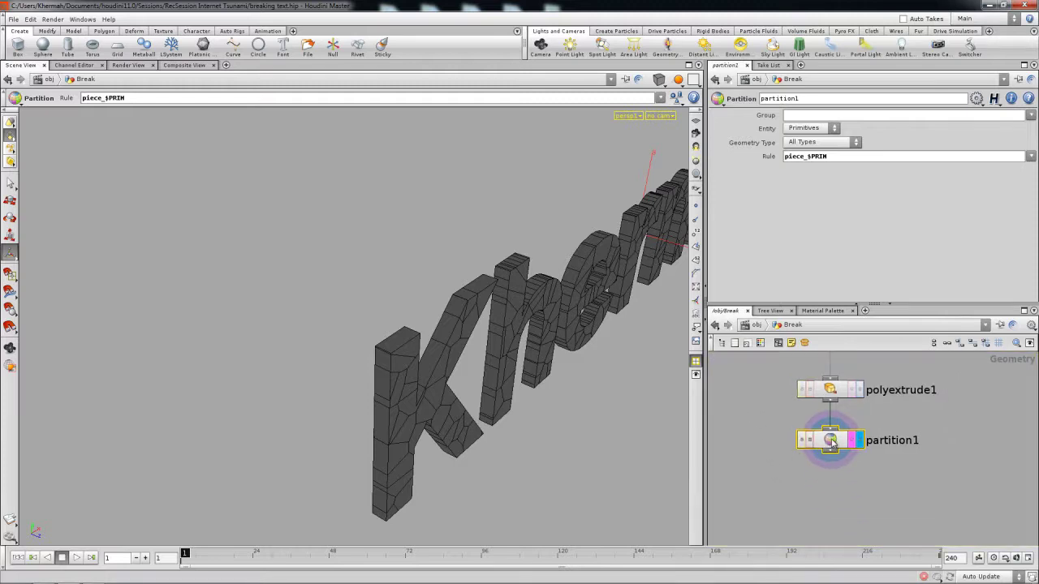
{"action": "middle_click_drag", "start_coordinate": [853, 479], "coordinate": [858, 463]}
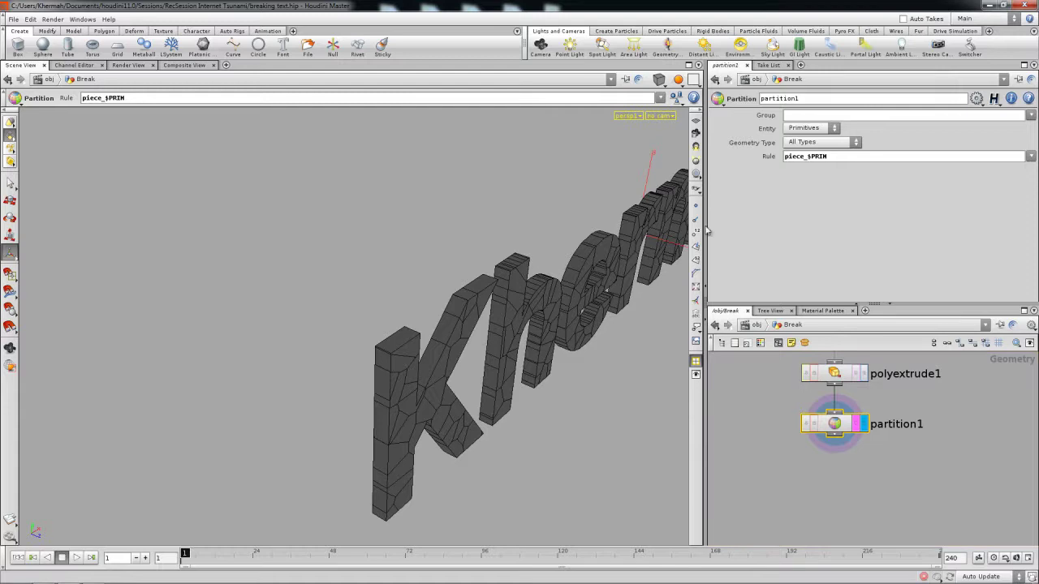
{"action": "middle_click", "coordinate": [839, 425]}
{"action": "middle_click_drag", "start_coordinate": [848, 426], "coordinate": [714, 320]}
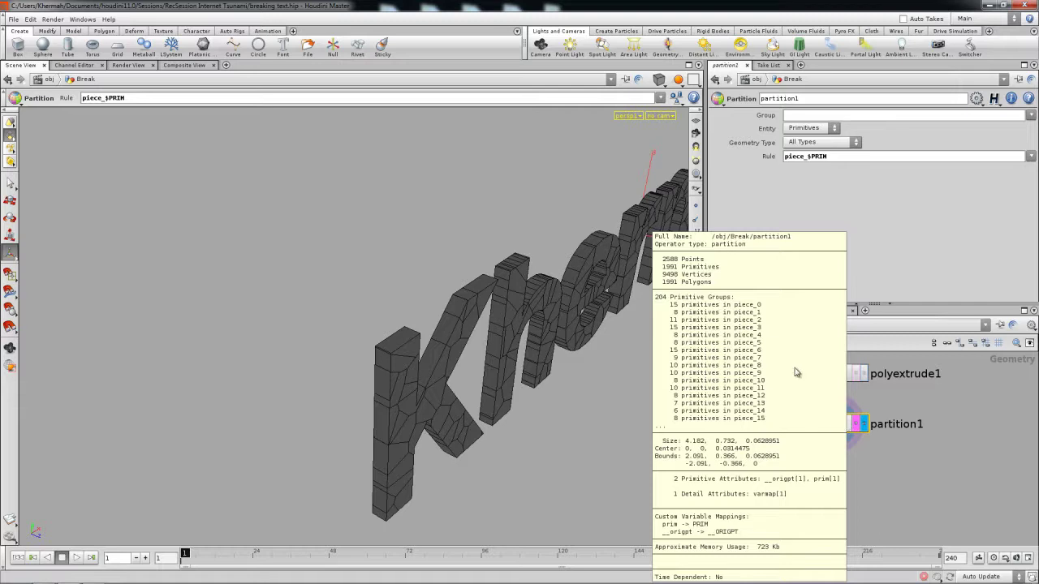
{"action": "middle_click_drag", "start_coordinate": [924, 357], "coordinate": [898, 431]}
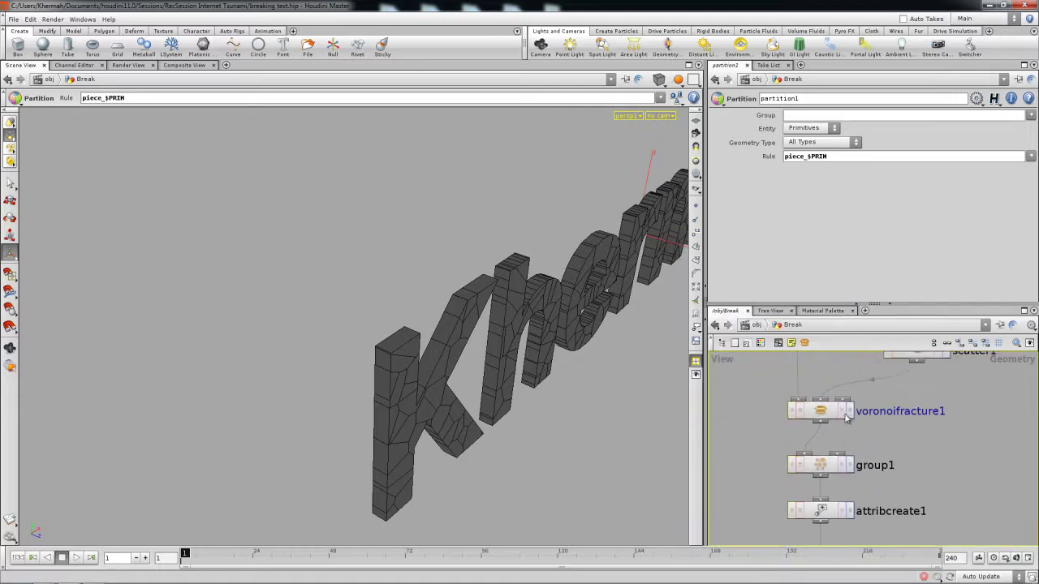
{"action": "middle_click", "coordinate": [822, 414]}
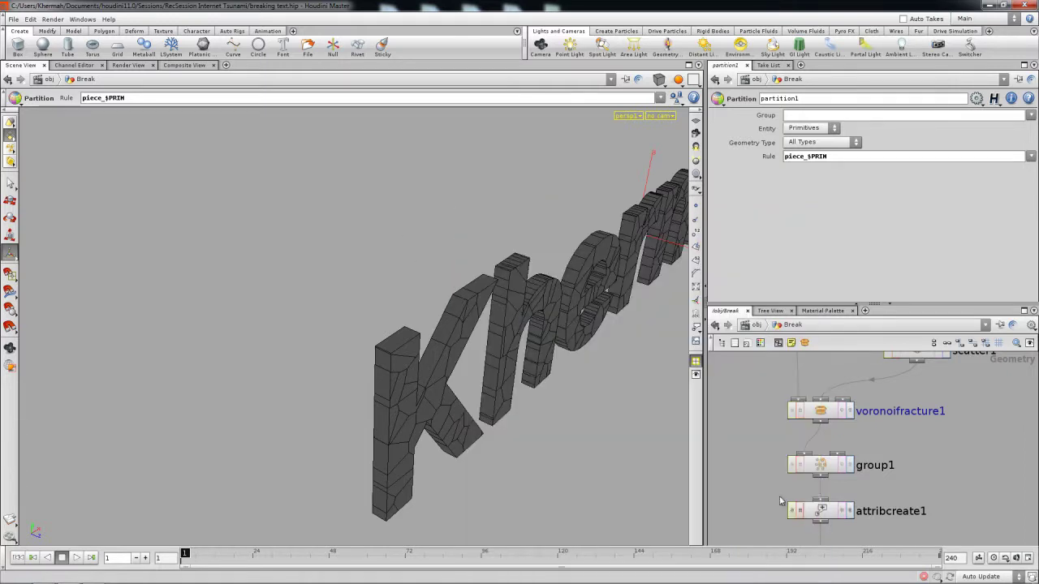
{"action": "middle_click_drag", "start_coordinate": [762, 498], "coordinate": [763, 433]}
{"action": "middle_click_drag", "start_coordinate": [765, 542], "coordinate": [752, 411]}
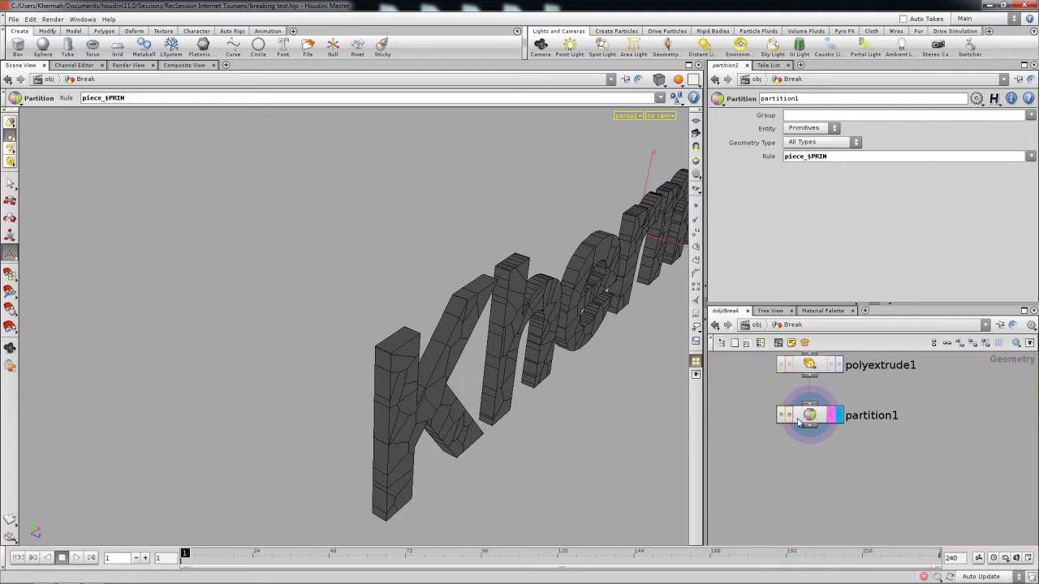
Add a Null node fed by partition1, make it the displayed and rendered node, and name it RBD_Activate.
{"action": "scroll", "coordinate": [821, 455], "scroll_direction": "down", "scroll_amount": 3}
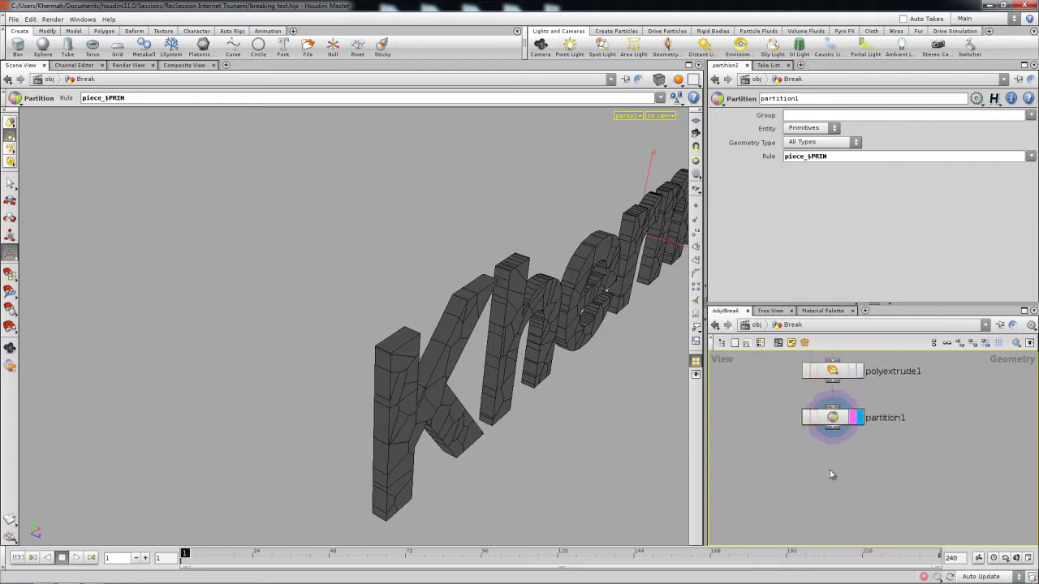
{"action": "scroll", "coordinate": [816, 452], "scroll_direction": "up", "scroll_amount": 3}
{"action": "key", "text": "Tab"}
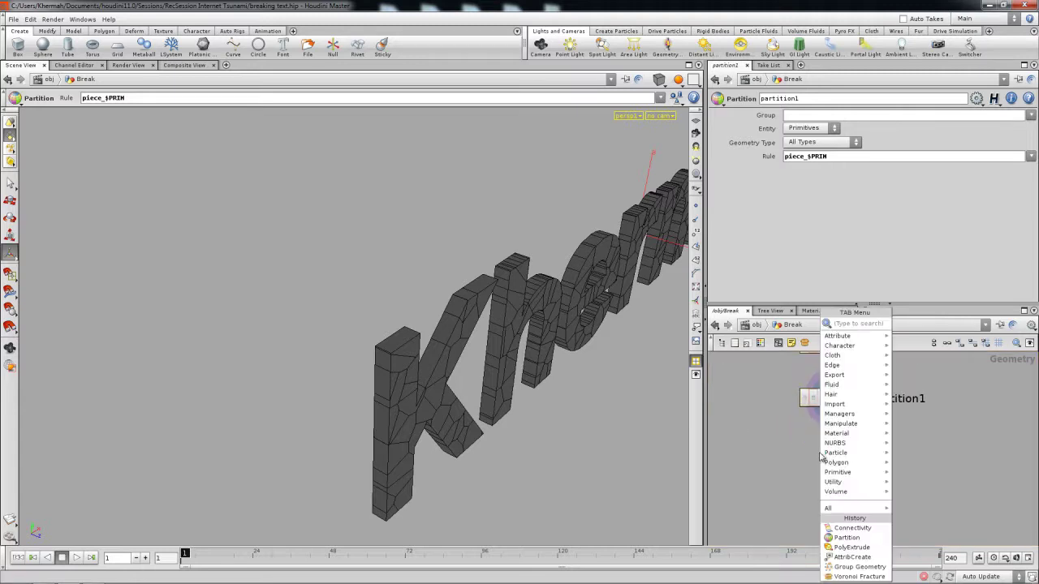
{"action": "mouse_move", "coordinate": [824, 454]}
{"action": "type", "text": "n"}
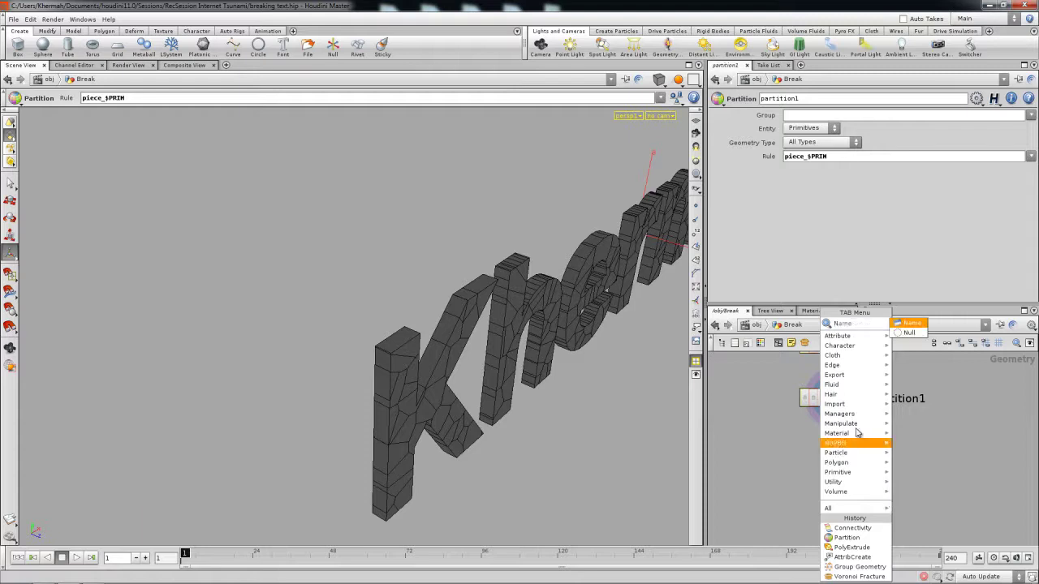
{"action": "left_click", "coordinate": [907, 334]}
{"action": "left_click", "coordinate": [839, 461]}
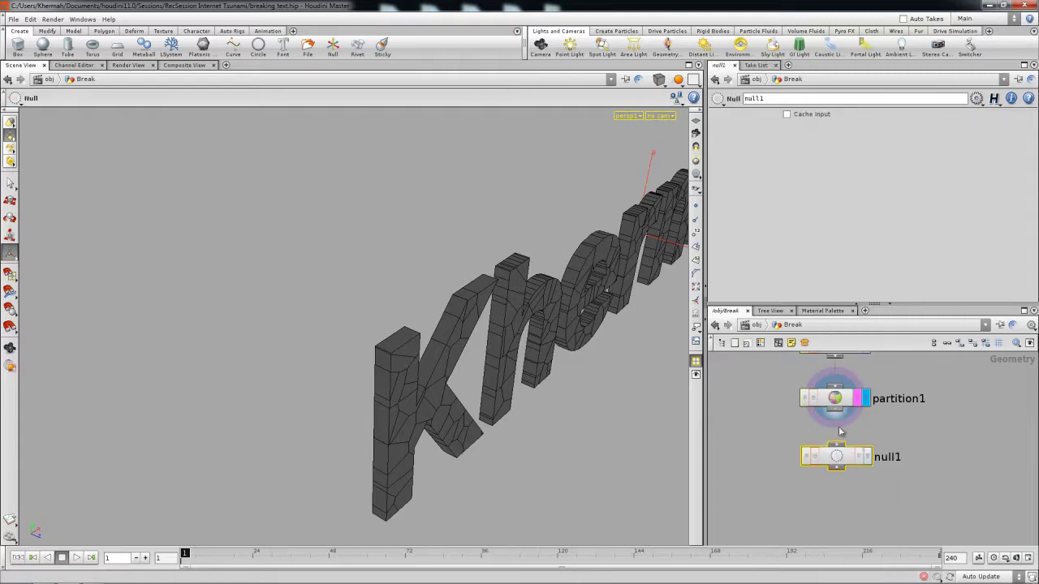
{"action": "left_click", "coordinate": [863, 455]}
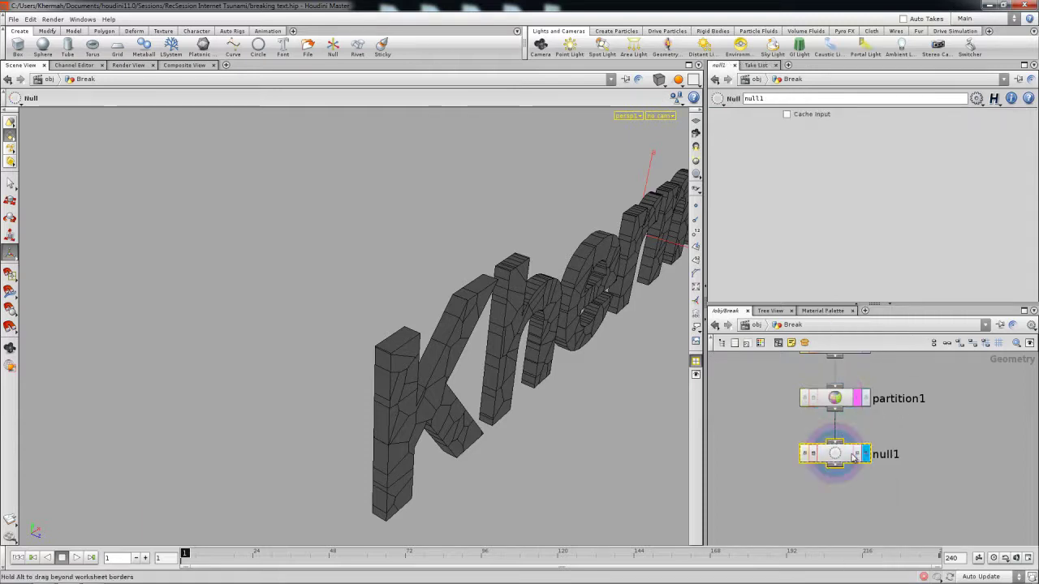
{"action": "left_click", "coordinate": [857, 454]}
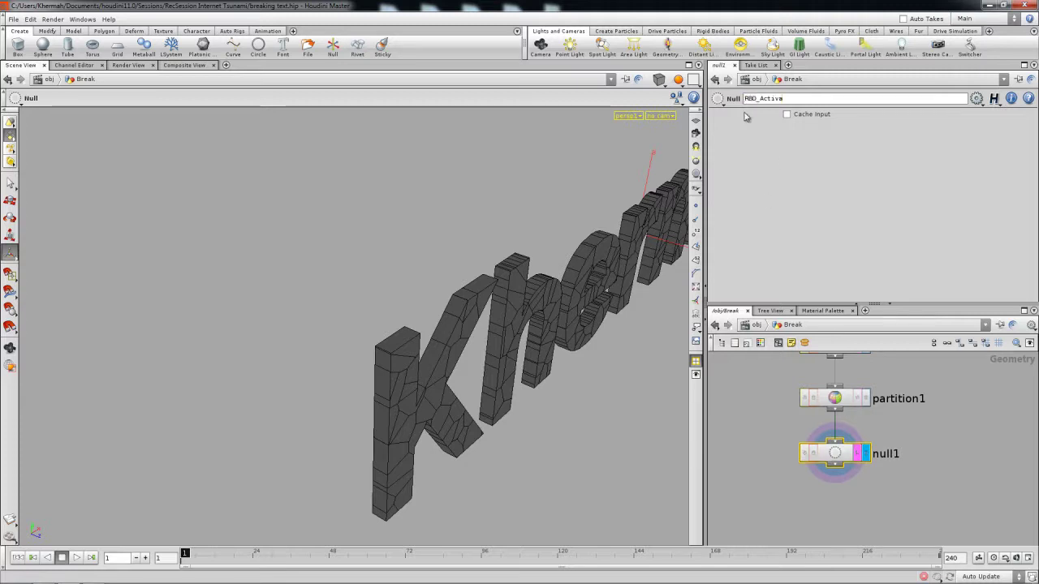
{"action": "key", "text": "Return"}
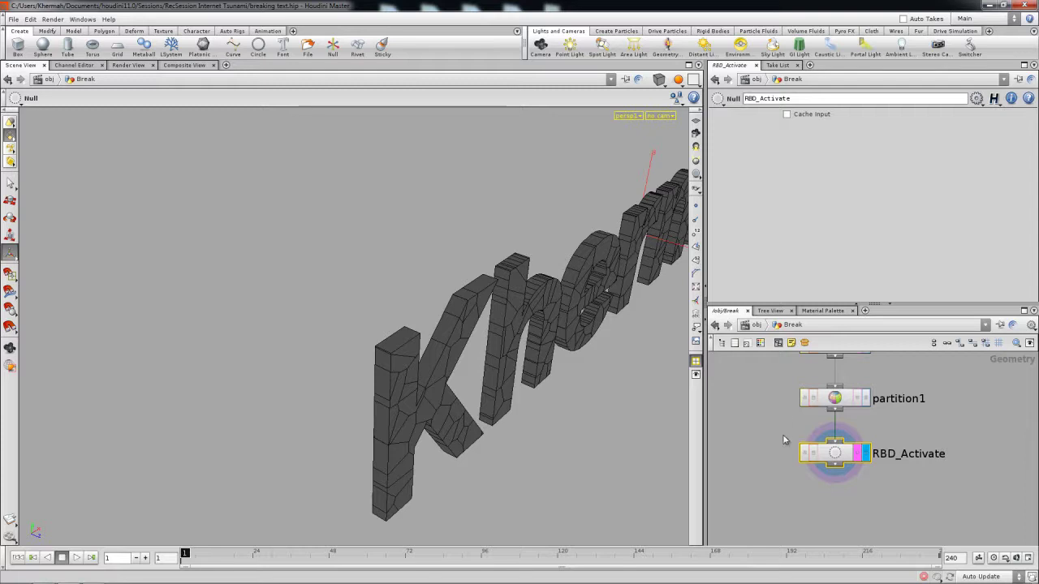
Review the whole fractured text in the viewport, the node chain down to RBD_Activate, and font1's settings.
{"action": "scroll", "coordinate": [783, 439], "scroll_direction": "down", "scroll_amount": 5}
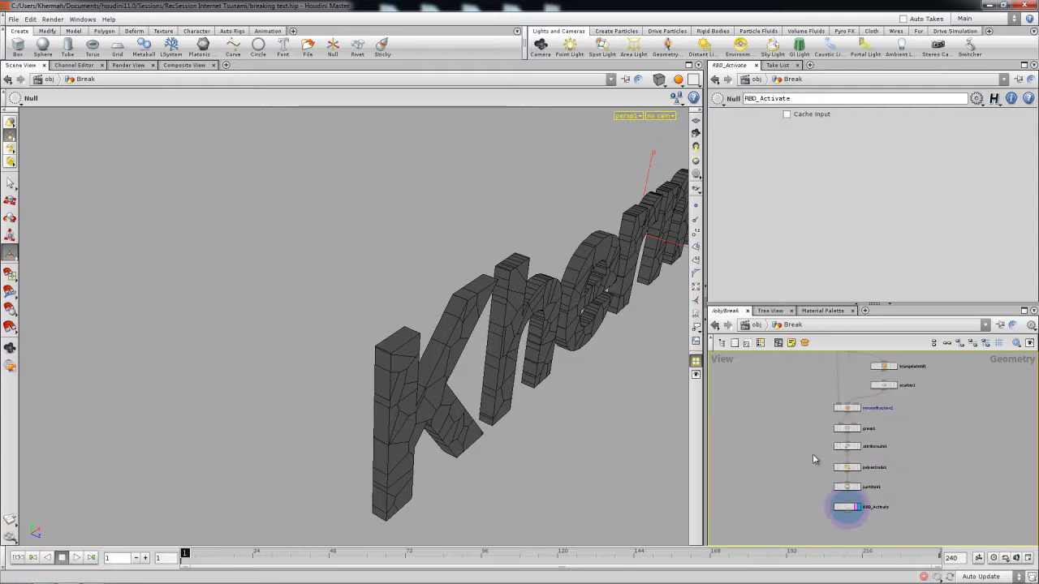
{"action": "scroll", "coordinate": [812, 454], "scroll_direction": "down", "scroll_amount": 4}
{"action": "key", "text": "Escape"}
{"action": "left_click_drag", "start_coordinate": [603, 399], "coordinate": [593, 348]}
{"action": "middle_click_drag", "start_coordinate": [594, 349], "coordinate": [534, 364]}
{"action": "right_click_drag", "start_coordinate": [533, 365], "coordinate": [517, 364]}
{"action": "left_click_drag", "start_coordinate": [517, 364], "coordinate": [462, 366]}
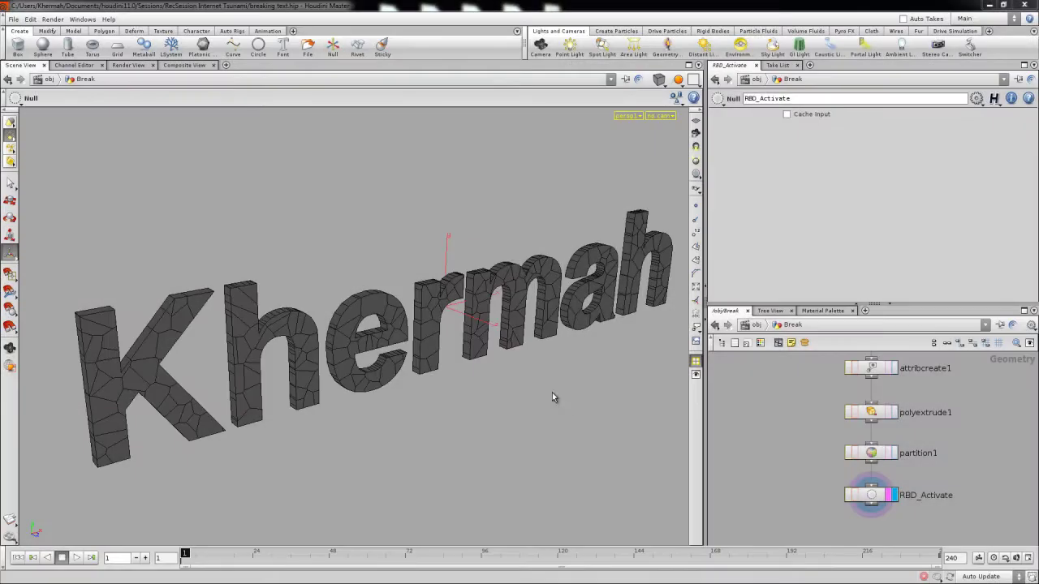
{"action": "key", "text": "Escape"}
{"action": "left_click_drag", "start_coordinate": [507, 380], "coordinate": [446, 409]}
{"action": "key", "text": "Return"}
{"action": "left_click", "coordinate": [873, 498]}
{"action": "mouse_move", "coordinate": [905, 506]}
{"action": "right_mouse_down"}
{"action": "mouse_move", "coordinate": [891, 504]}
{"action": "mouse_move", "coordinate": [900, 510]}
{"action": "right_mouse_up"}
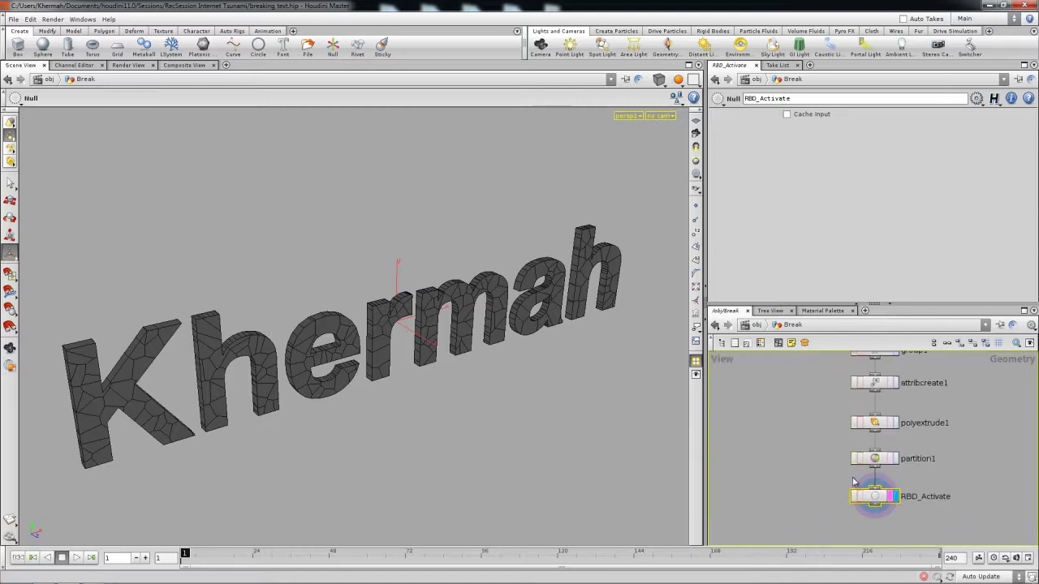
{"action": "scroll", "coordinate": [836, 486], "scroll_direction": "down", "scroll_amount": 5}
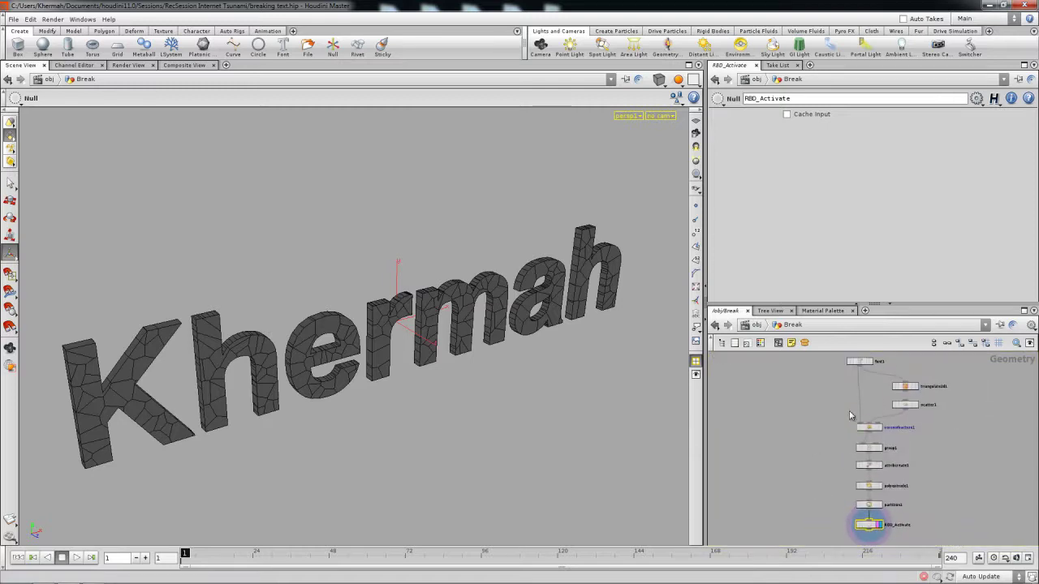
{"action": "left_click", "coordinate": [861, 362]}
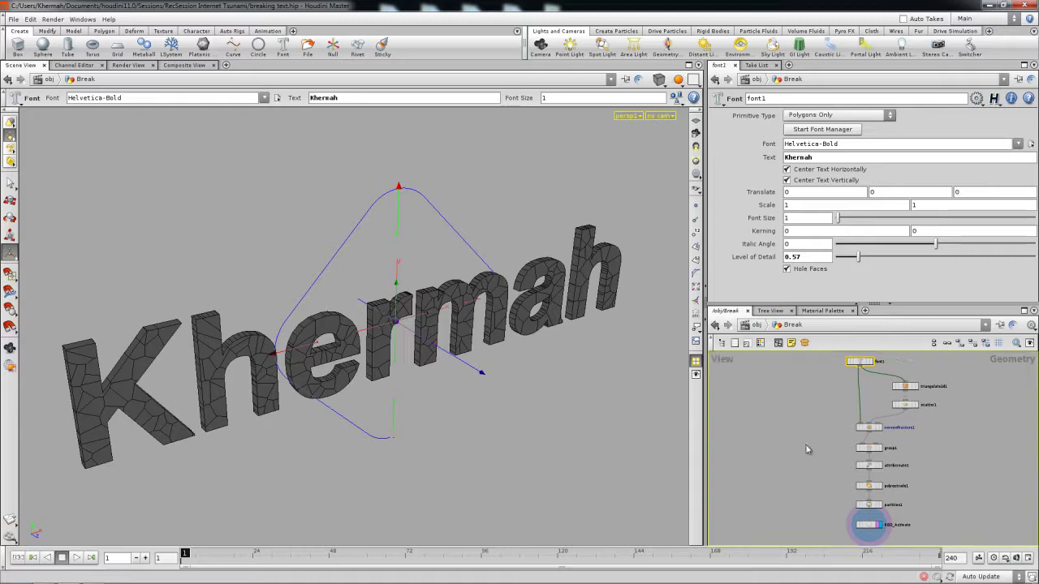
Add a Bound node fed by polyextrude1, make it the displayed and rendered node, and check its geometry information.
{"action": "scroll", "coordinate": [818, 485], "scroll_direction": "up", "scroll_amount": 5}
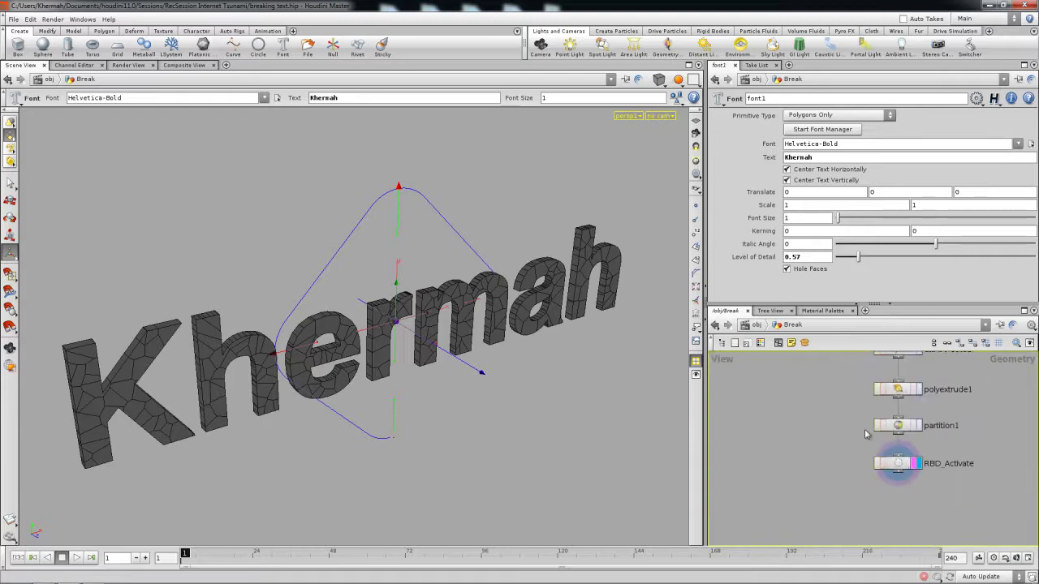
{"action": "left_click", "coordinate": [898, 389]}
{"action": "key", "text": "Tab"}
{"action": "type", "text": "Bound"}
{"action": "left_click", "coordinate": [889, 324]}
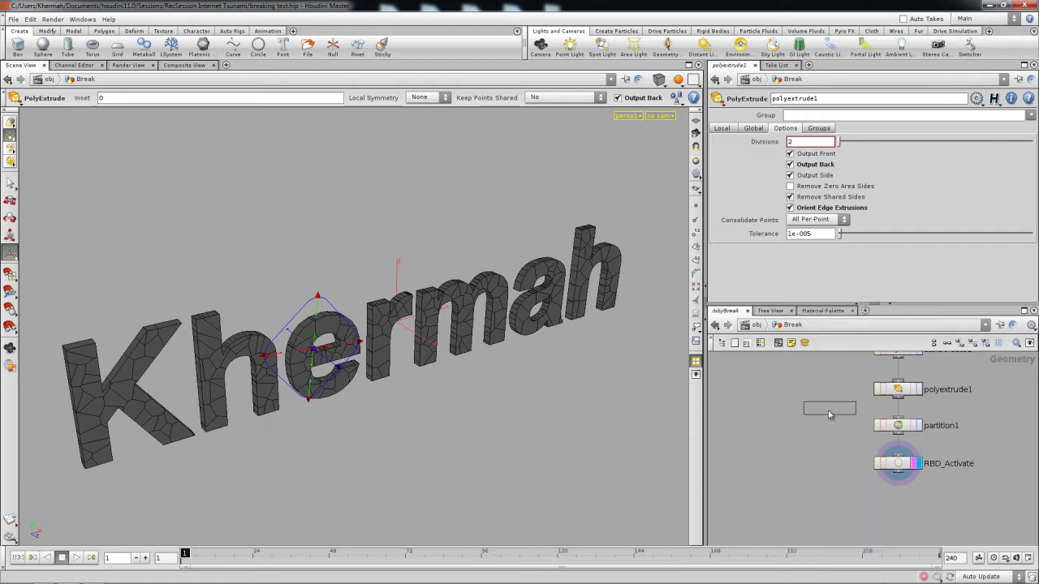
{"action": "left_click", "coordinate": [805, 433]}
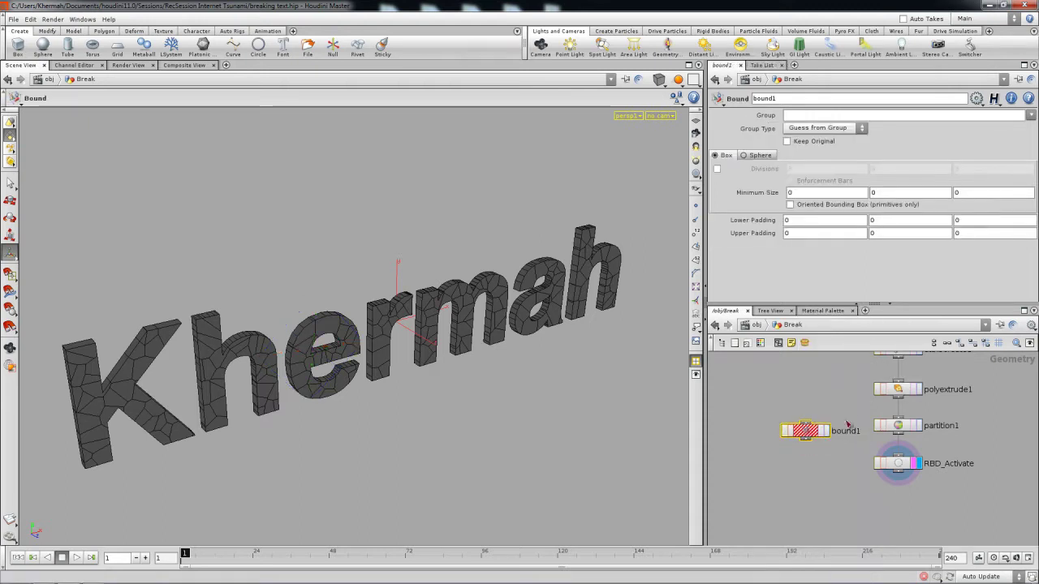
{"action": "left_click_drag", "start_coordinate": [901, 400], "coordinate": [807, 424]}
{"action": "left_click", "coordinate": [808, 430]}
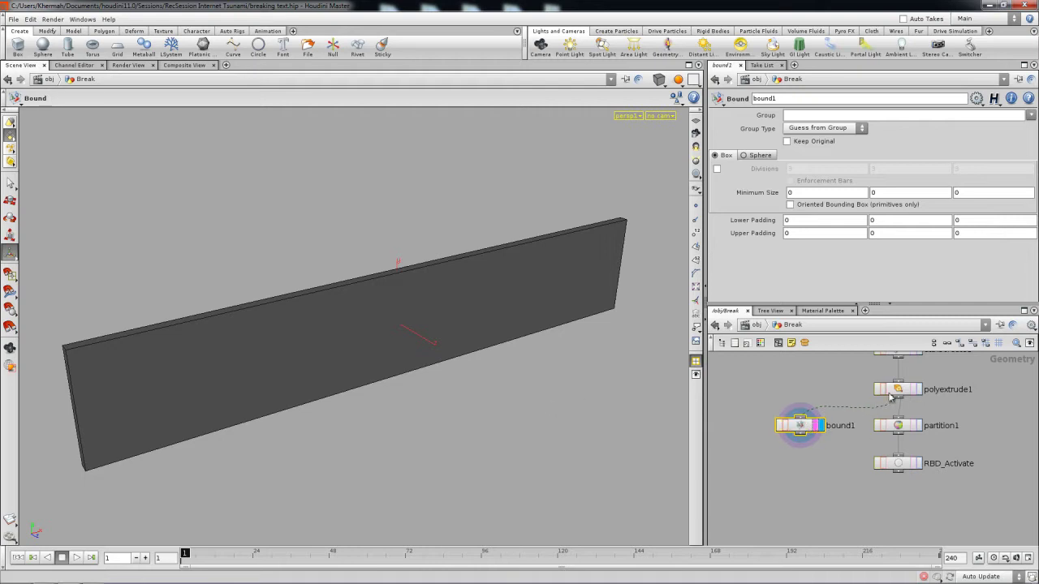
{"action": "middle_click", "coordinate": [799, 429]}
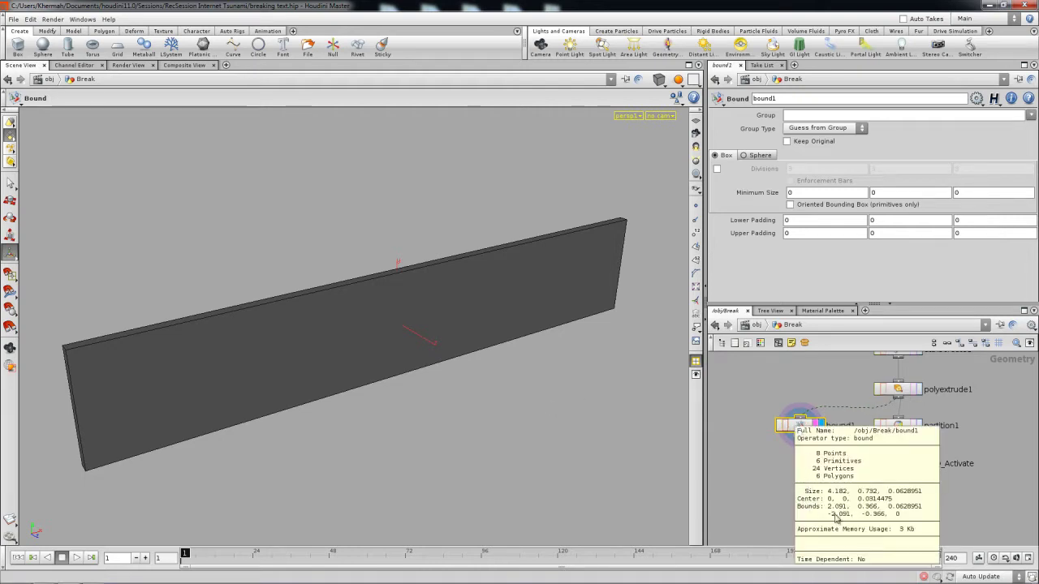
Compare polyextrude1's geometry information with bound1's, and move the bound1 node further away from the main chain.
{"action": "middle_click", "coordinate": [899, 393]}
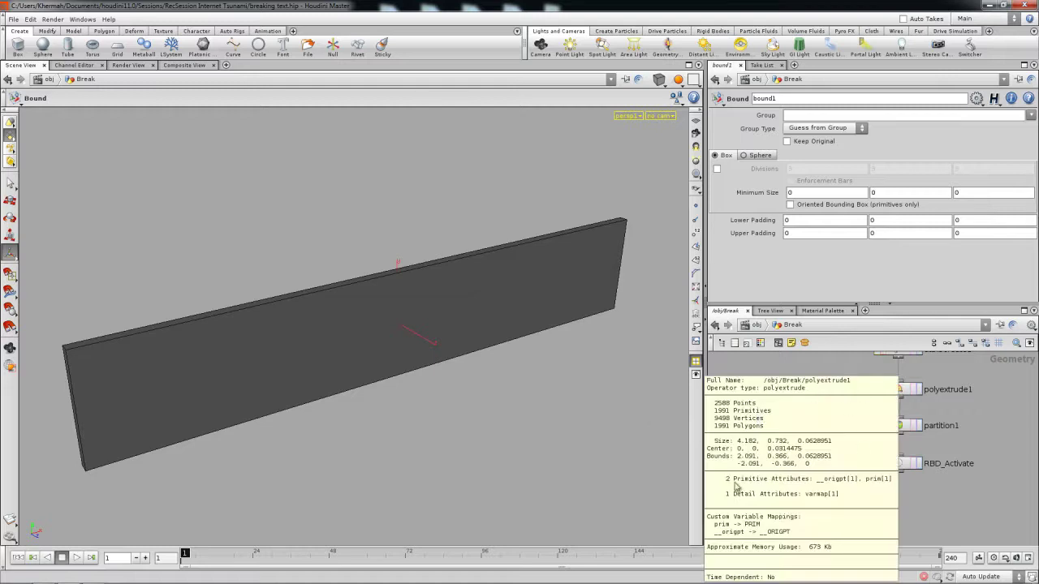
{"action": "middle_click", "coordinate": [797, 431]}
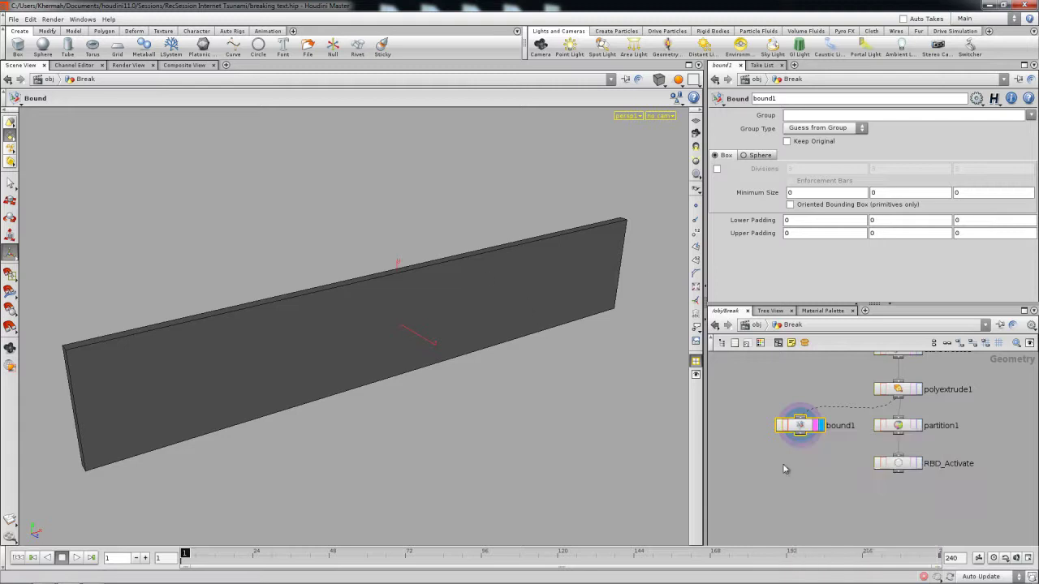
{"action": "left_click_drag", "start_coordinate": [785, 430], "coordinate": [762, 425]}
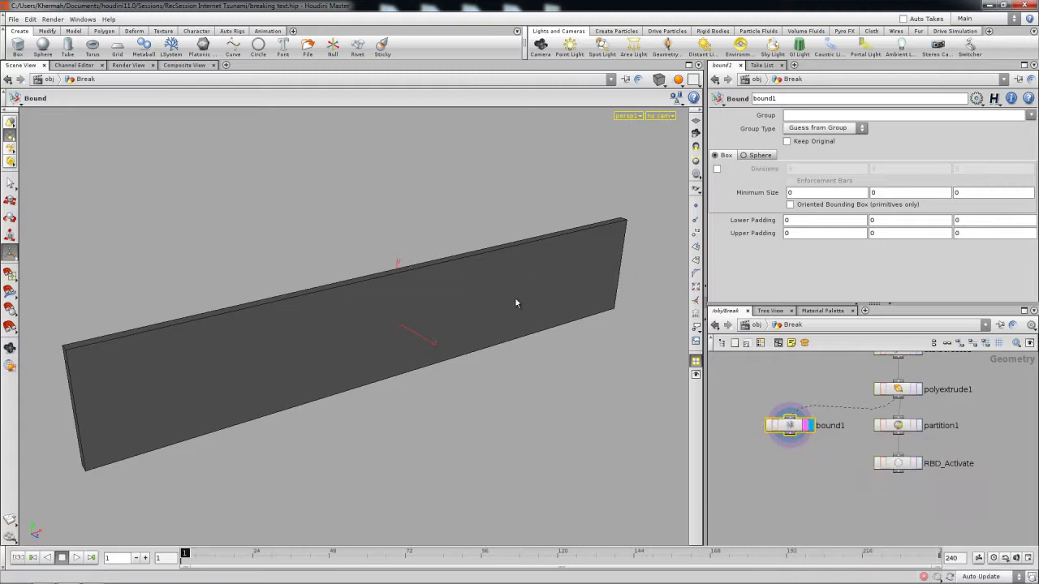
{"action": "left_click_drag", "start_coordinate": [796, 433], "coordinate": [768, 439]}
{"action": "left_click_drag", "start_coordinate": [398, 341], "coordinate": [449, 382], "text": "alt"}
{"action": "key", "text": "Return"}
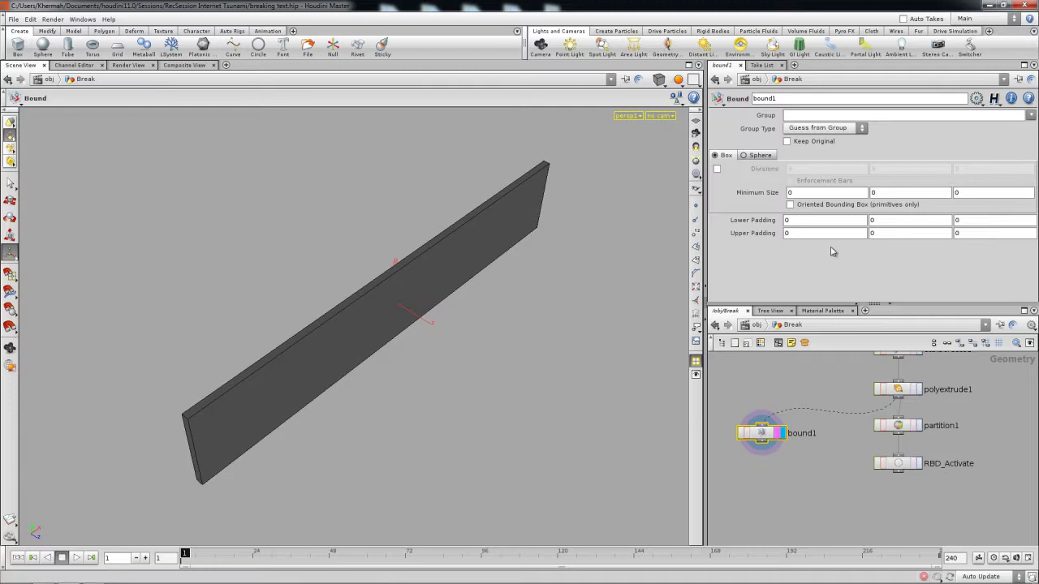
Set bound1's lower padding to 0.5 on all axes, show the viewport in wireframe and put the render flag on polyextrude1.
{"action": "middle_click_drag", "start_coordinate": [760, 220], "coordinate": [786, 236]}
{"action": "key", "text": "w"}
{"action": "left_click_drag", "start_coordinate": [509, 310], "coordinate": [439, 318], "text": "alt"}
{"action": "left_click", "coordinate": [916, 390]}
{"action": "key", "text": "Escape"}
{"action": "left_click_drag", "start_coordinate": [401, 269], "coordinate": [536, 248]}
{"action": "key", "text": "Return"}
Set bound1's upper padding to 0.3 on all three axes.
{"action": "middle_click_drag", "start_coordinate": [766, 234], "coordinate": [785, 221]}
{"action": "key", "text": "Escape"}
{"action": "mouse_move", "coordinate": [519, 290]}
{"action": "left_mouse_down"}
{"action": "mouse_move", "coordinate": [466, 309]}
{"action": "mouse_move", "coordinate": [501, 284]}
{"action": "mouse_move", "coordinate": [530, 287]}
{"action": "left_mouse_up"}
{"action": "key", "text": "Return"}
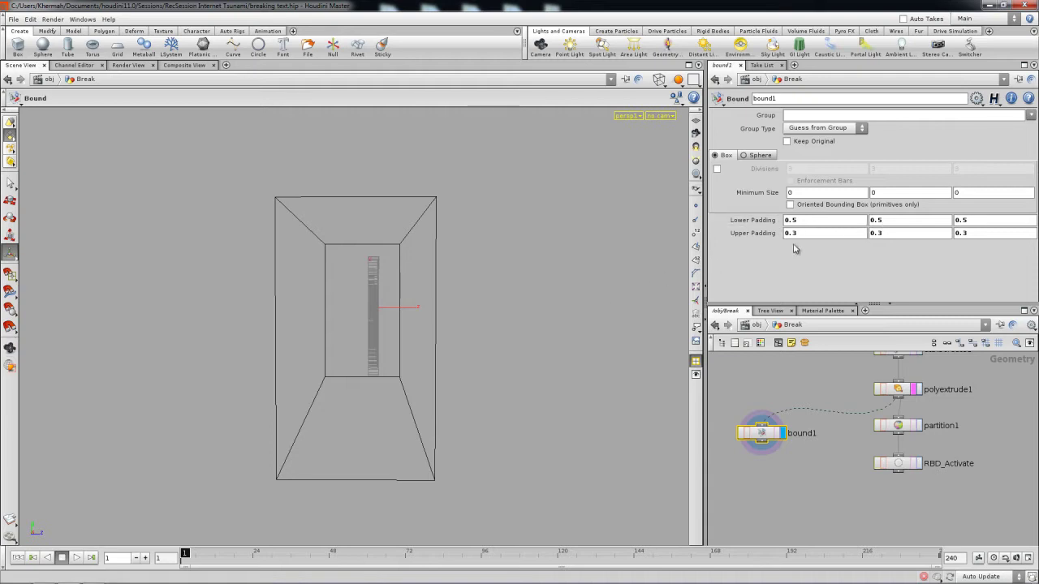
Raise bound1's upper padding to 0.5 in Z and 0.4 in Y.
{"action": "middle_click_drag", "start_coordinate": [960, 235], "coordinate": [982, 240]}
{"action": "key", "text": "Escape"}
{"action": "left_click_drag", "start_coordinate": [476, 273], "coordinate": [382, 276]}
{"action": "key", "text": "Return"}
{"action": "middle_click", "coordinate": [884, 237]}
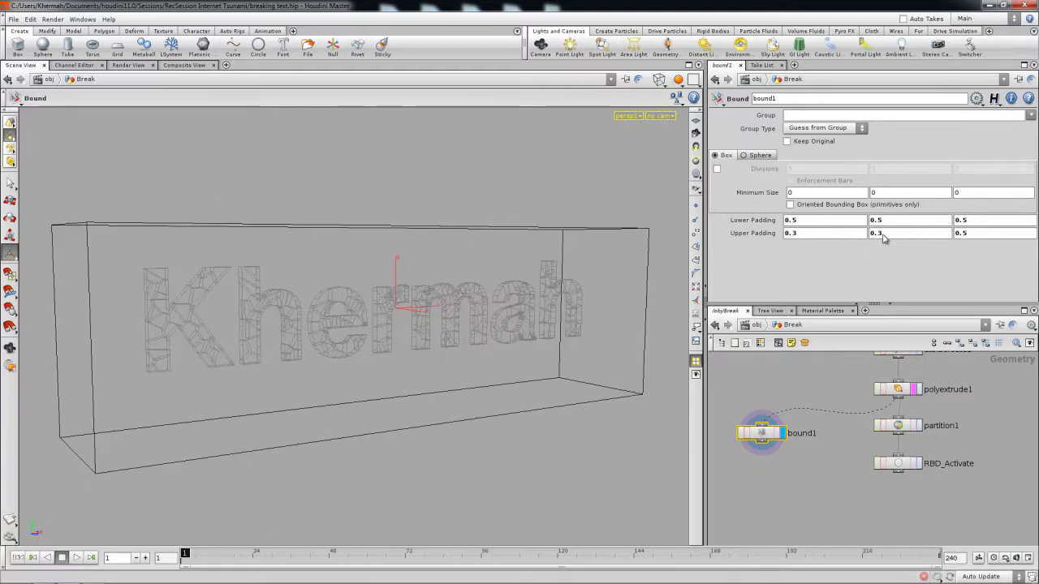
{"action": "middle_click_drag", "start_coordinate": [883, 236], "coordinate": [901, 235]}
{"action": "key", "text": "Escape"}
{"action": "left_click_drag", "start_coordinate": [430, 371], "coordinate": [485, 322]}
Return the viewport to shaded display and adjust the bound1 node's place in the network.
{"action": "middle_click_drag", "start_coordinate": [794, 473], "coordinate": [804, 458]}
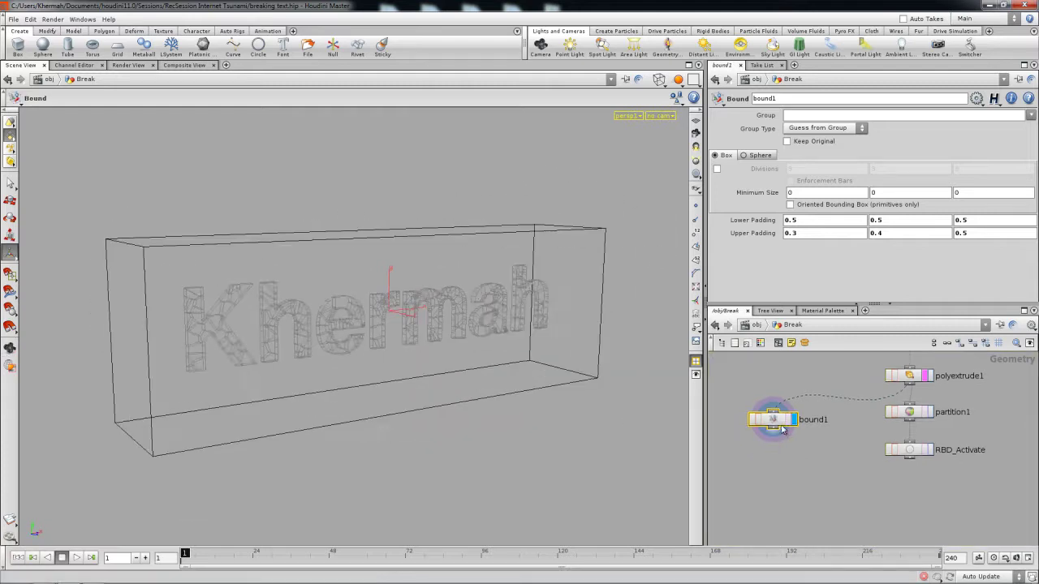
{"action": "left_click_drag", "start_coordinate": [776, 426], "coordinate": [774, 431]}
{"action": "key", "text": "w"}
{"action": "key", "text": "space"}
{"action": "left_click_drag", "start_coordinate": [483, 301], "coordinate": [446, 308]}
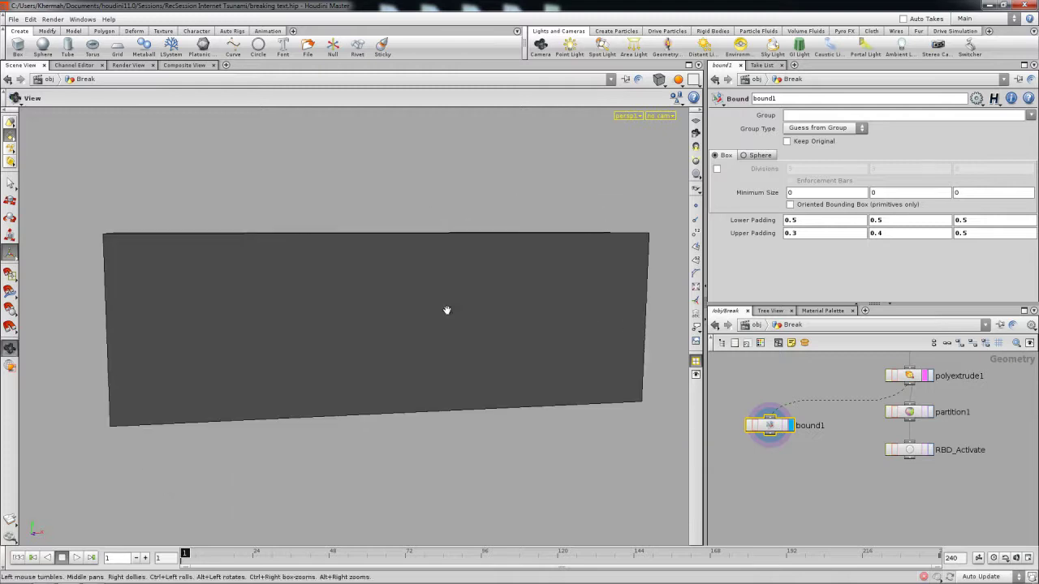
Add an IsoOffset node below bound1, fed by it, and make it the displayed and rendered node.
{"action": "left_click_drag", "start_coordinate": [798, 467], "coordinate": [812, 462]}
{"action": "key", "text": "Tab"}
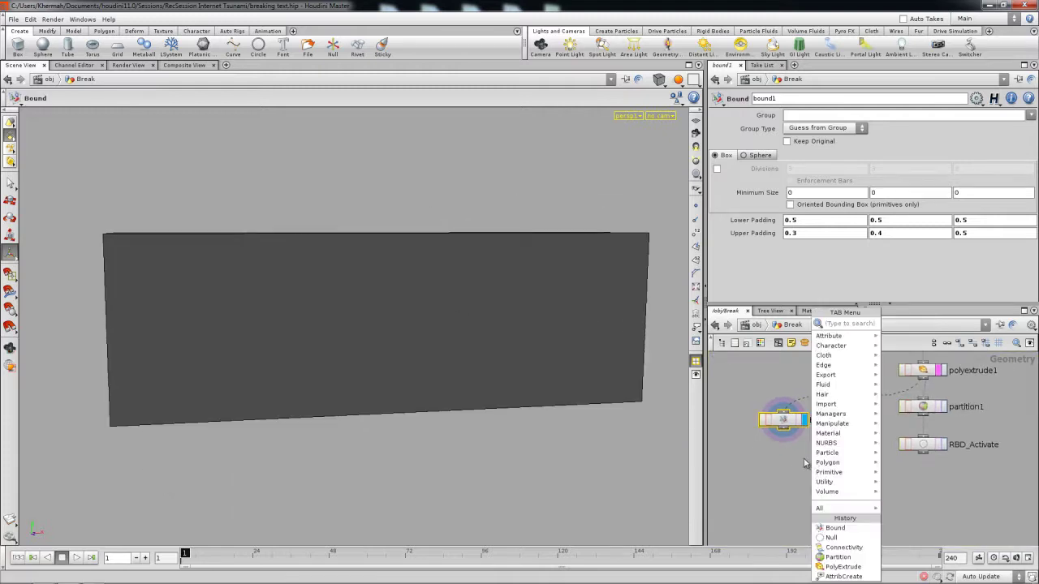
{"action": "key", "text": "Escape"}
{"action": "key", "text": "Tab"}
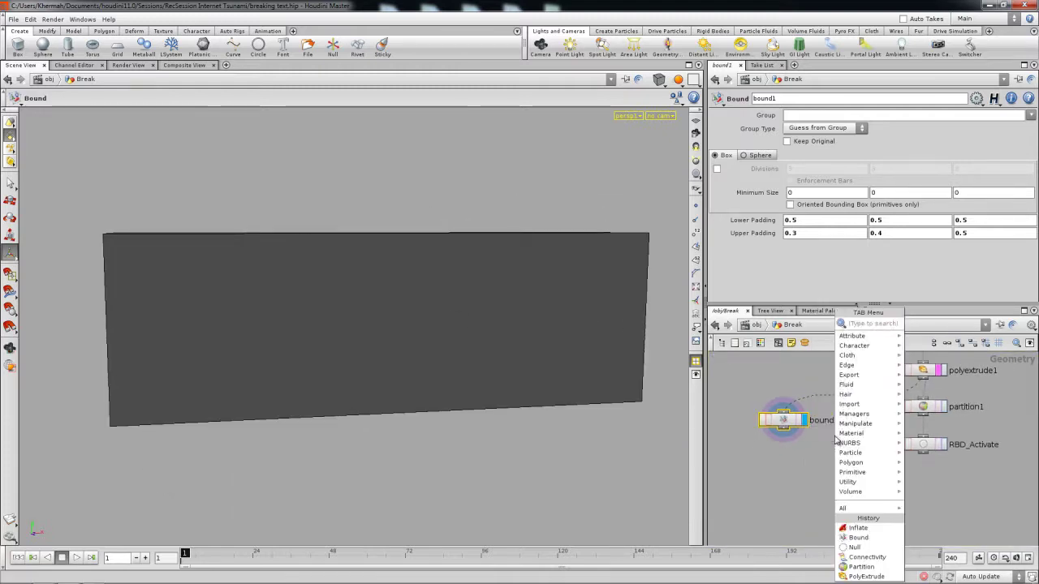
{"action": "type", "text": "iso"}
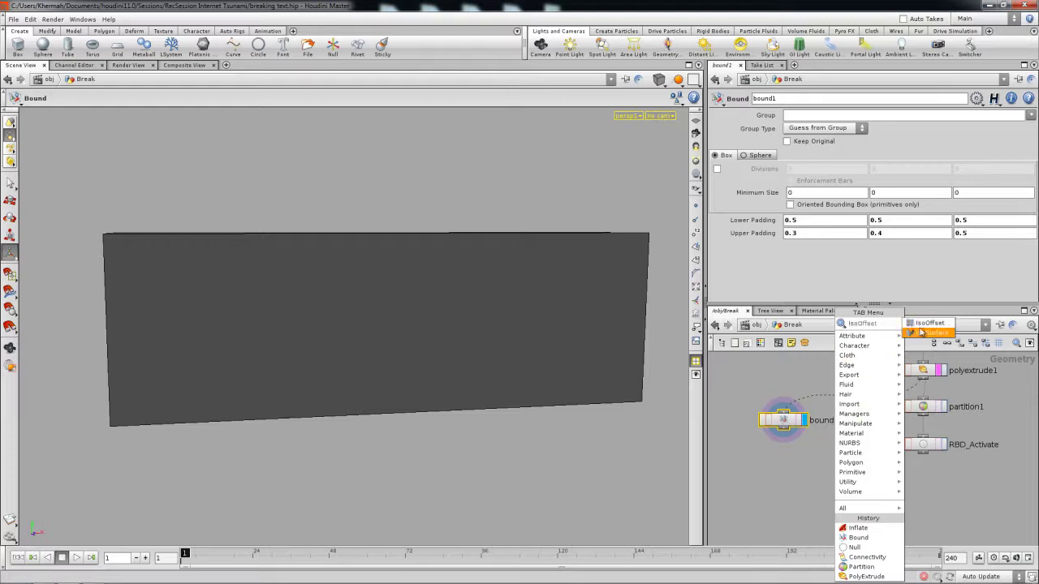
{"action": "key", "text": "Return"}
{"action": "left_click", "coordinate": [784, 460]}
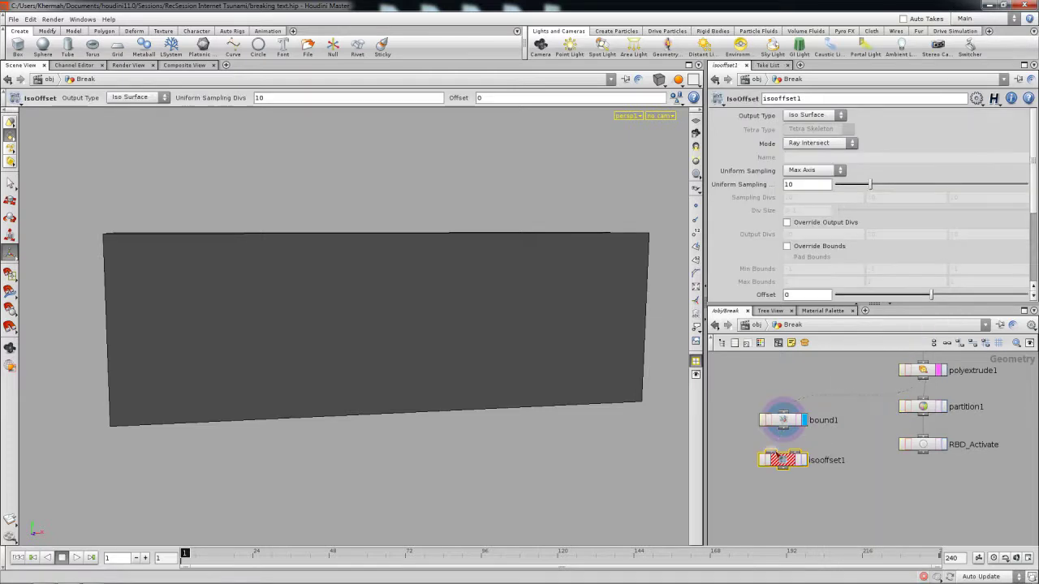
{"action": "left_click", "coordinate": [802, 461]}
{"action": "left_click_drag", "start_coordinate": [791, 462], "coordinate": [789, 458]}
Set isooffset1's output type to SDF Volume and its uniform sampling divisions to 30.
{"action": "left_click", "coordinate": [807, 117]}
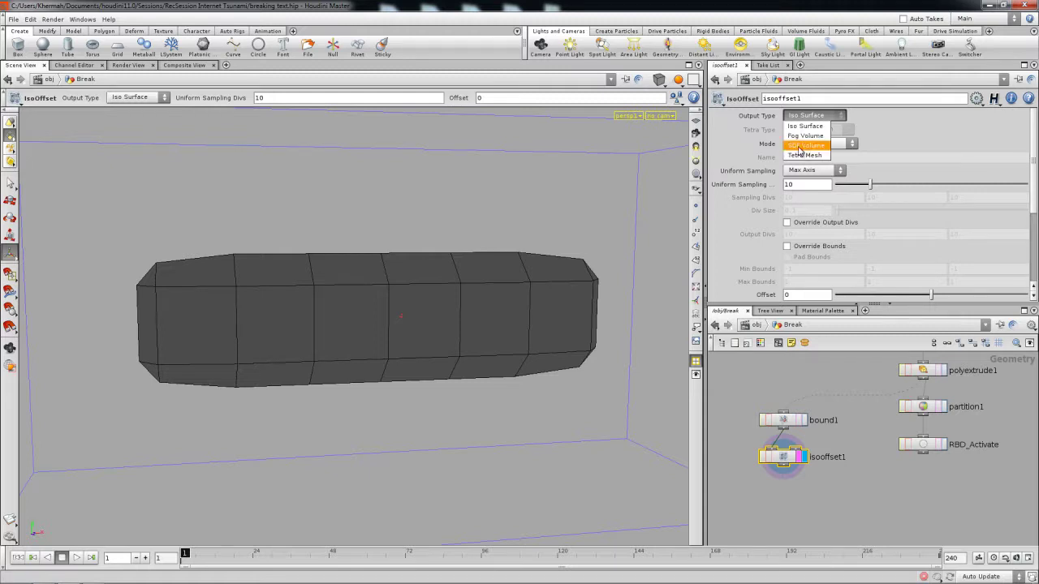
{"action": "left_click", "coordinate": [806, 145]}
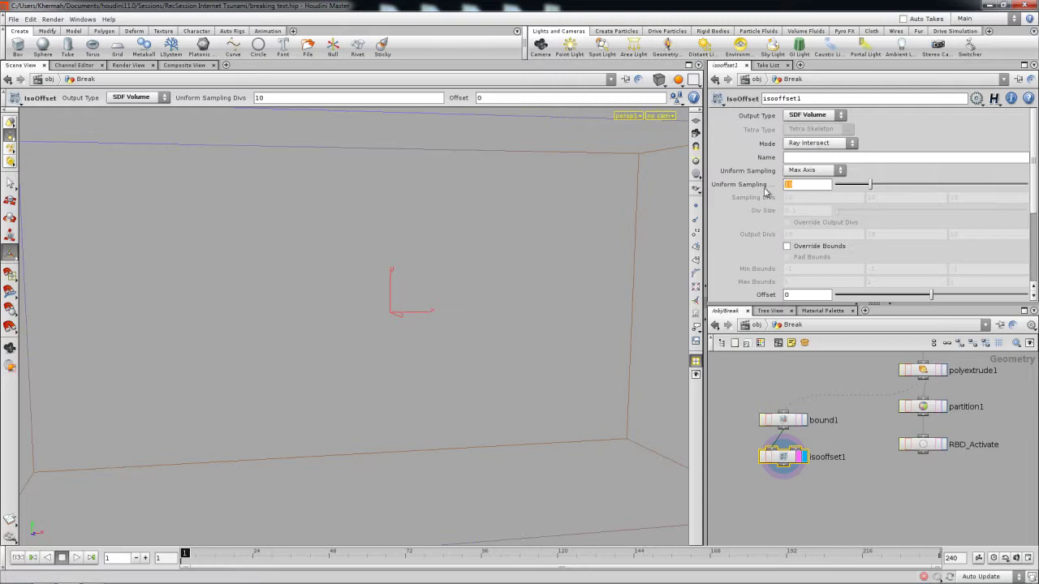
{"action": "type", "text": "30"}
{"action": "key", "text": "Return"}
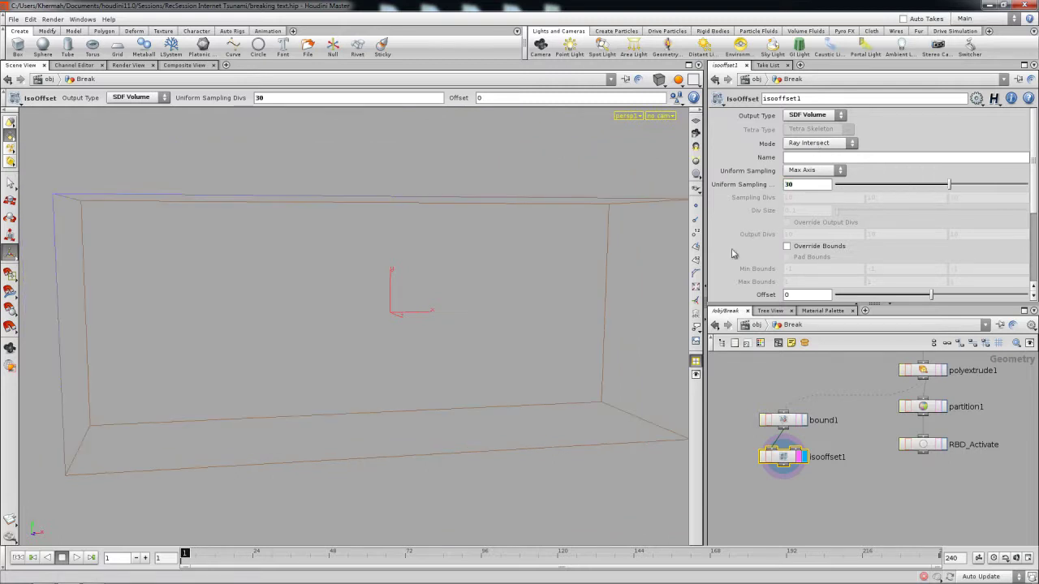
{"action": "key", "text": "Escape"}
{"action": "left_click_drag", "start_coordinate": [478, 262], "coordinate": [504, 307]}
{"action": "left_click_drag", "start_coordinate": [563, 287], "coordinate": [585, 283], "text": "alt"}
Increase isooffset1's uniform sampling divisions to 50 and finally to 75, and check the volume's fit around the bounding box.
{"action": "left_click", "coordinate": [806, 188]}
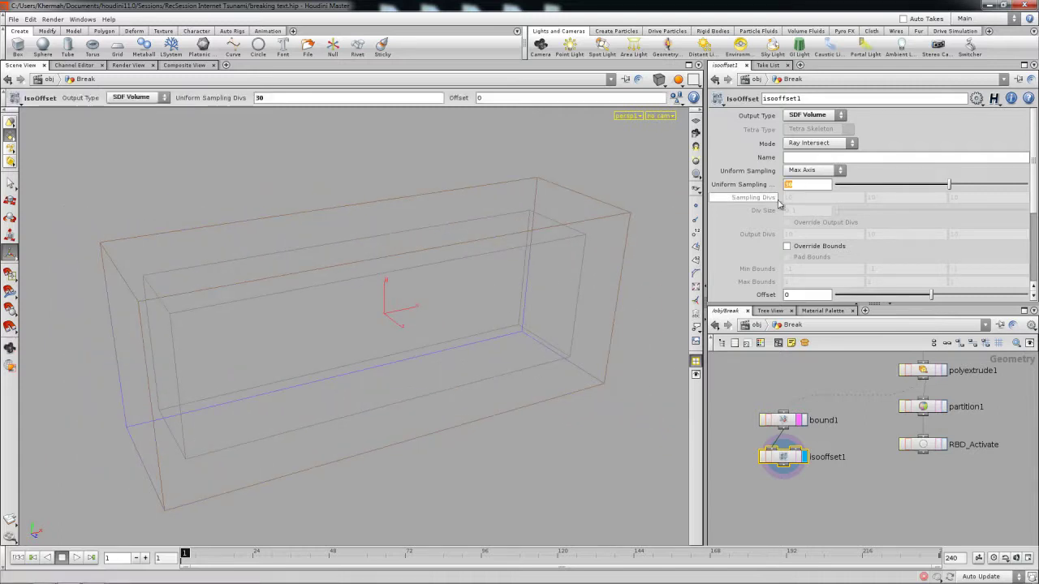
{"action": "type", "text": "50"}
{"action": "key", "text": "Return"}
{"action": "left_click", "coordinate": [802, 186]}
{"action": "type", "text": "75"}
{"action": "key", "text": "Return"}
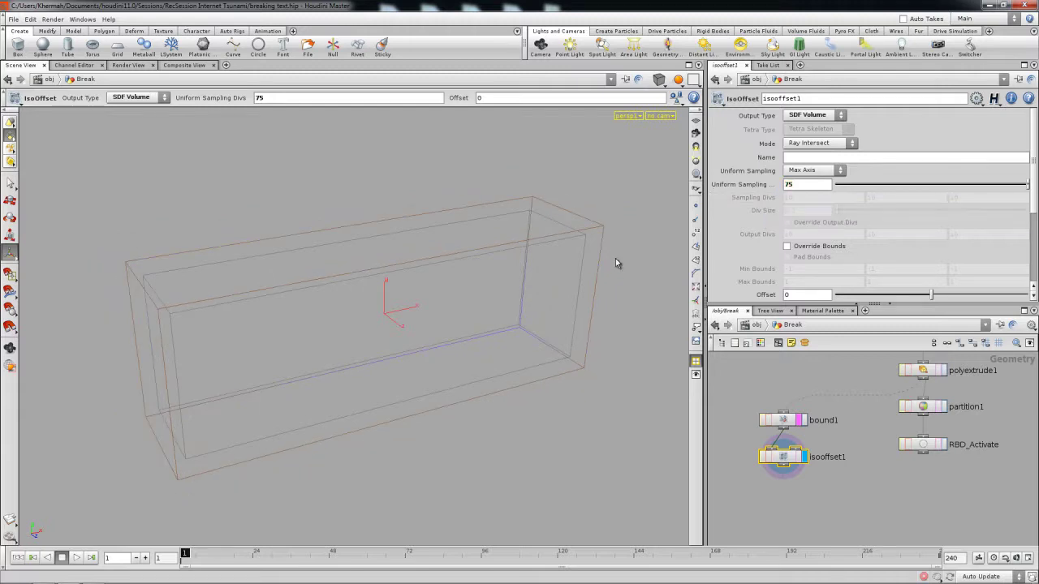
{"action": "key", "text": "Escape"}
{"action": "left_click_drag", "start_coordinate": [619, 254], "coordinate": [529, 317]}
{"action": "key", "text": "Return"}
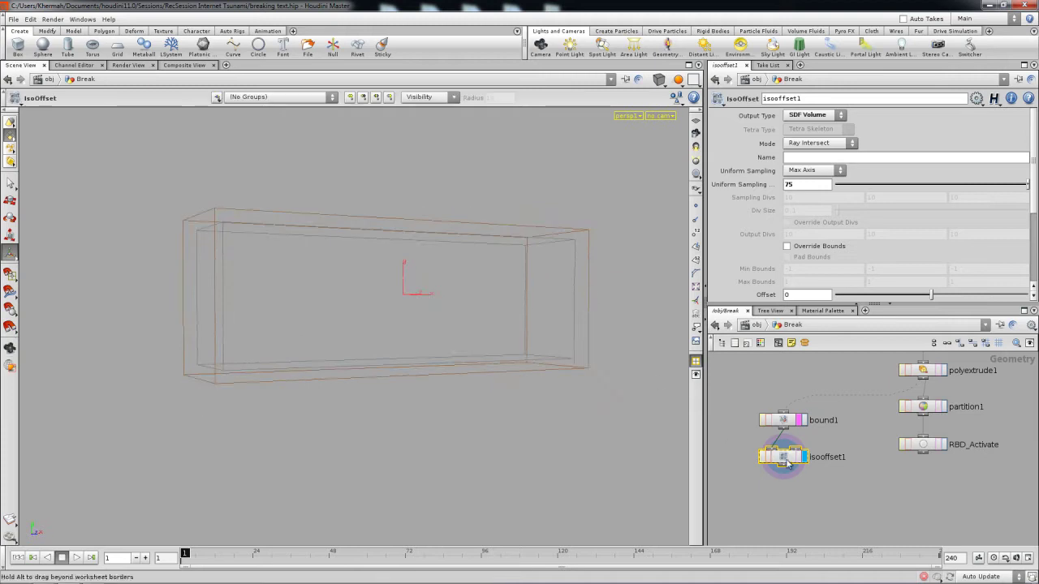
Make isooffset1 the rendered node and switch the viewport to smooth shading without wireframe edges.
{"action": "left_click_drag", "start_coordinate": [787, 463], "coordinate": [787, 466]}
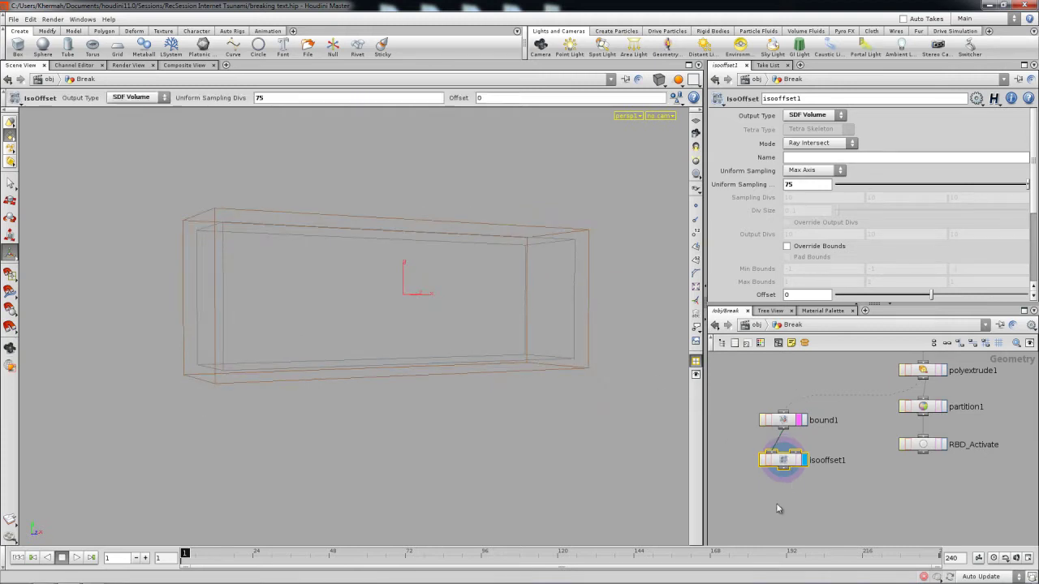
{"action": "left_click", "coordinate": [798, 462]}
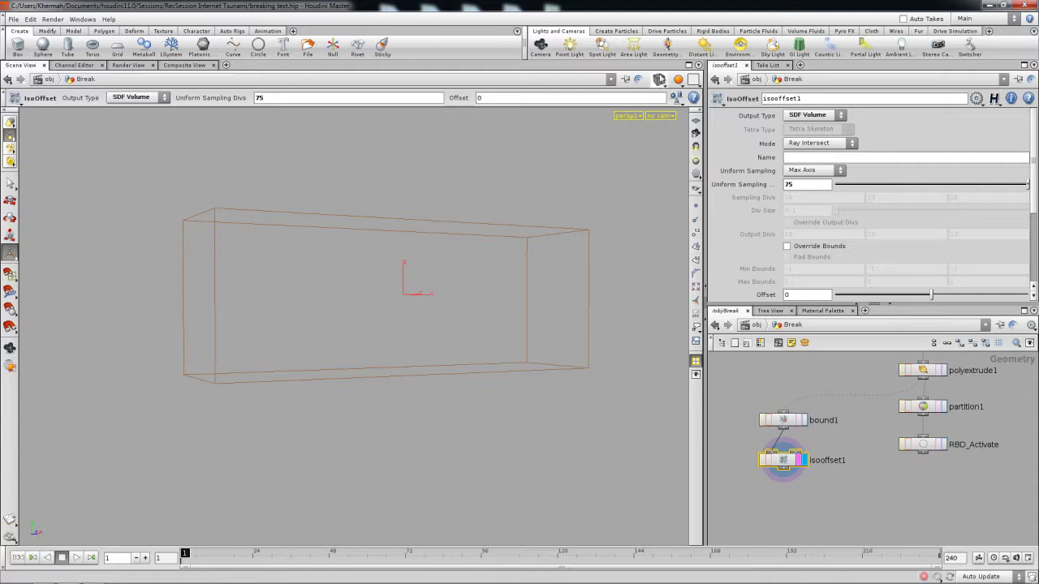
{"action": "left_click", "coordinate": [658, 79]}
{"action": "left_click", "coordinate": [672, 171]}
{"action": "left_click_drag", "start_coordinate": [647, 217], "coordinate": [608, 355]}
{"action": "key", "text": "Escape"}
{"action": "key", "text": "Return"}
Set the viewport background's color scheme to Dark and inspect the SDF volume from several angles.
{"action": "key", "text": "d"}
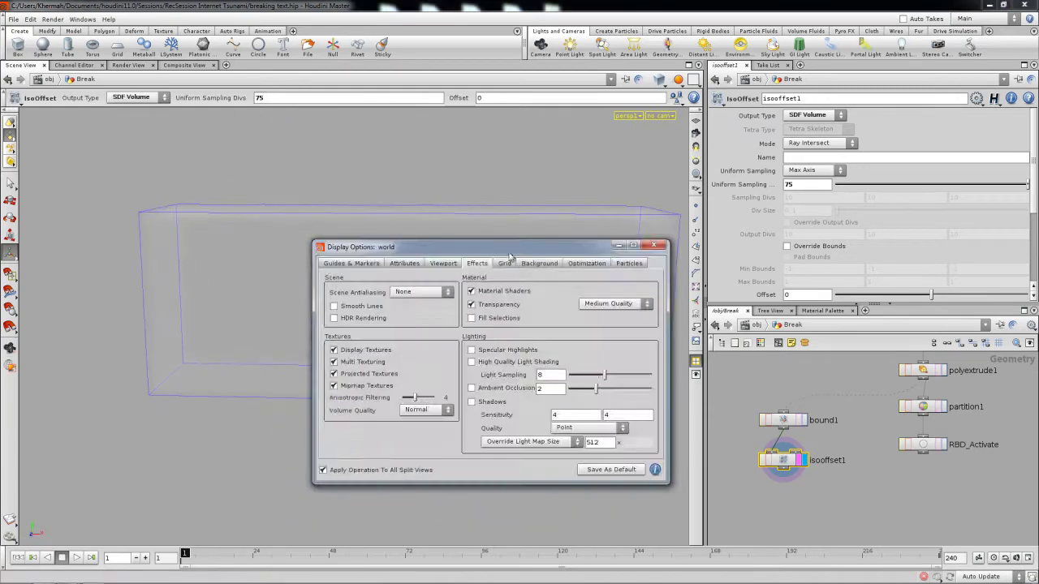
{"action": "left_click", "coordinate": [540, 264]}
{"action": "left_click", "coordinate": [641, 276]}
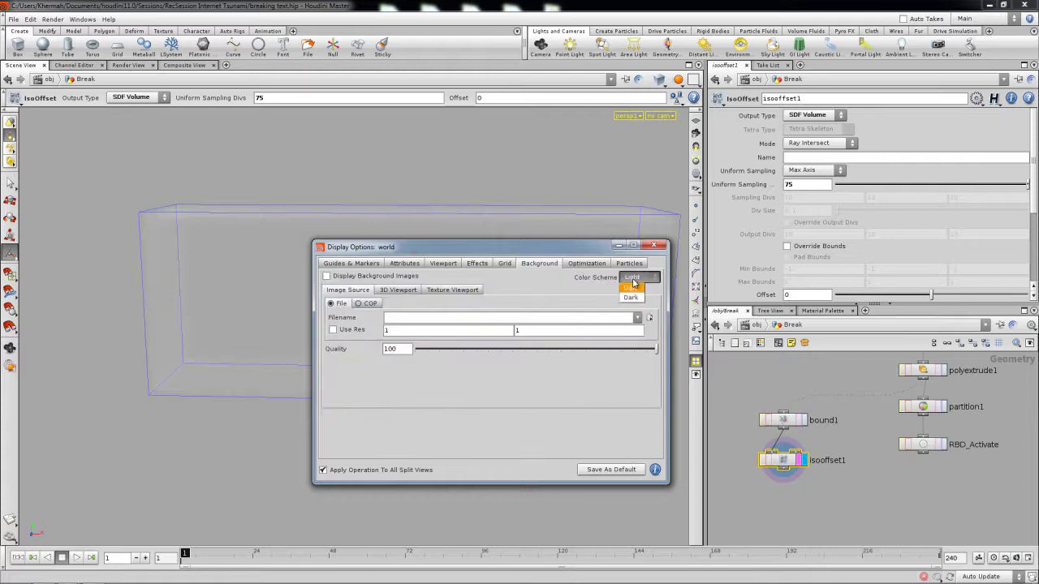
{"action": "left_click", "coordinate": [631, 297]}
{"action": "key", "text": "Escape"}
{"action": "left_click_drag", "start_coordinate": [538, 307], "coordinate": [455, 310]}
{"action": "key", "text": "Return"}
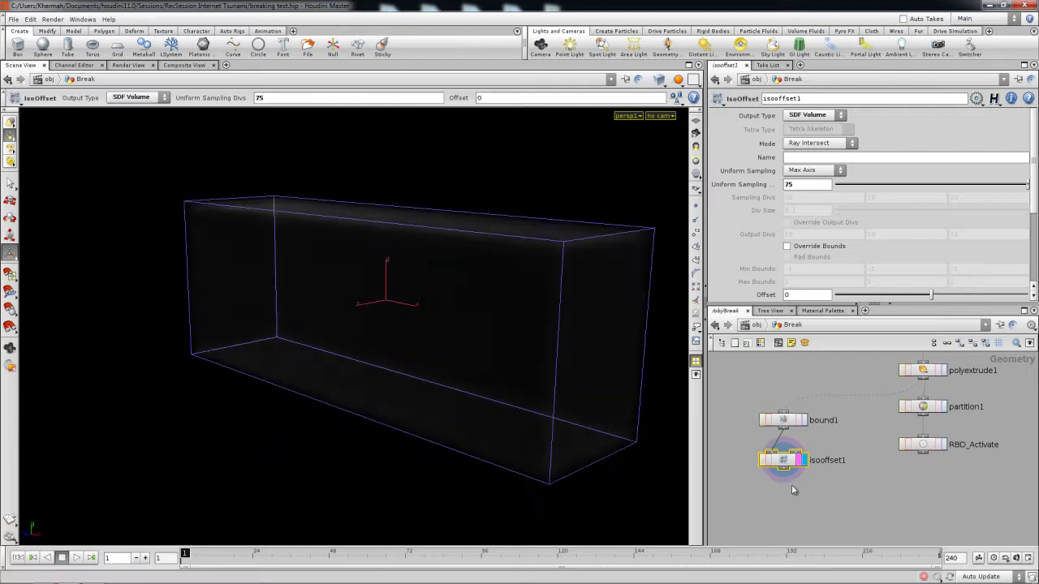
{"action": "middle_click_drag", "start_coordinate": [790, 484], "coordinate": [788, 476]}
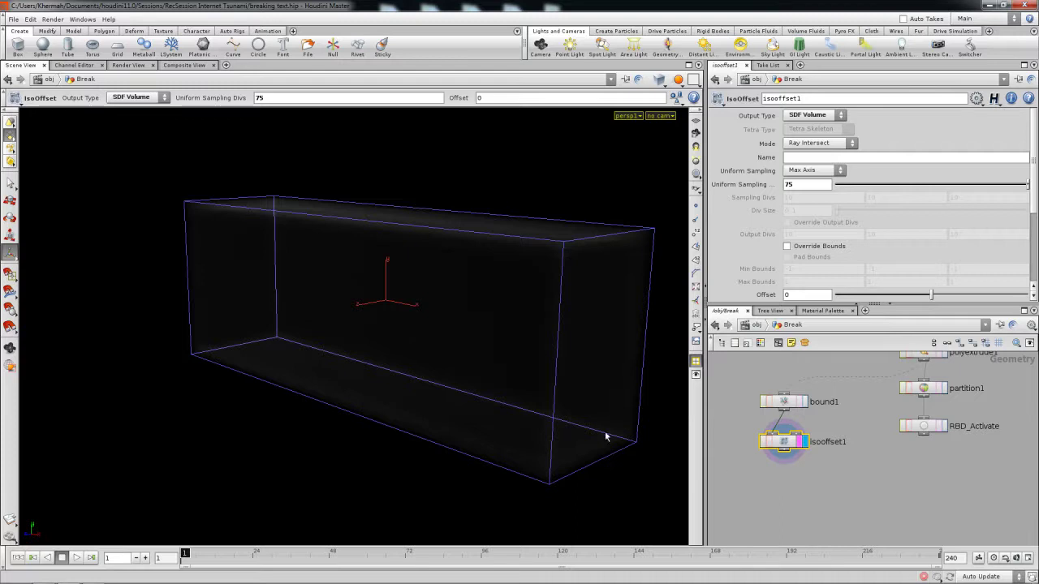
{"action": "key", "text": "Escape"}
{"action": "left_click_drag", "start_coordinate": [471, 398], "coordinate": [519, 394]}
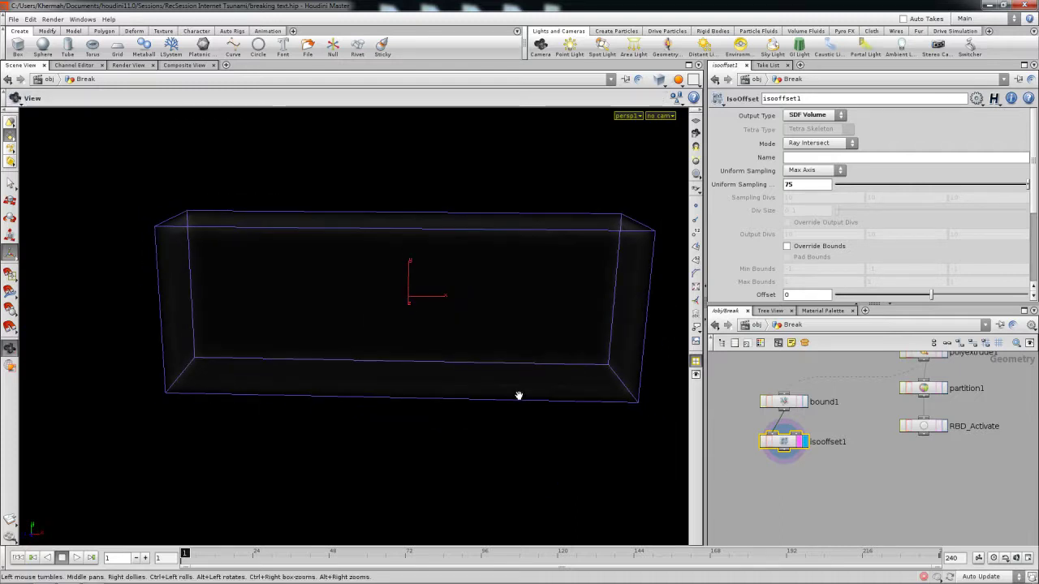
{"action": "key", "text": "Return"}
Insert a Transform node between bound1 and isooffset1, make it the displayed and rendered node, and align it with the chain.
{"action": "left_click_drag", "start_coordinate": [791, 438], "coordinate": [786, 480]}
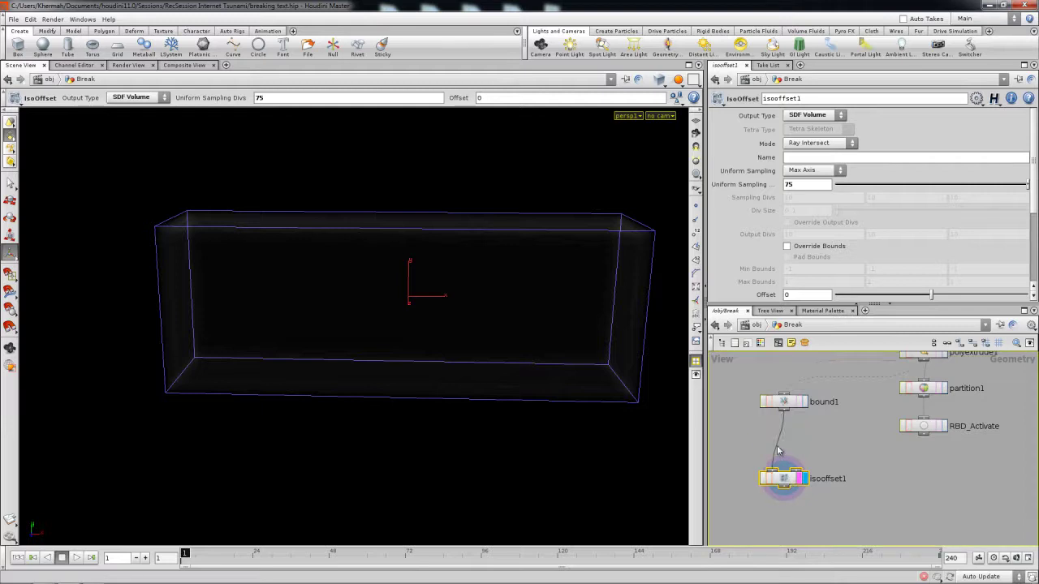
{"action": "scroll", "coordinate": [795, 442], "scroll_direction": "up", "scroll_amount": 2}
{"action": "key", "text": "Tab"}
{"action": "type", "text": "tr"}
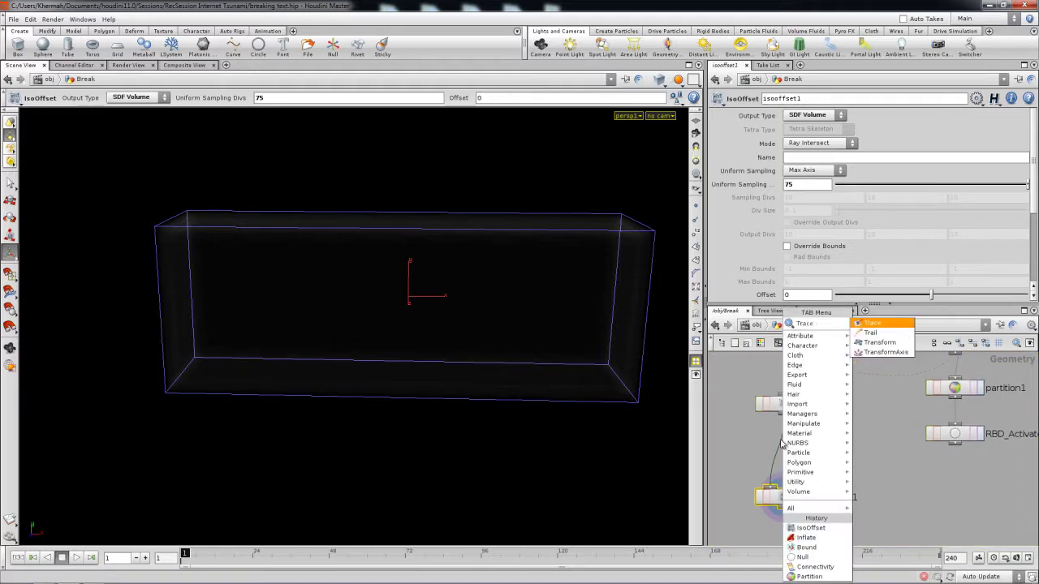
{"action": "left_click", "coordinate": [774, 451]}
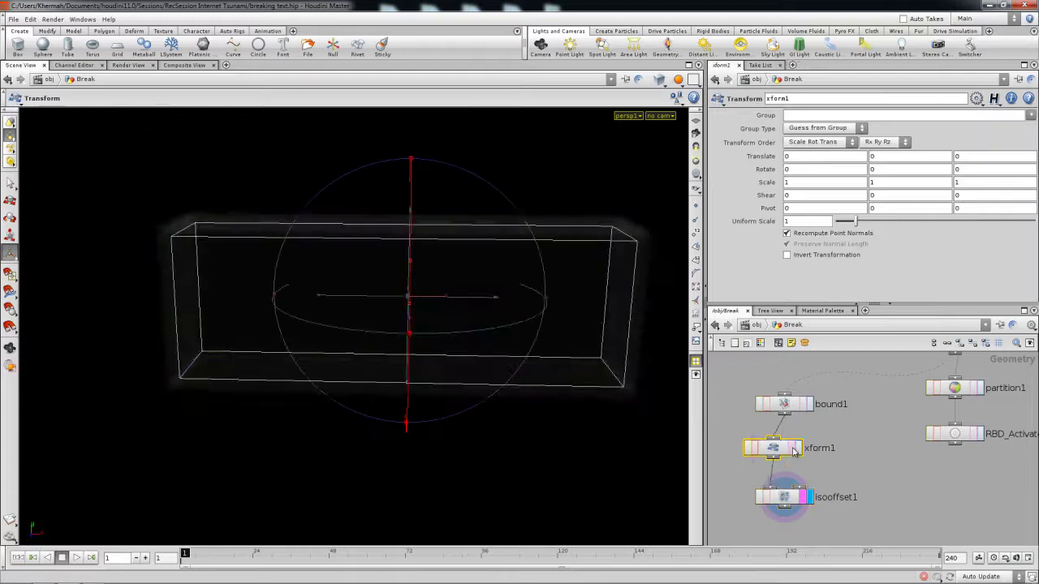
{"action": "left_click", "coordinate": [792, 448]}
{"action": "left_click_drag", "start_coordinate": [776, 448], "coordinate": [786, 452]}
{"action": "key", "text": "space"}
{"action": "left_click_drag", "start_coordinate": [412, 312], "coordinate": [462, 333]}
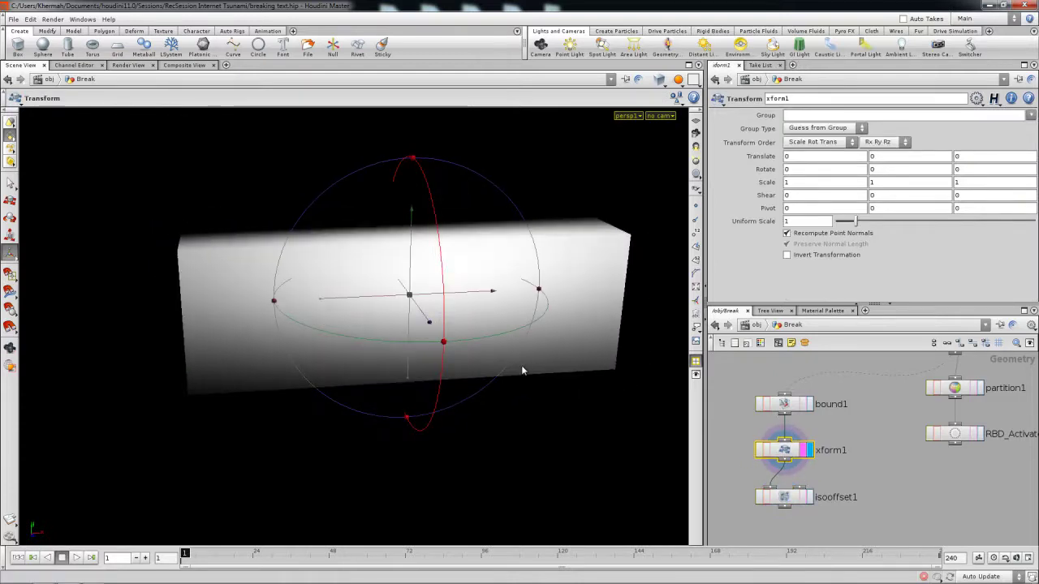
Set the viewport background's color scheme back to Light and view the box from its end.
{"action": "key", "text": "d"}
{"action": "left_click", "coordinate": [625, 279]}
{"action": "left_click", "coordinate": [628, 287]}
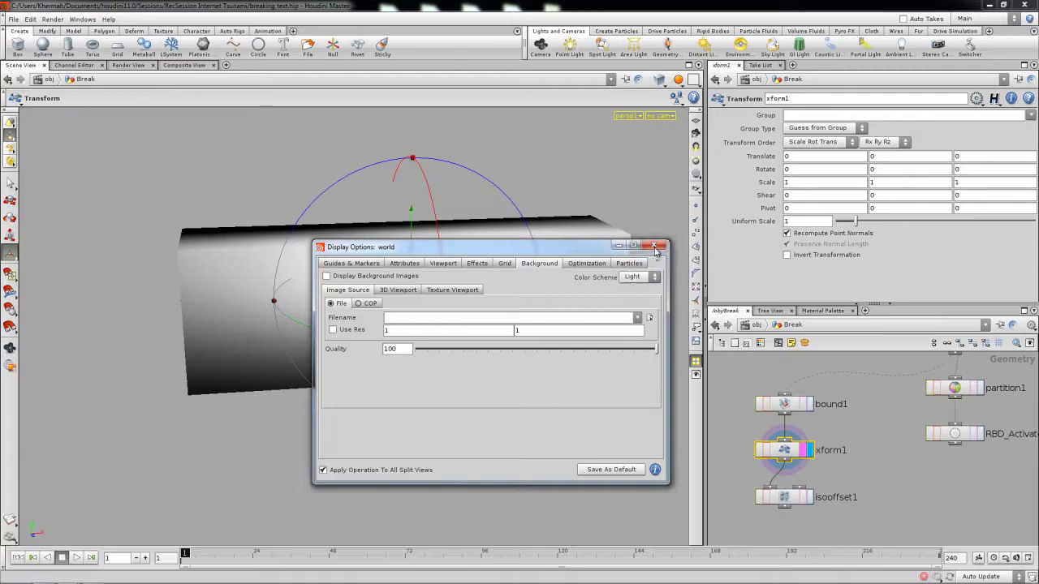
{"action": "left_click", "coordinate": [653, 246]}
{"action": "key", "text": "space"}
{"action": "left_click_drag", "start_coordinate": [584, 308], "coordinate": [528, 324]}
{"action": "key", "text": "space"}
{"action": "left_click_drag", "start_coordinate": [438, 293], "coordinate": [471, 313]}
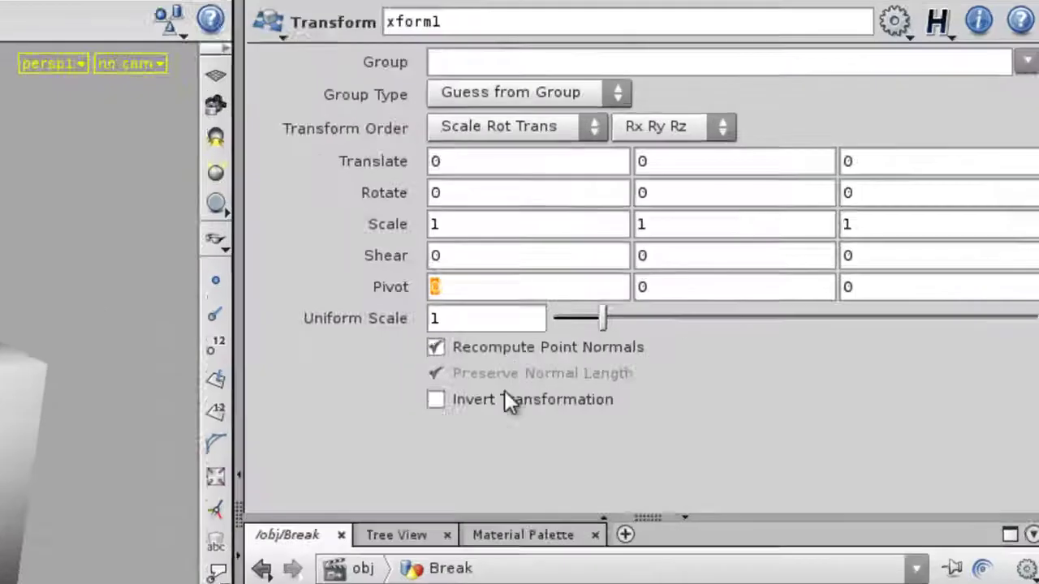
Set xform1's X pivot to $XMIN so the transform pivots on the box's end face.
{"action": "type", "text": "$XMIN"}
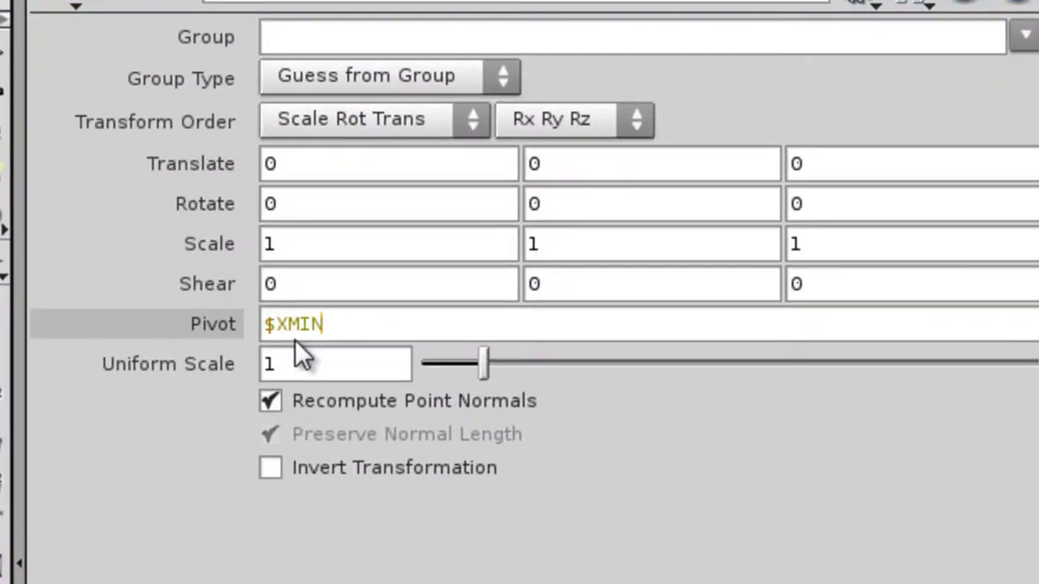
{"action": "key", "text": "Return"}
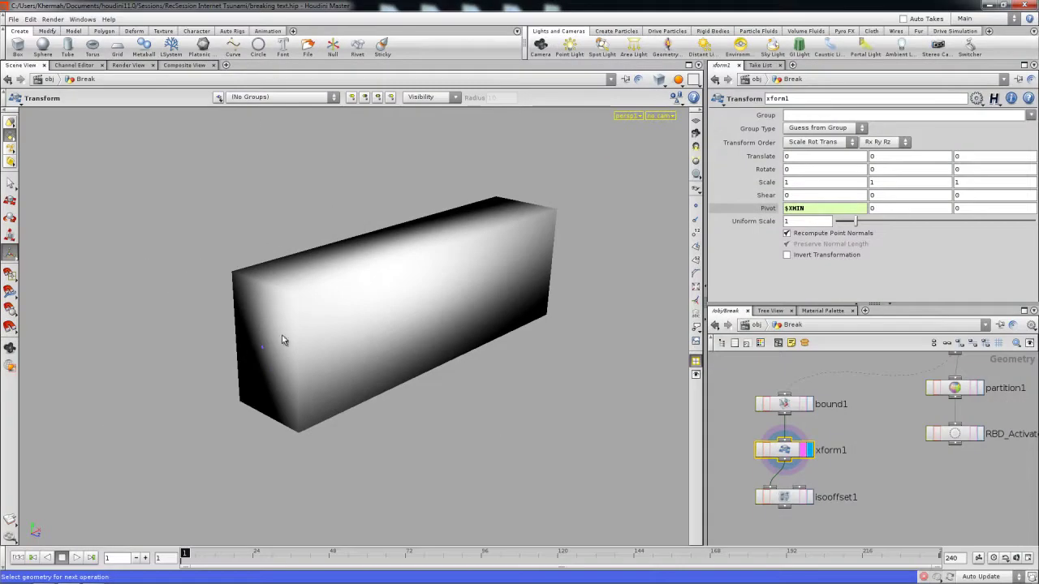
{"action": "left_click", "coordinate": [891, 208]}
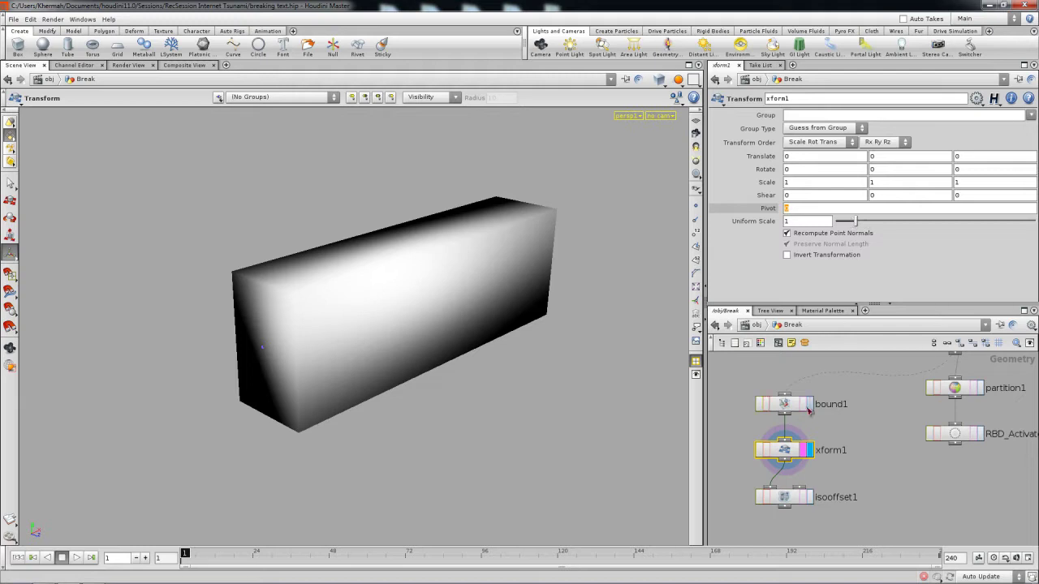
{"action": "left_click", "coordinate": [788, 457]}
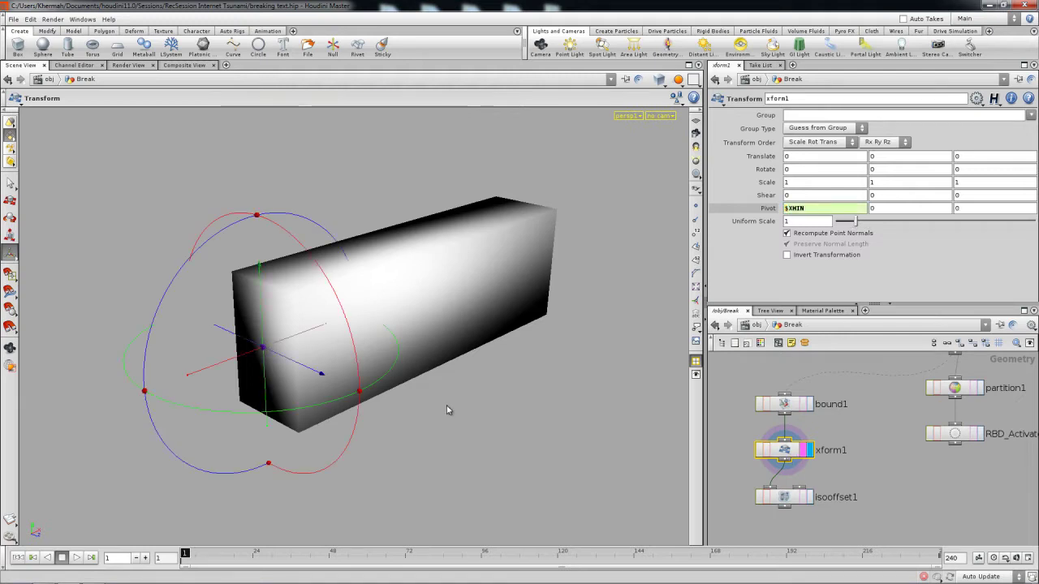
Try an X scale of 0.6 on xform1, then display isooffset1 to check the shortened SDF volume.
{"action": "key", "text": "Escape"}
{"action": "left_click_drag", "start_coordinate": [457, 409], "coordinate": [373, 412]}
{"action": "key", "text": "Return"}
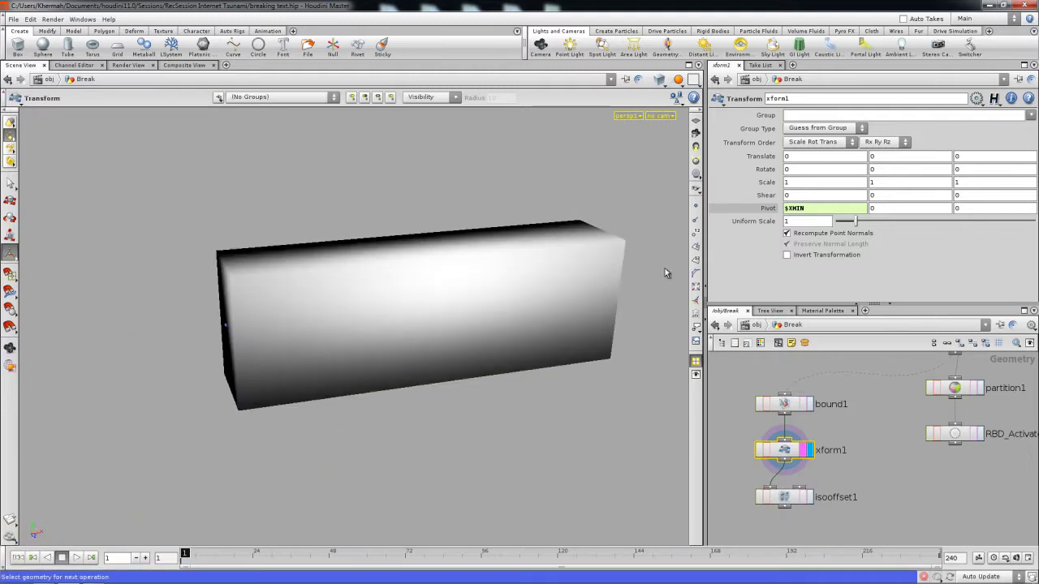
{"action": "middle_click_drag", "start_coordinate": [797, 188], "coordinate": [763, 185]}
{"action": "left_click", "coordinate": [778, 497]}
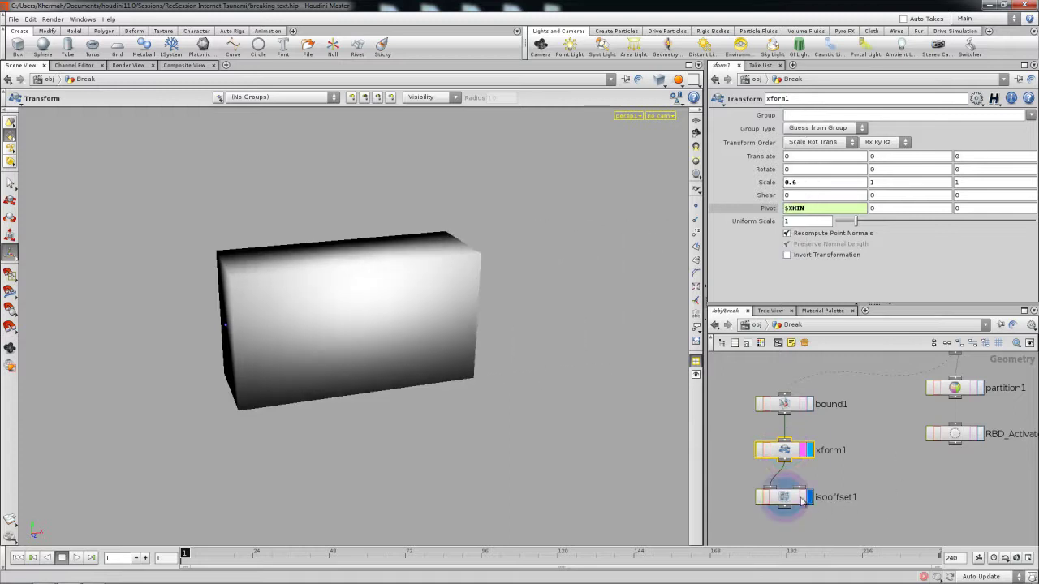
{"action": "left_click_drag", "start_coordinate": [524, 385], "coordinate": [496, 390], "text": "alt"}
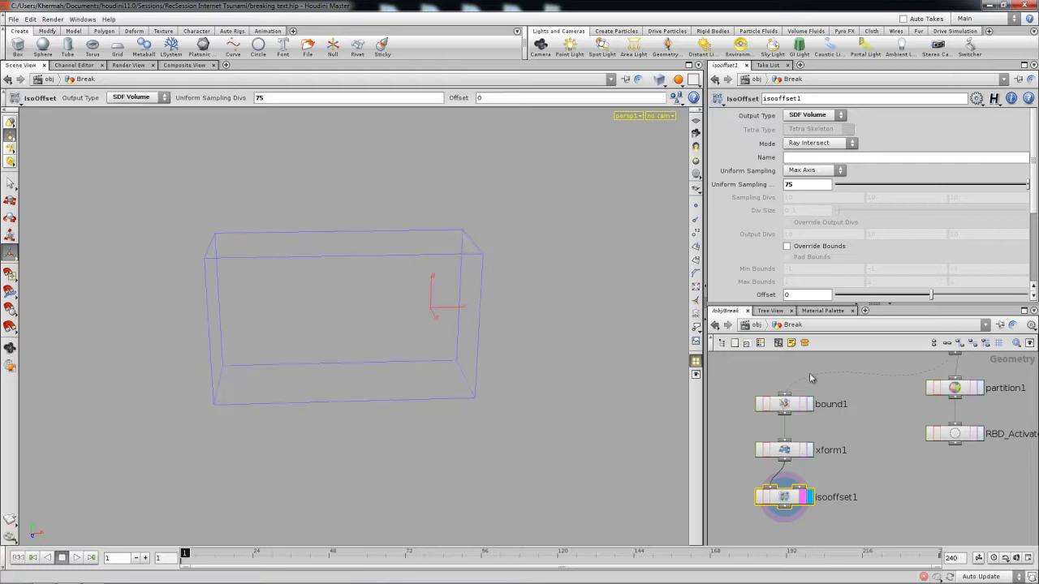
Try an X scale of 1.7 on xform1 and inspect the stretched SDF volume from another angle.
{"action": "left_click", "coordinate": [786, 449]}
{"action": "middle_click_drag", "start_coordinate": [796, 185], "coordinate": [859, 190]}
{"action": "key", "text": "Escape"}
{"action": "left_click_drag", "start_coordinate": [259, 303], "coordinate": [528, 339]}
{"action": "key", "text": "Return"}
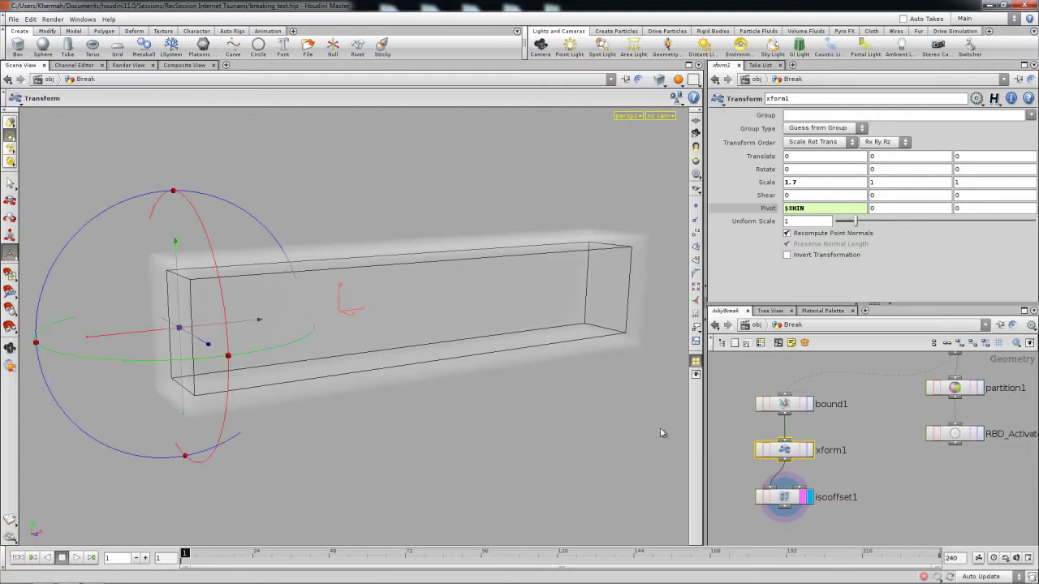
{"action": "left_click", "coordinate": [785, 496]}
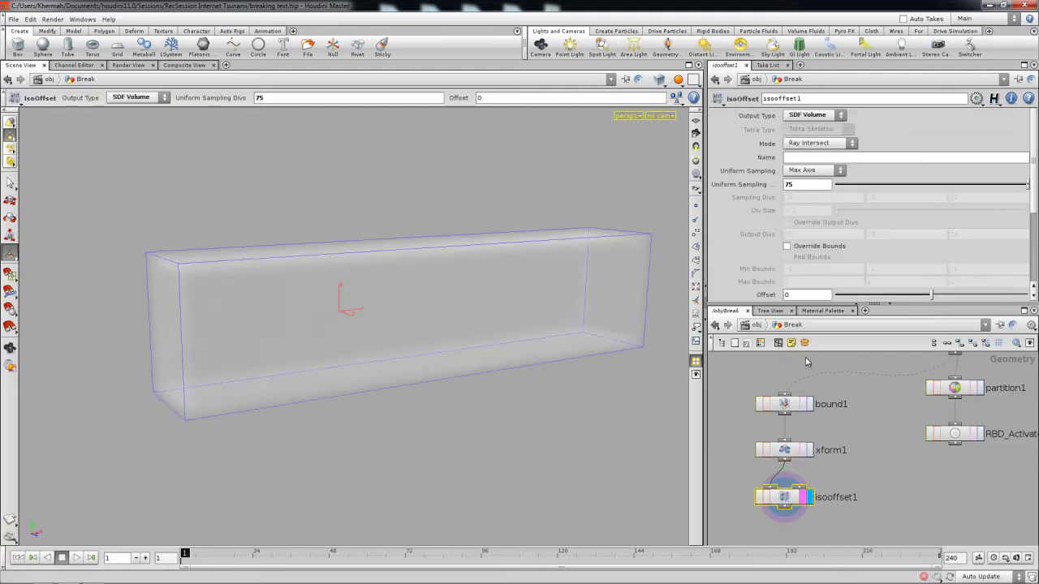
{"action": "left_click", "coordinate": [784, 448]}
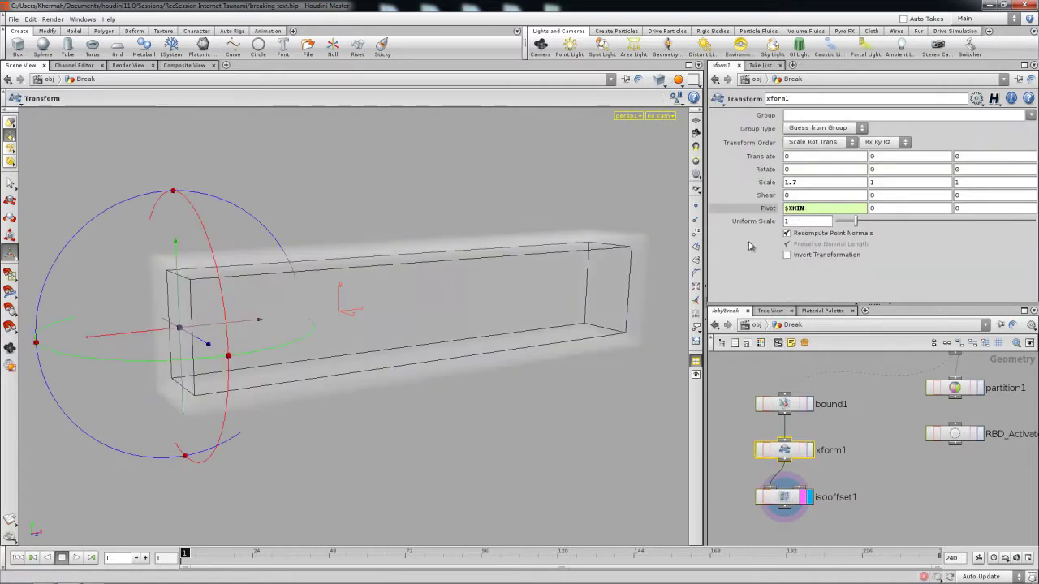
Display xform1 in wireframe with RBD_Activate templated for reference, and set xform1's X scale to 1.5.
{"action": "left_click", "coordinate": [809, 450]}
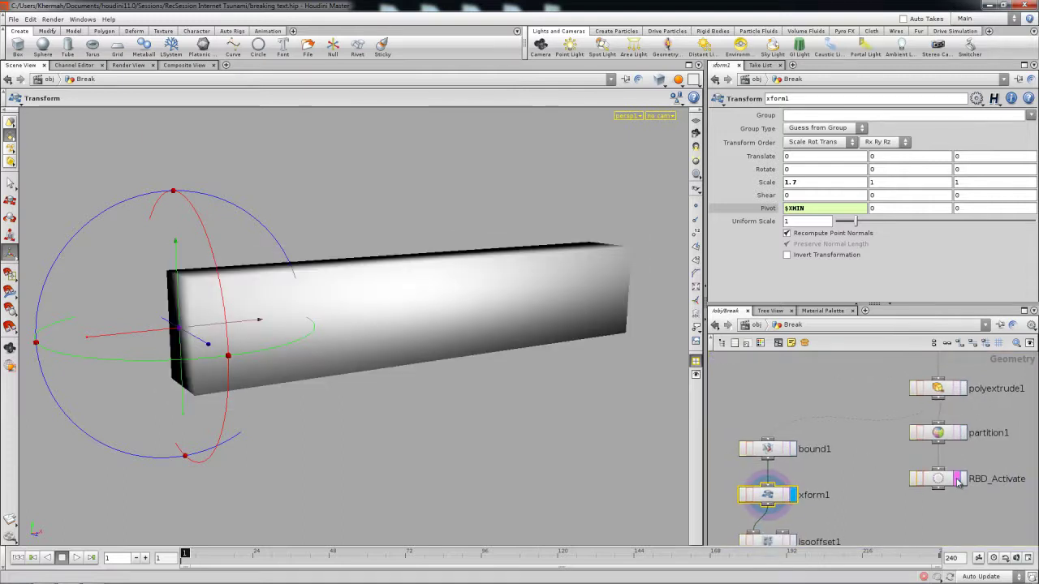
{"action": "key", "text": "w"}
{"action": "left_click_drag", "start_coordinate": [482, 338], "coordinate": [498, 349], "text": "alt"}
{"action": "key", "text": "Return"}
{"action": "middle_click_drag", "start_coordinate": [792, 183], "coordinate": [780, 187]}
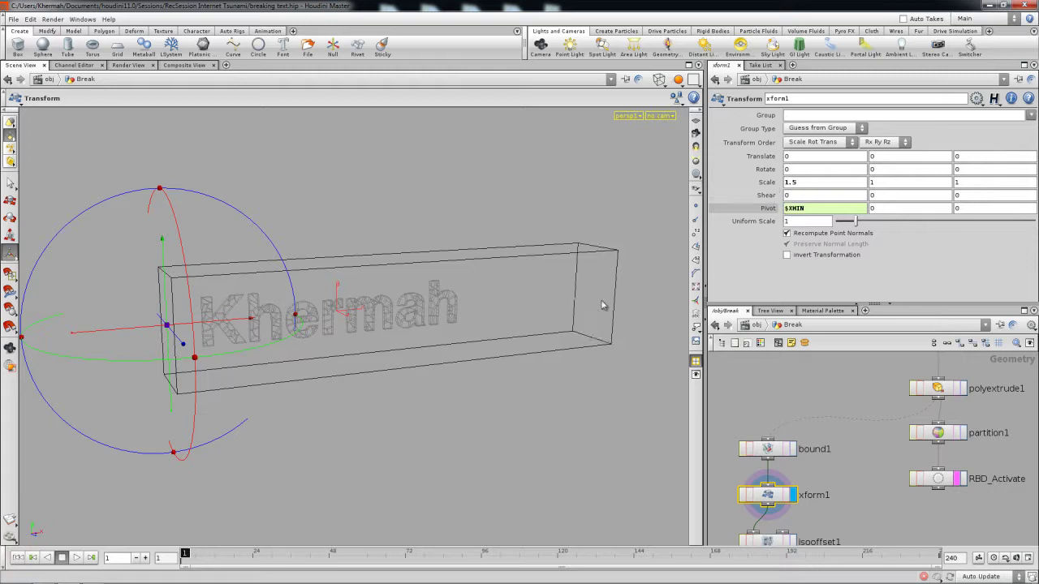
Go to frame 27 and set xform1's X scale to 0.5.
{"action": "left_click", "coordinate": [262, 554]}
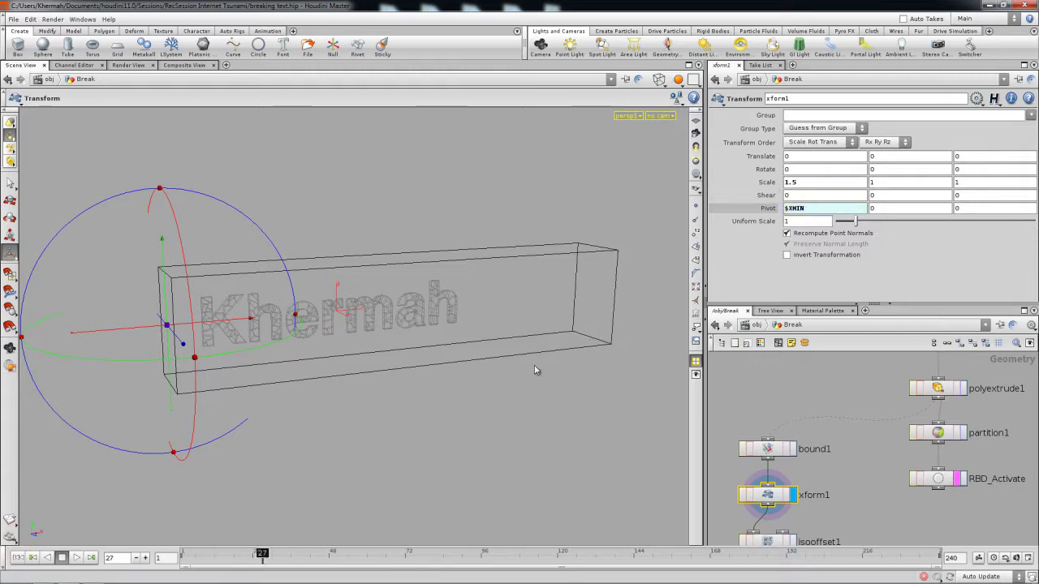
{"action": "left_click_drag", "start_coordinate": [800, 183], "coordinate": [747, 196]}
{"action": "key", "text": "Return"}
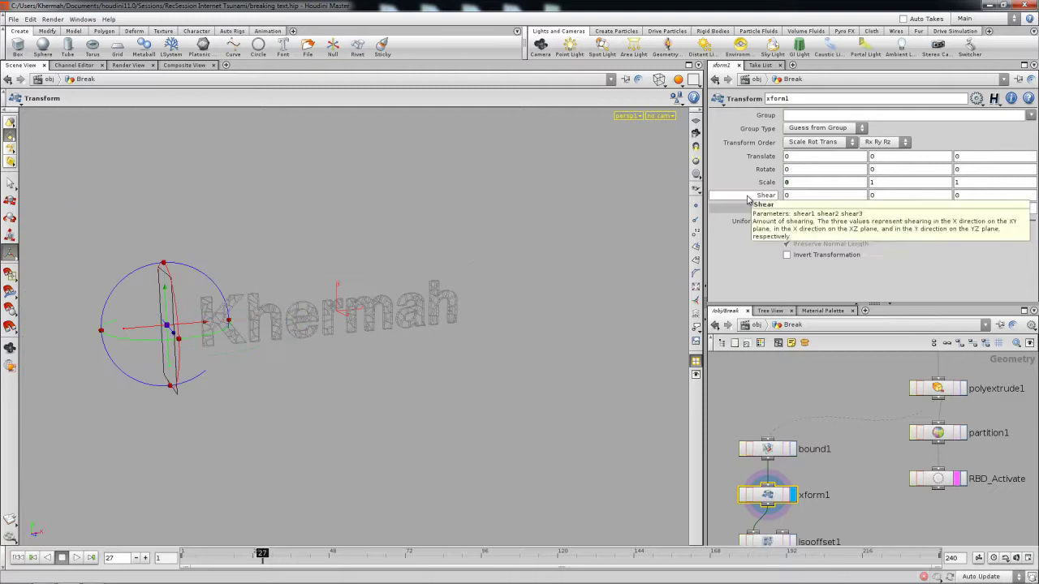
{"action": "type", "text": "0"}
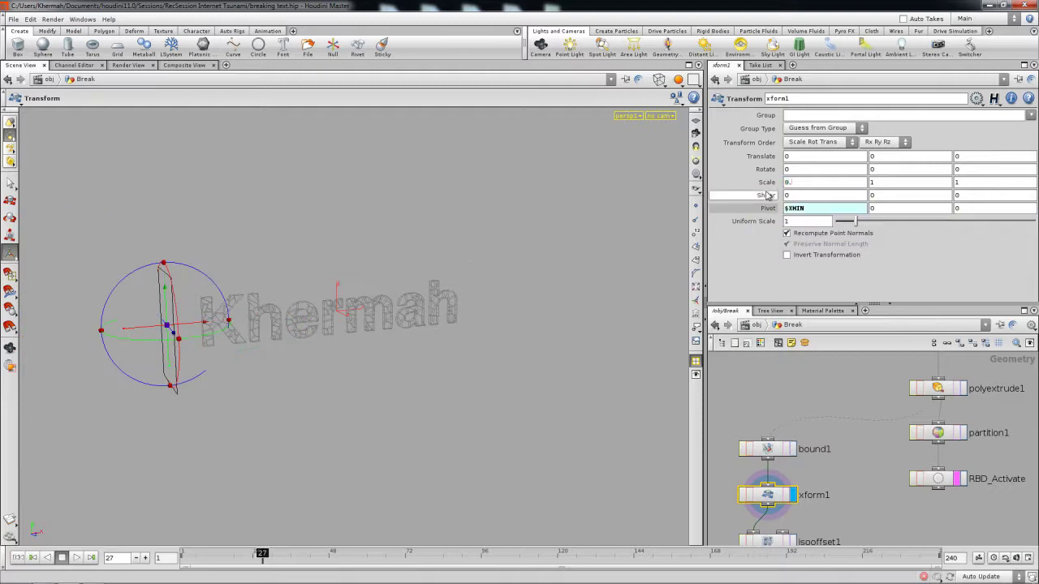
{"action": "type", "text": ".5"}
{"action": "key", "text": "Return"}
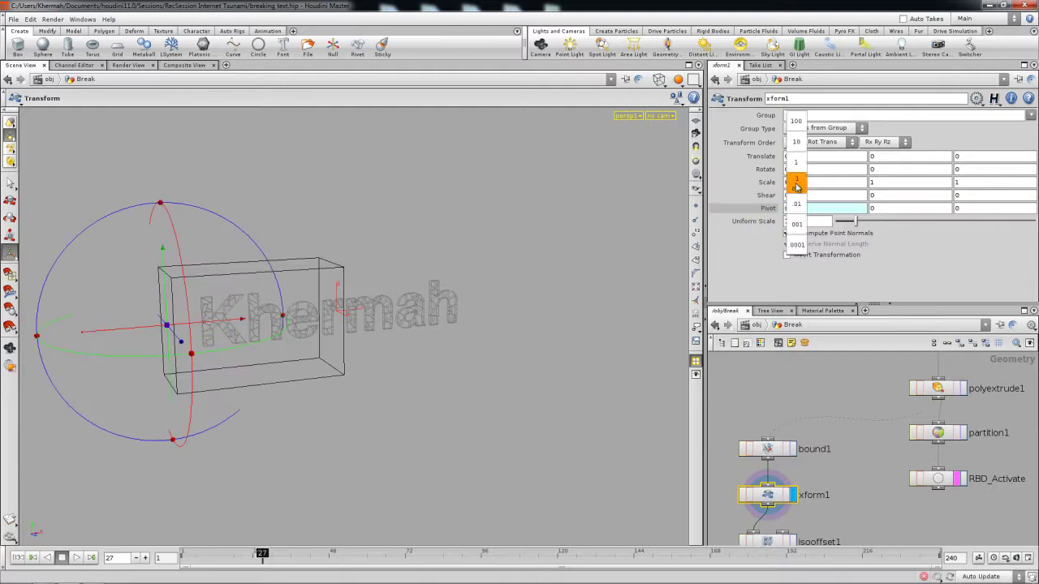
Shrink xform1's X scale to 0.041 so the box ends just before the first letter, and keyframe it at frame 27.
{"action": "middle_click_drag", "start_coordinate": [796, 185], "coordinate": [1001, 235]}
{"action": "key", "text": "space"}
{"action": "left_click_drag", "start_coordinate": [148, 389], "coordinate": [405, 429]}
{"action": "right_click_drag", "start_coordinate": [405, 430], "coordinate": [377, 398]}
{"action": "middle_click_drag", "start_coordinate": [376, 399], "coordinate": [552, 398]}
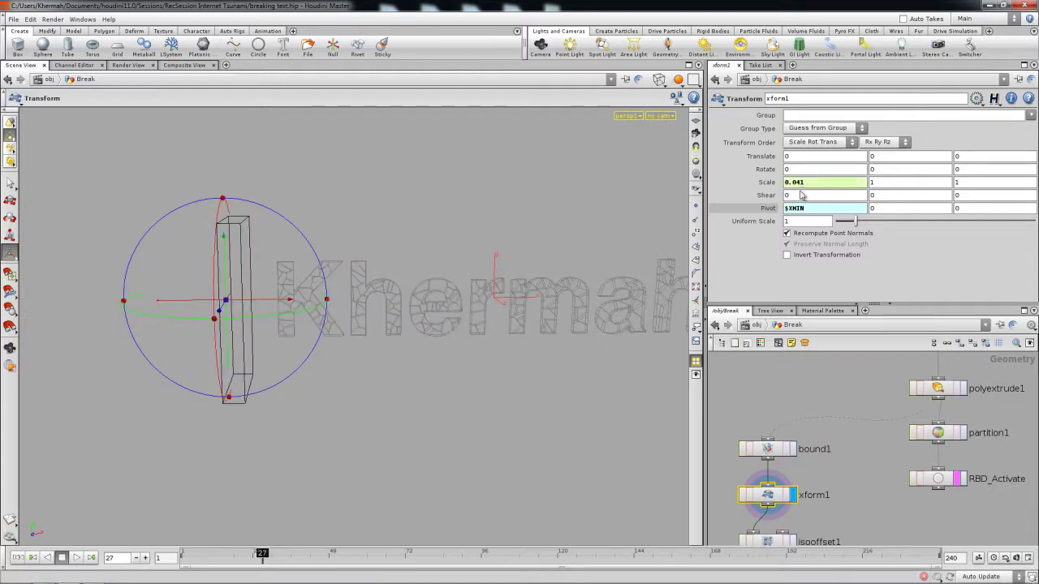
{"action": "right_click", "coordinate": [792, 185]}
{"action": "mouse_move", "coordinate": [846, 211]}
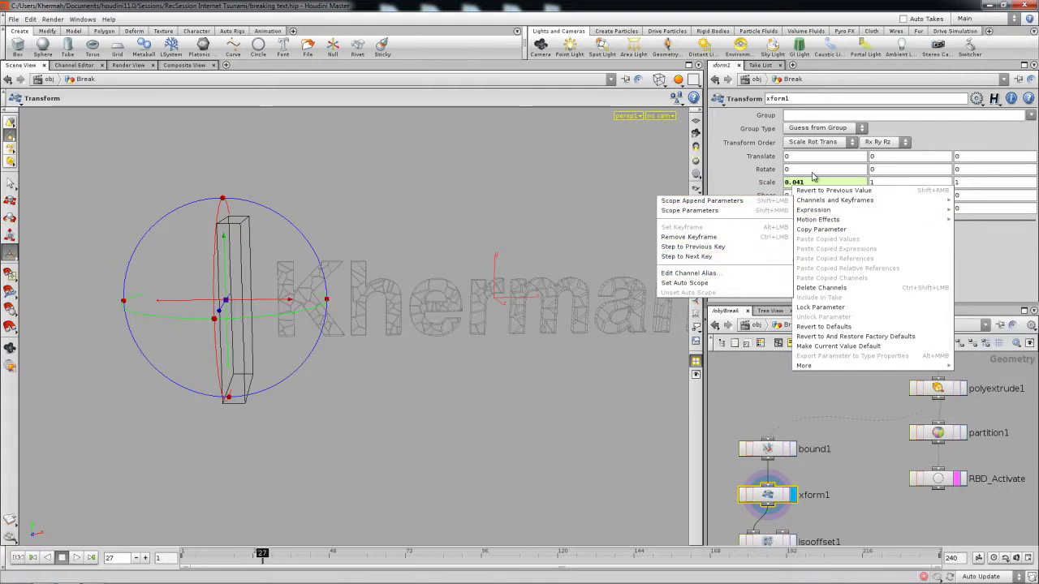
{"action": "left_click", "coordinate": [741, 182]}
Go to frame 224, set xform1's X scale to 0.991 so the box encloses all the letters, and keyframe it.
{"action": "left_click_drag", "start_coordinate": [412, 357], "coordinate": [429, 393]}
{"action": "left_click_drag", "start_coordinate": [473, 550], "coordinate": [863, 554]}
{"action": "left_click_drag", "start_coordinate": [378, 382], "coordinate": [386, 360]}
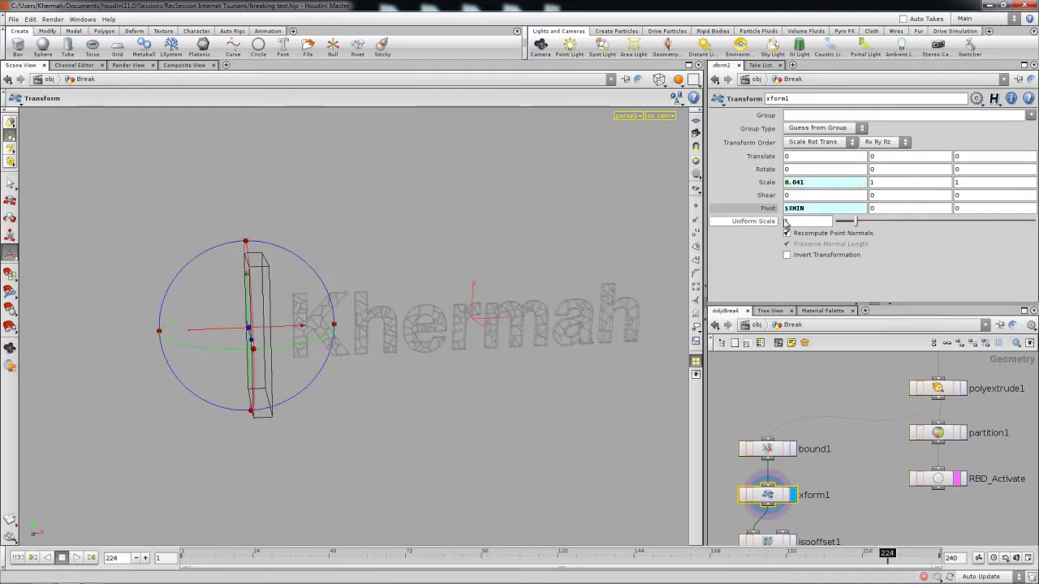
{"action": "middle_click_drag", "start_coordinate": [799, 184], "coordinate": [913, 196]}
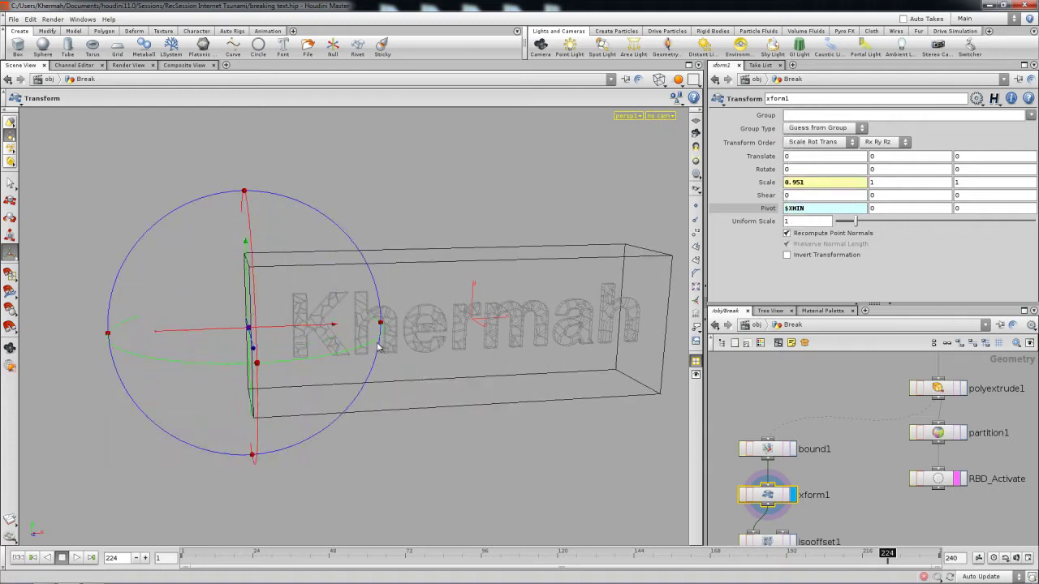
{"action": "mouse_move", "coordinate": [437, 325]}
{"action": "left_mouse_down"}
{"action": "mouse_move", "coordinate": [401, 320]}
{"action": "mouse_move", "coordinate": [428, 309]}
{"action": "left_mouse_up"}
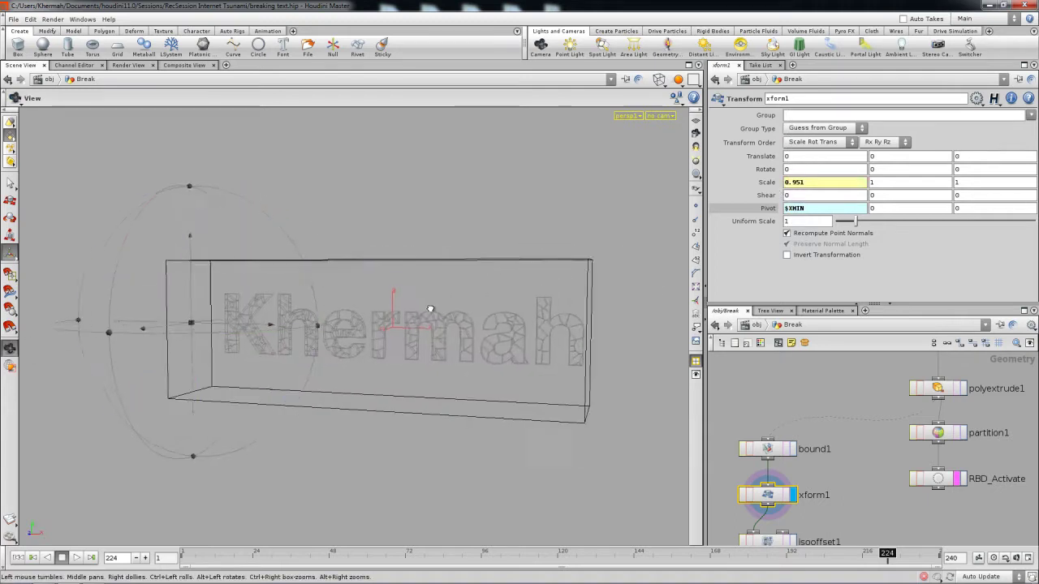
{"action": "middle_click_drag", "start_coordinate": [800, 181], "coordinate": [825, 203]}
{"action": "key", "text": "space"}
{"action": "left_click_drag", "start_coordinate": [346, 393], "coordinate": [456, 411]}
{"action": "key", "text": "Return"}
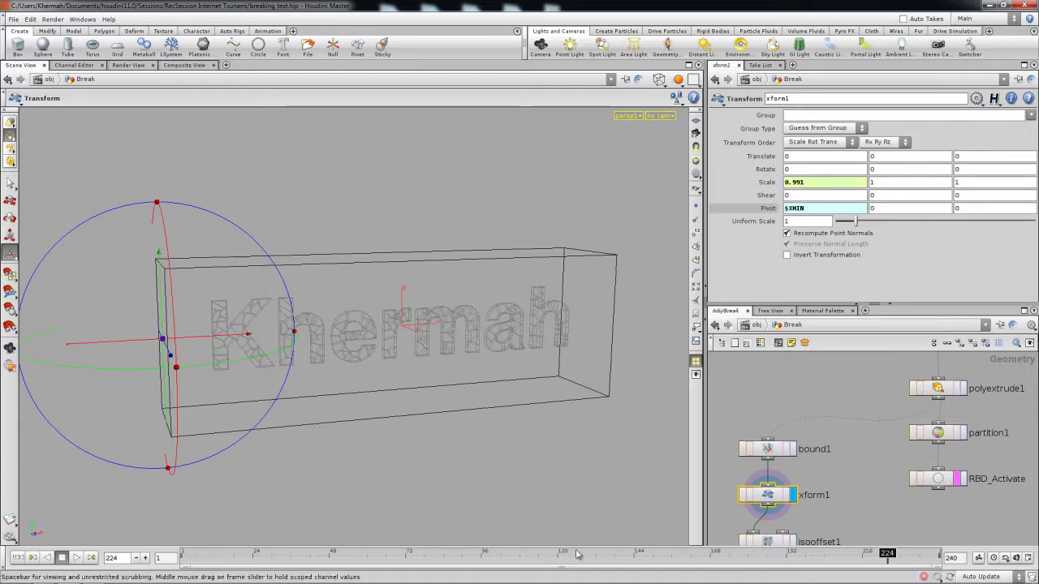
Play the box's scale animation from the start and return to frame 1.
{"action": "left_click", "coordinate": [19, 558]}
{"action": "left_click", "coordinate": [76, 558]}
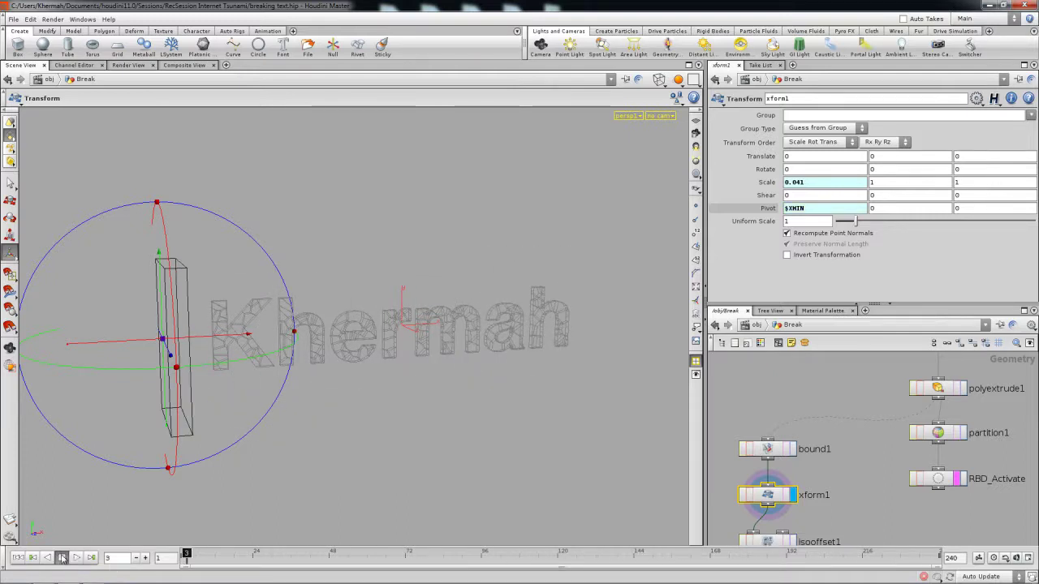
{"action": "left_click", "coordinate": [18, 558]}
{"action": "left_click_drag", "start_coordinate": [508, 373], "coordinate": [459, 382], "text": "alt"}
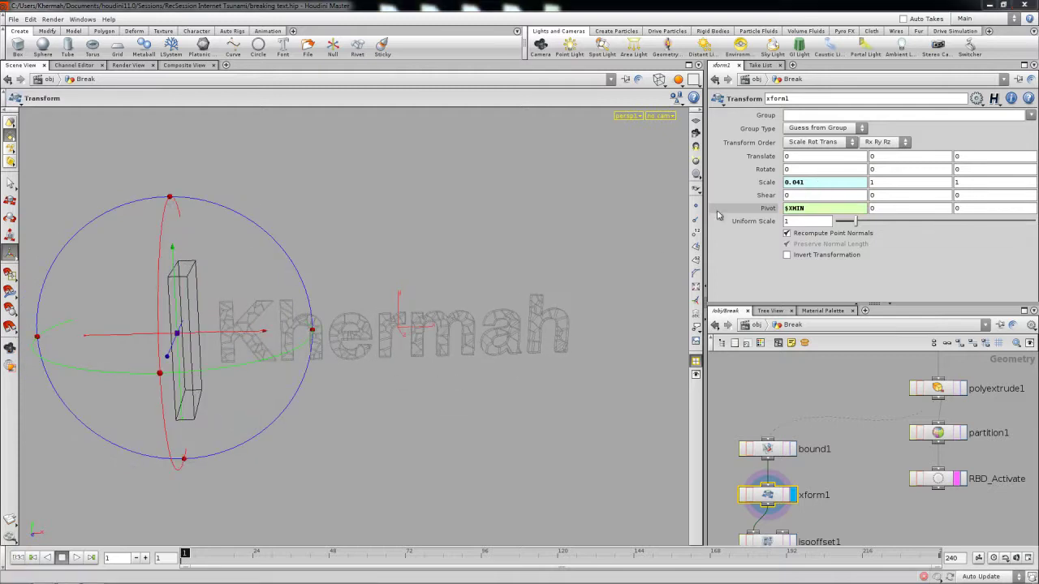
Steepen the outgoing tangent of the first key on xform1's X scale curve and review the curve.
{"action": "left_click", "coordinate": [824, 182], "text": "shift"}
{"action": "left_click_drag", "start_coordinate": [836, 328], "coordinate": [812, 268]}
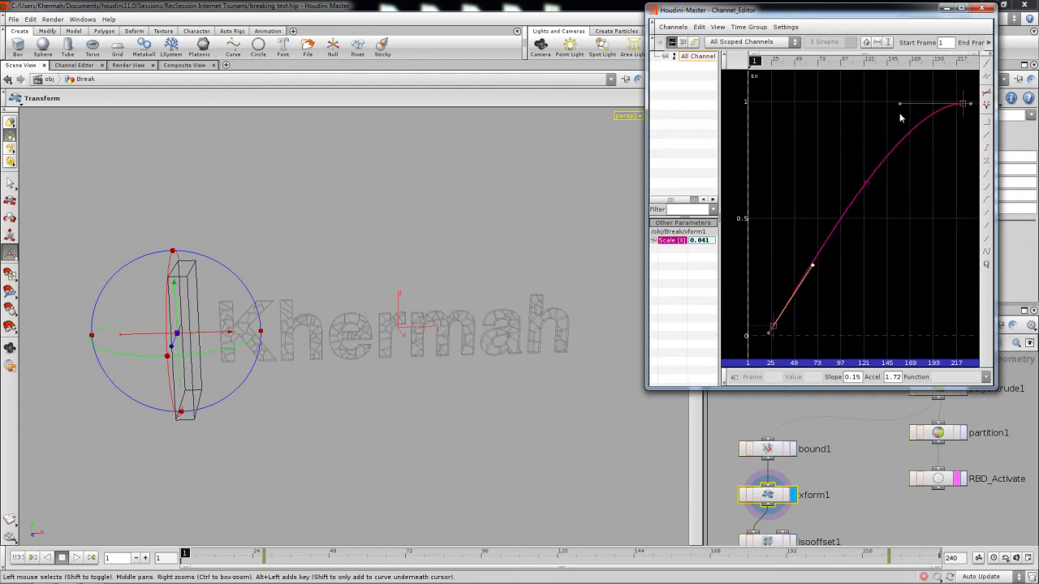
{"action": "left_click", "coordinate": [982, 10]}
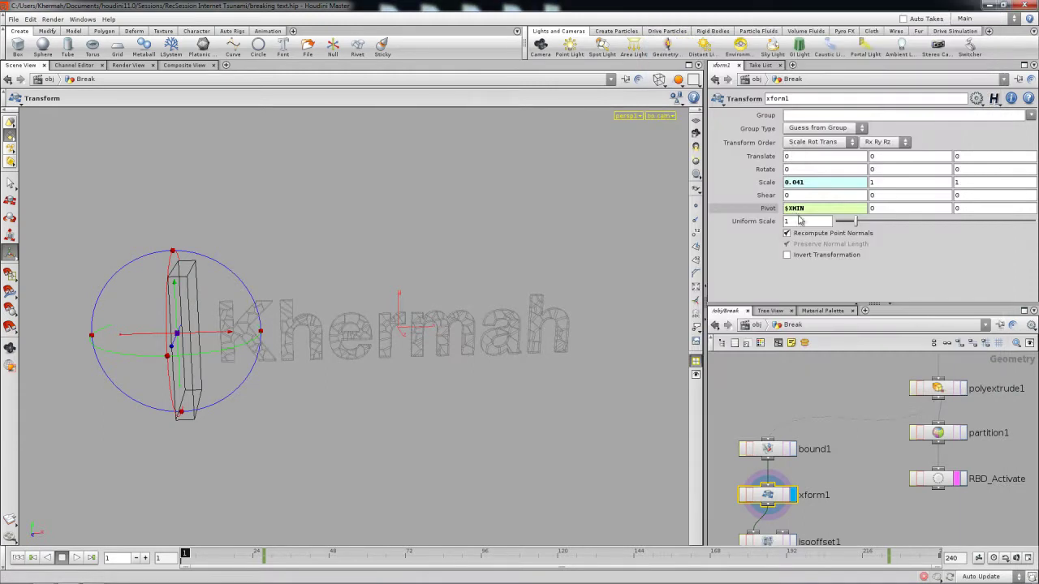
{"action": "left_click", "coordinate": [806, 183], "text": "shift"}
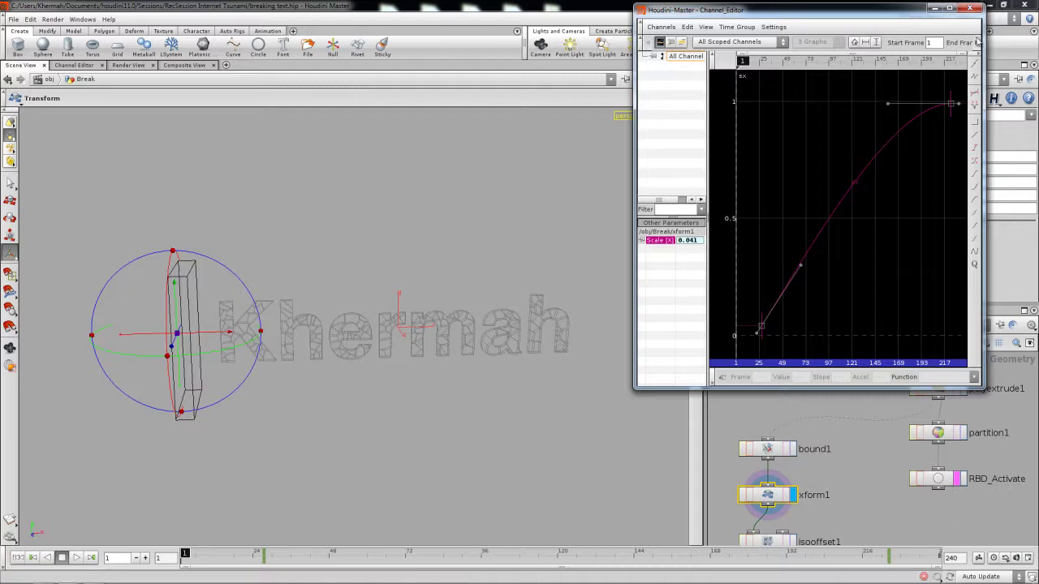
{"action": "left_click", "coordinate": [973, 11]}
Display isooffset1 and play the animation to watch the SDF volume grow, stopping at frame 61.
{"action": "middle_click_drag", "start_coordinate": [847, 451], "coordinate": [865, 382]}
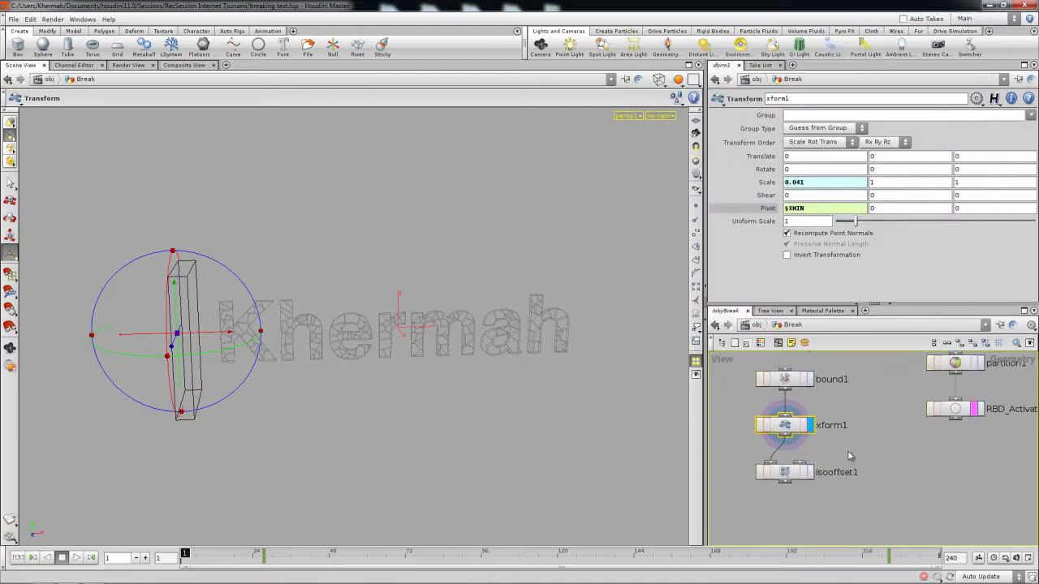
{"action": "left_click", "coordinate": [800, 477]}
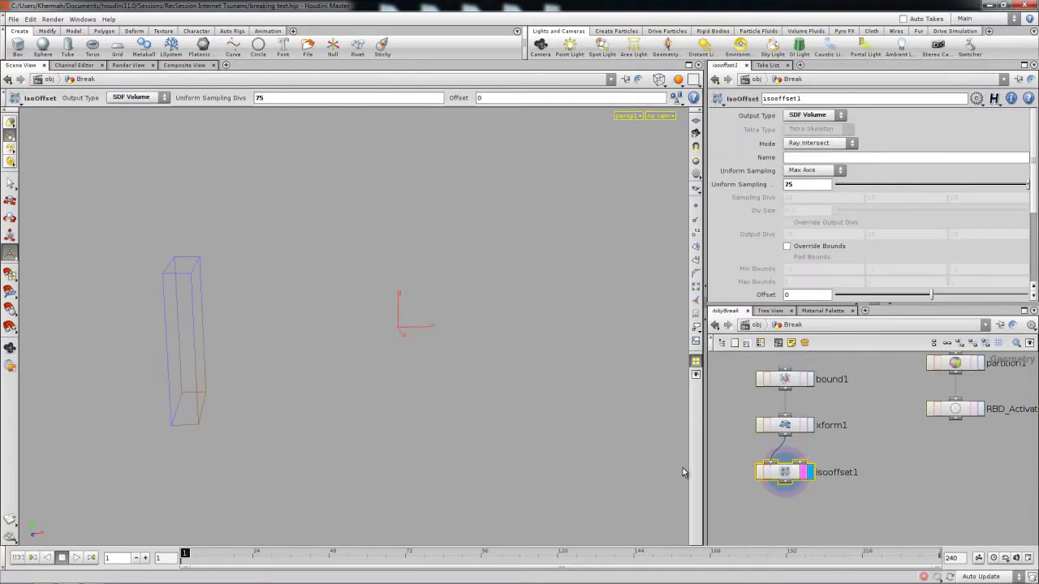
{"action": "left_click", "coordinate": [72, 559]}
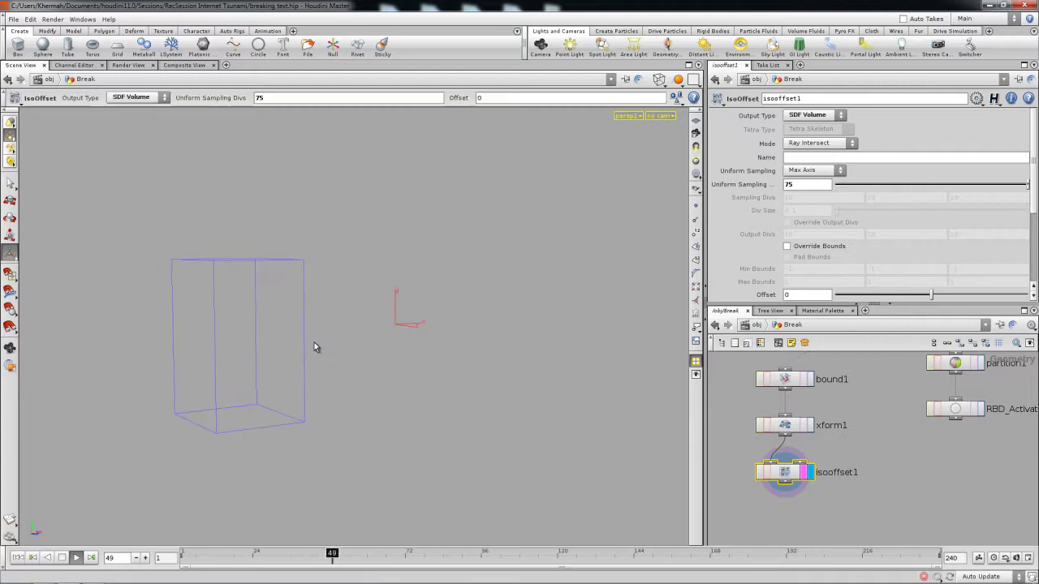
{"action": "left_click", "coordinate": [61, 558]}
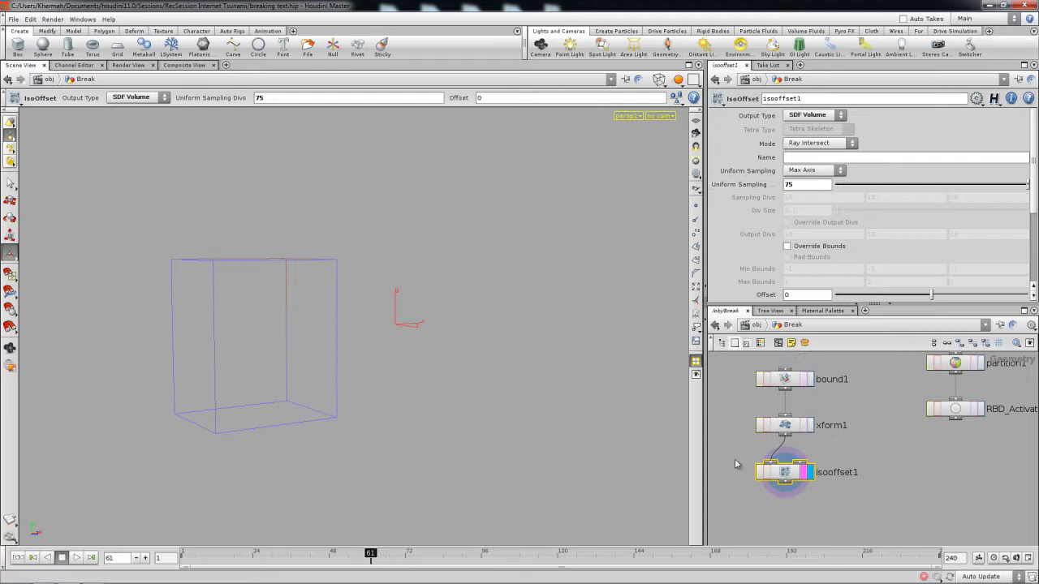
Append a Volume VOP node after isooffset1 and make it the displayed node.
{"action": "middle_click_drag", "start_coordinate": [746, 470], "coordinate": [763, 443]}
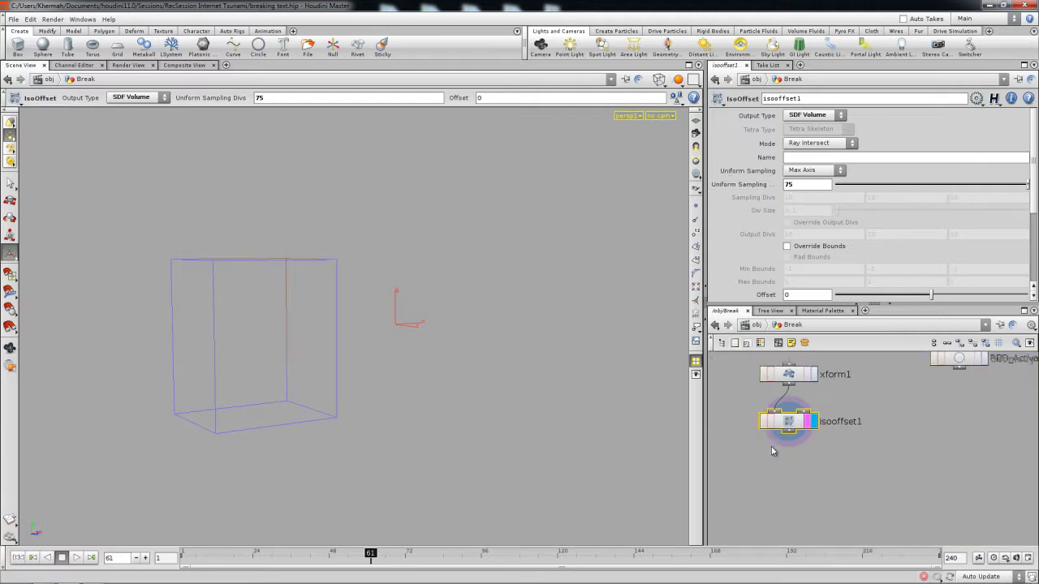
{"action": "key", "text": "Tab"}
{"action": "mouse_move", "coordinate": [789, 491]}
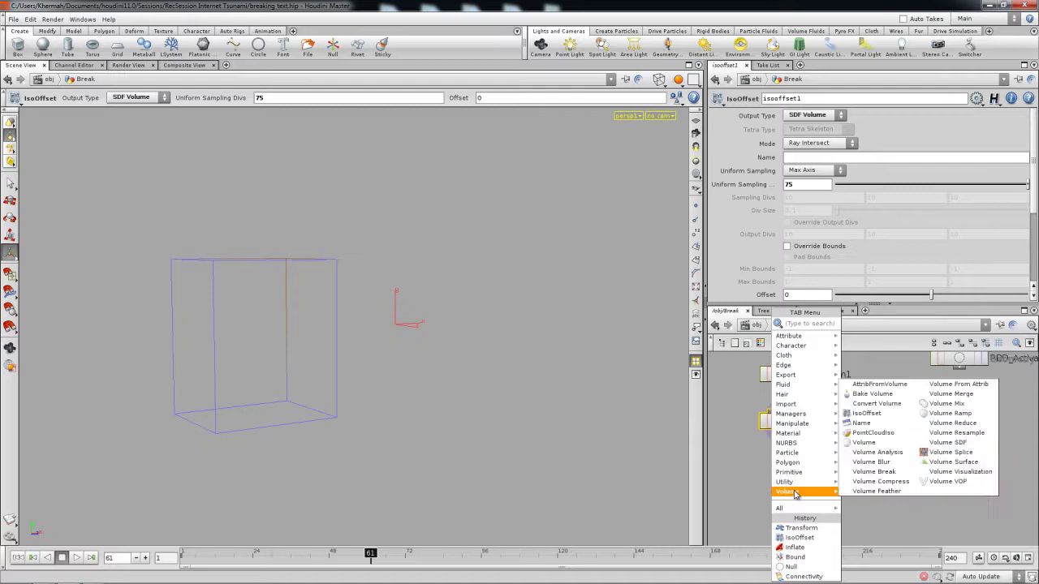
{"action": "left_click", "coordinate": [948, 482]}
{"action": "left_click", "coordinate": [801, 471]}
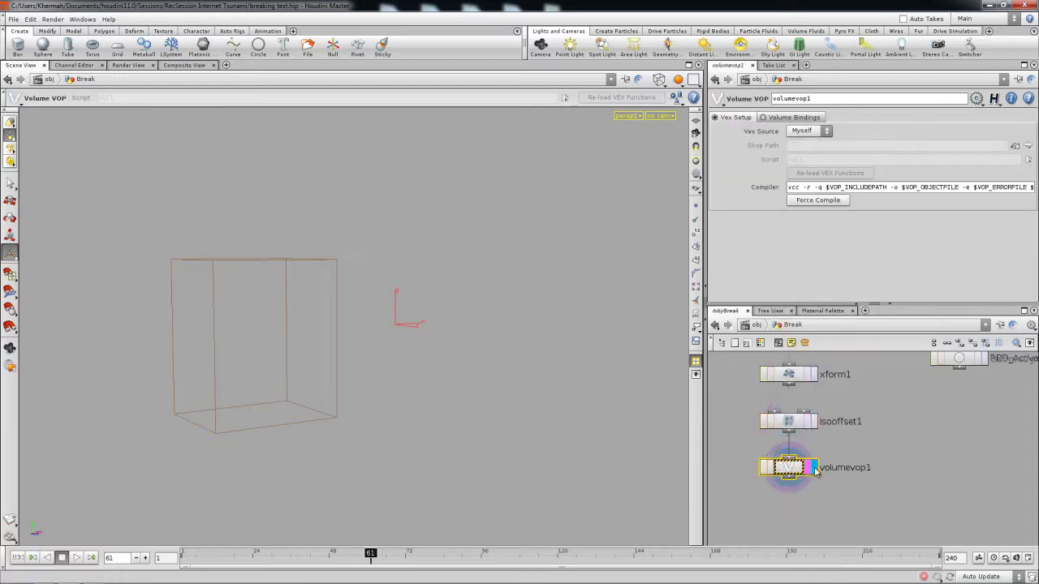
Check the Volume VOP's node information and set isooffset1's volume name to density.
{"action": "middle_click", "coordinate": [791, 469]}
{"action": "left_click", "coordinate": [789, 423]}
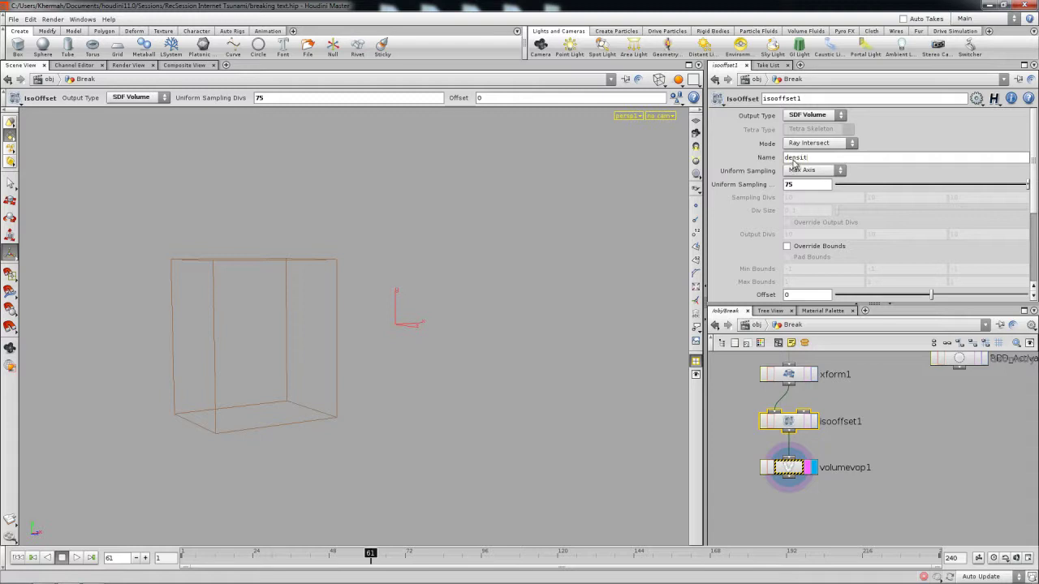
Enter the volumevop1 network and add a Turbulent Noise node above the link between the global parameters and the output.
{"action": "double_click", "coordinate": [798, 477]}
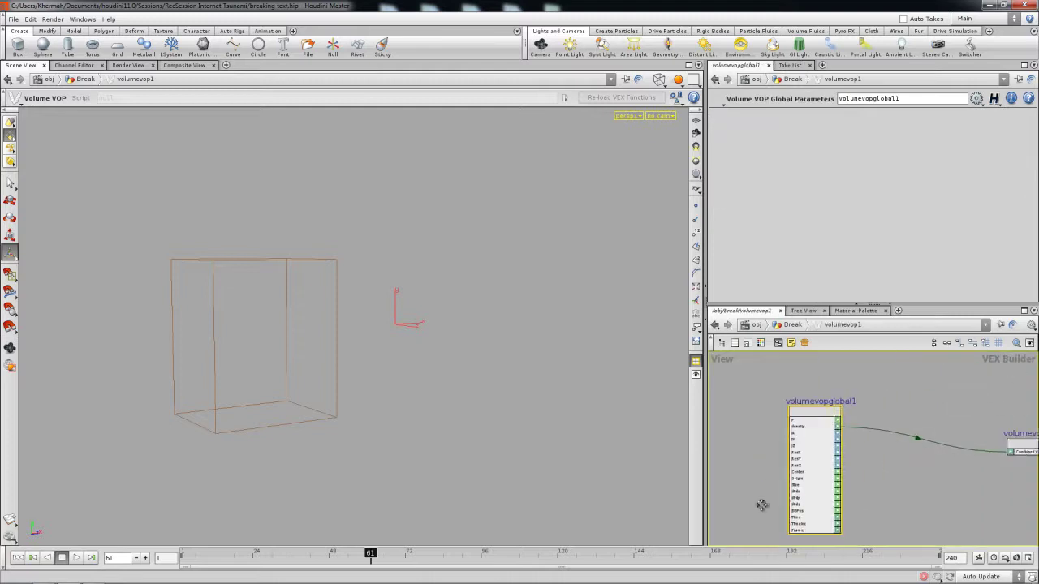
{"action": "key", "text": "Tab"}
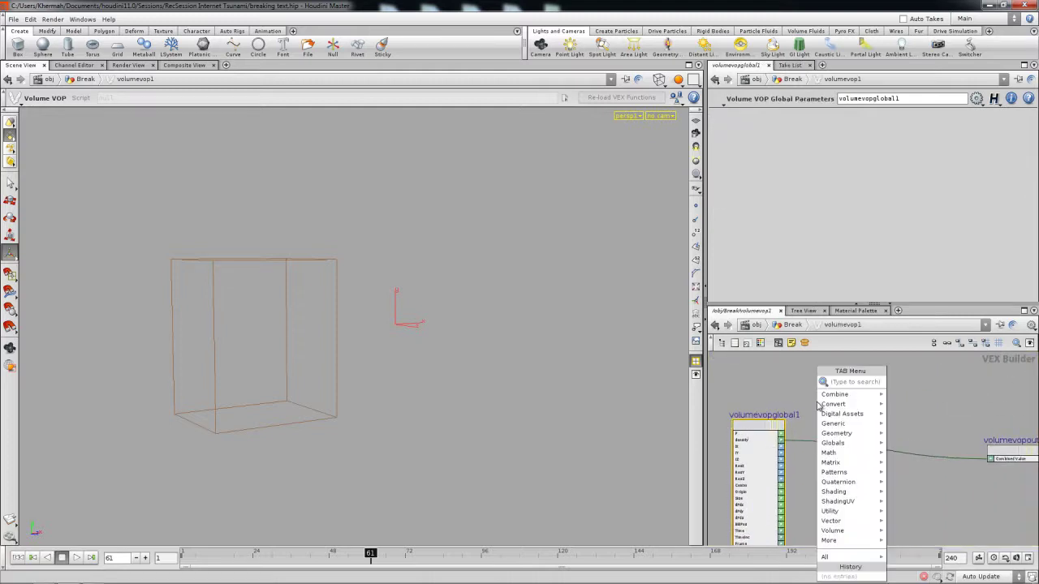
{"action": "type", "text": "tu"}
{"action": "left_click", "coordinate": [912, 382]}
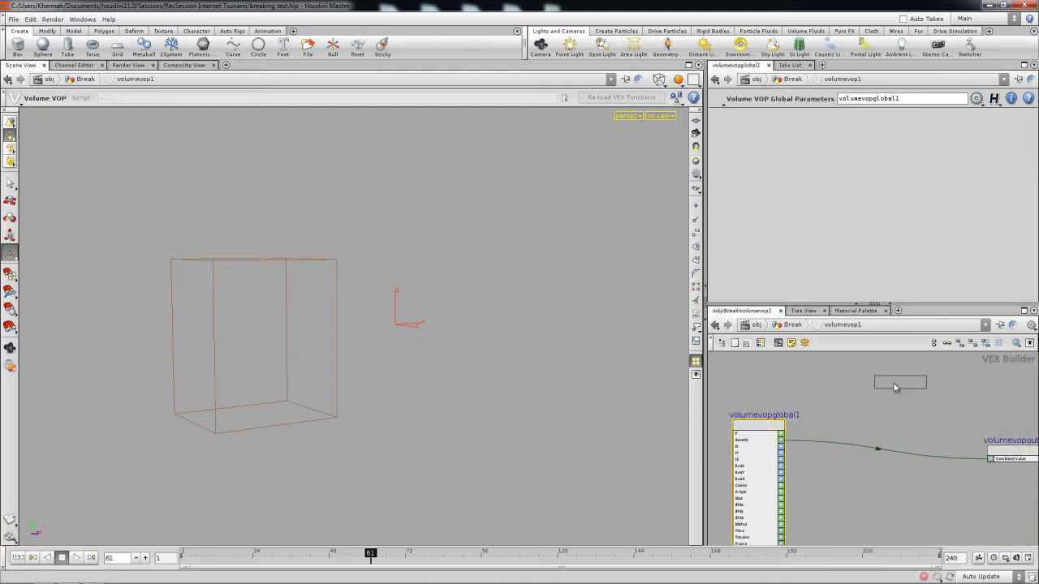
{"action": "left_click", "coordinate": [886, 381]}
{"action": "scroll", "coordinate": [787, 437], "scroll_direction": "up", "scroll_amount": 1}
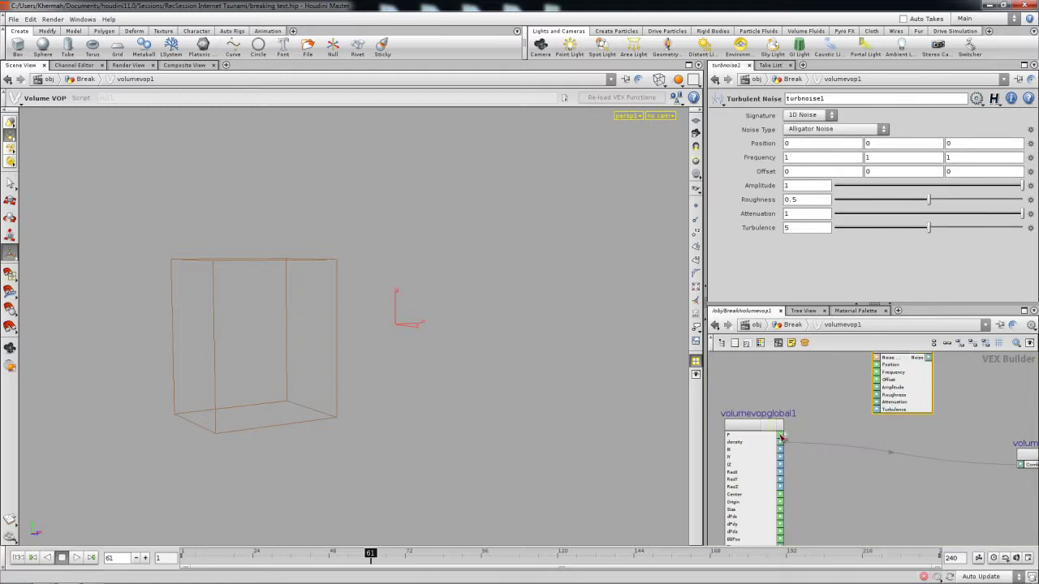
Connect the global P output to the Turbulent Noise's Position input and spread the nodes apart to make room before the output.
{"action": "left_click", "coordinate": [893, 367]}
{"action": "middle_click_drag", "start_coordinate": [847, 377], "coordinate": [816, 418]}
{"action": "left_click_drag", "start_coordinate": [864, 397], "coordinate": [846, 387]}
{"action": "middle_click_drag", "start_coordinate": [892, 451], "coordinate": [864, 441]}
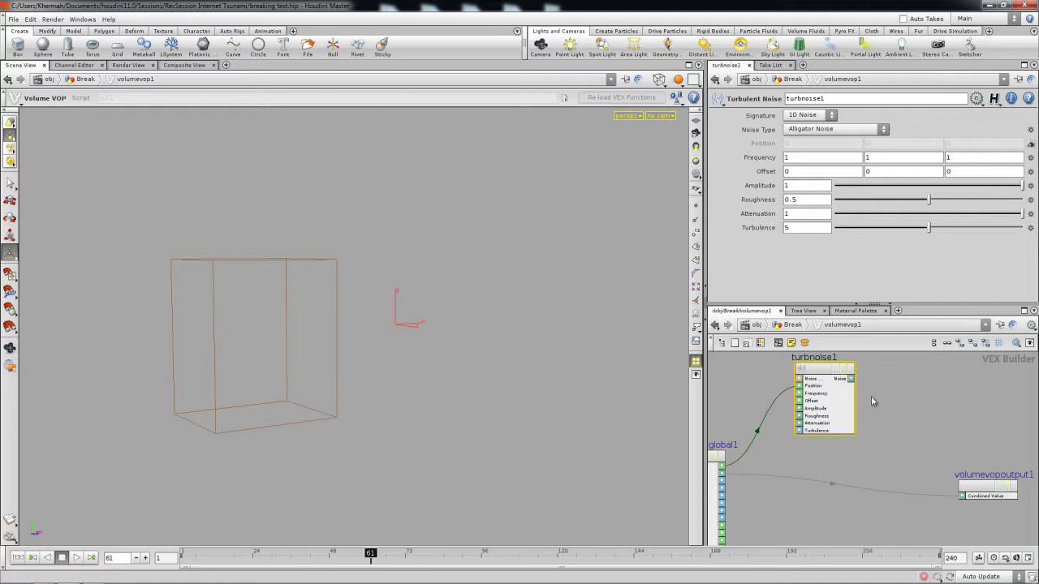
{"action": "left_click_drag", "start_coordinate": [991, 496], "coordinate": [1012, 466]}
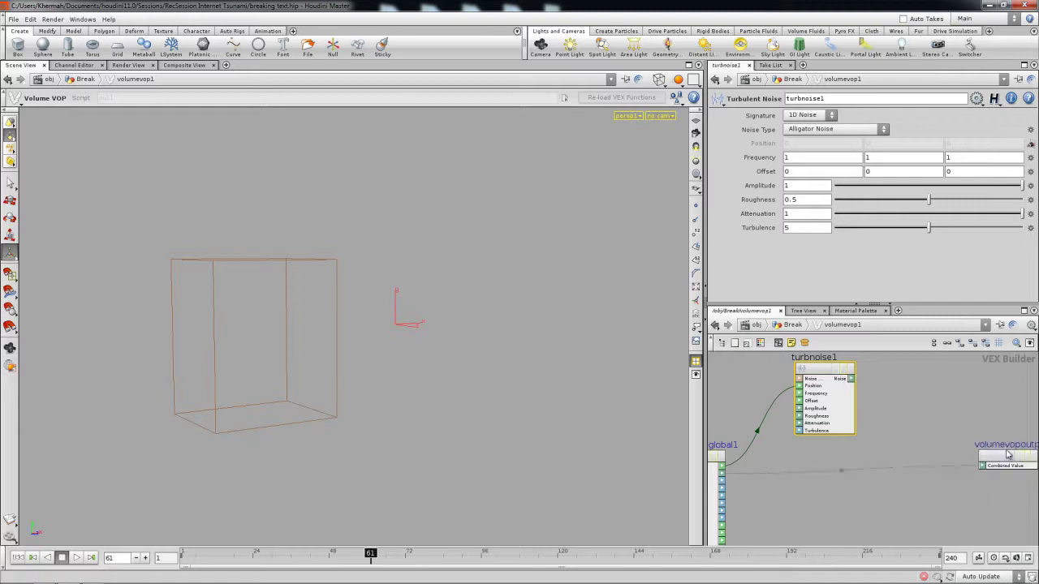
Add an Add node that sums the turbulent noise and global density, and wire its result into the volume output.
{"action": "key", "text": "Tab"}
{"action": "mouse_move", "coordinate": [966, 452]}
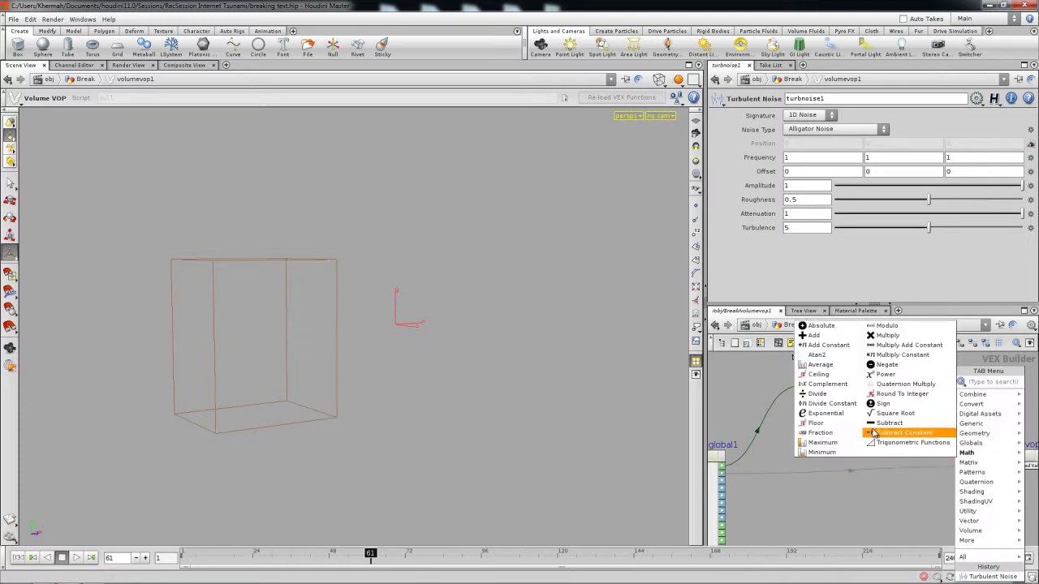
{"action": "left_click", "coordinate": [814, 335]}
{"action": "left_click", "coordinate": [862, 390]}
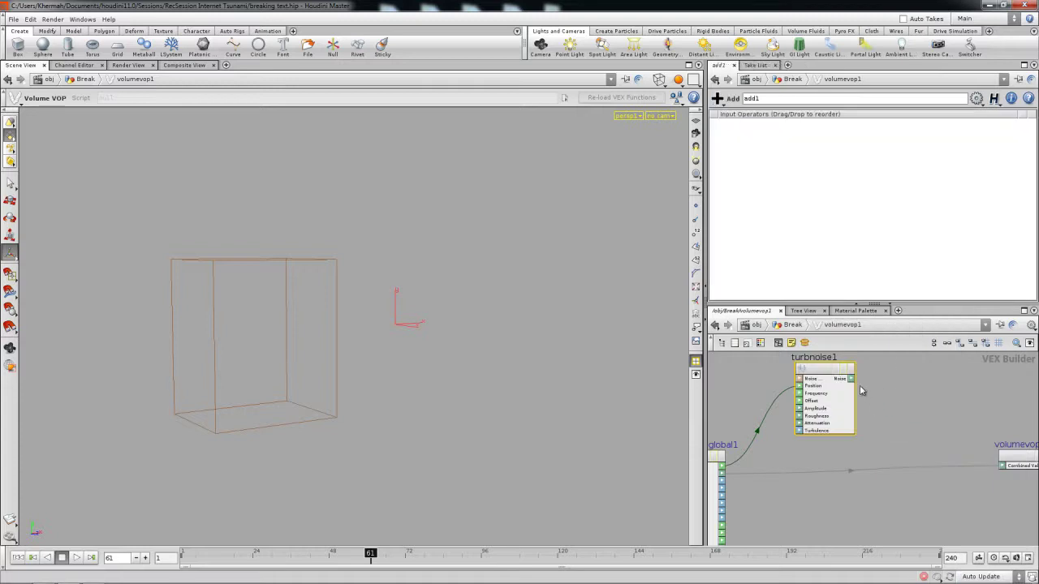
{"action": "left_click_drag", "start_coordinate": [874, 472], "coordinate": [892, 428]}
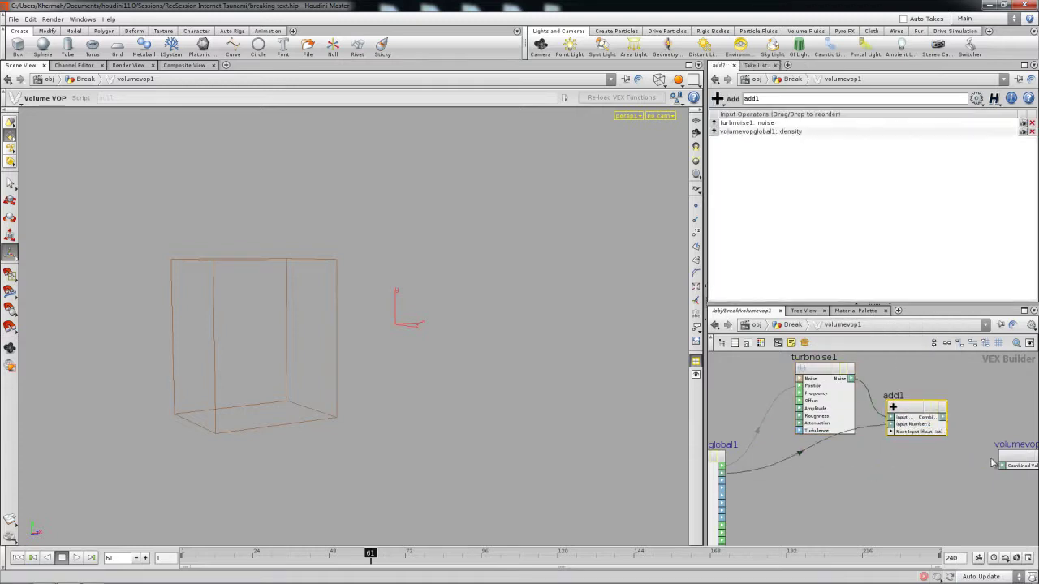
{"action": "left_click_drag", "start_coordinate": [923, 416], "coordinate": [943, 463]}
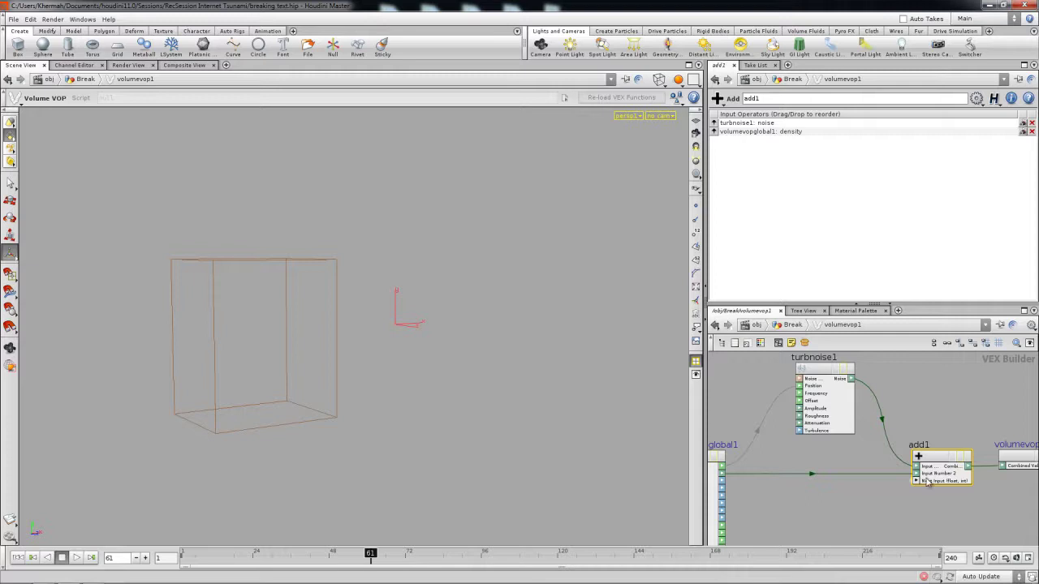
Return to the Break network and switch the viewport background to the dark color scheme.
{"action": "scroll", "coordinate": [928, 482], "scroll_direction": "down", "scroll_amount": 2}
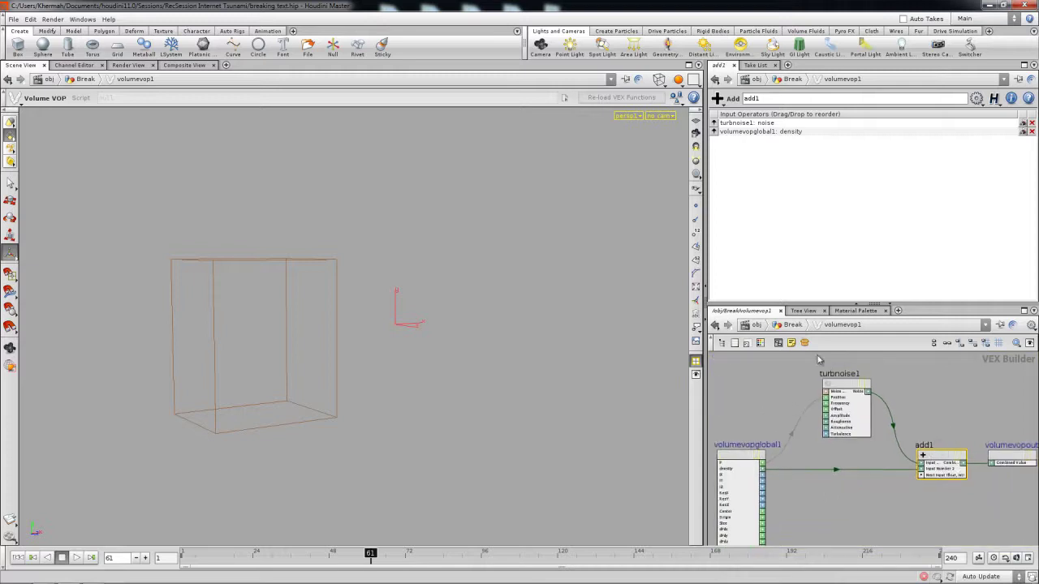
{"action": "left_click", "coordinate": [792, 325]}
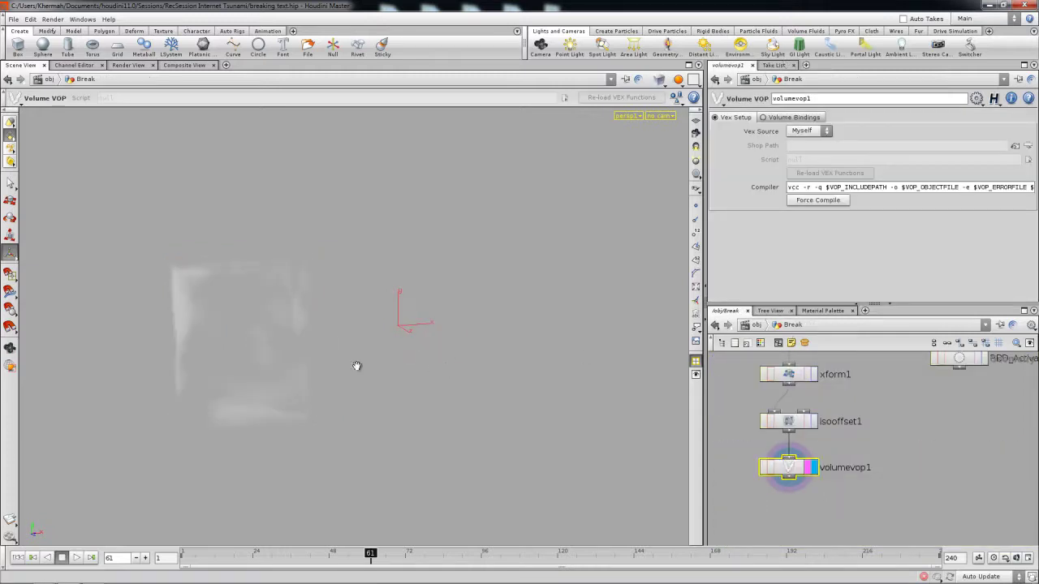
{"action": "key", "text": "Escape"}
{"action": "left_click_drag", "start_coordinate": [348, 343], "coordinate": [475, 382]}
{"action": "key", "text": "Return"}
{"action": "key", "text": "d"}
{"action": "left_click", "coordinate": [647, 277]}
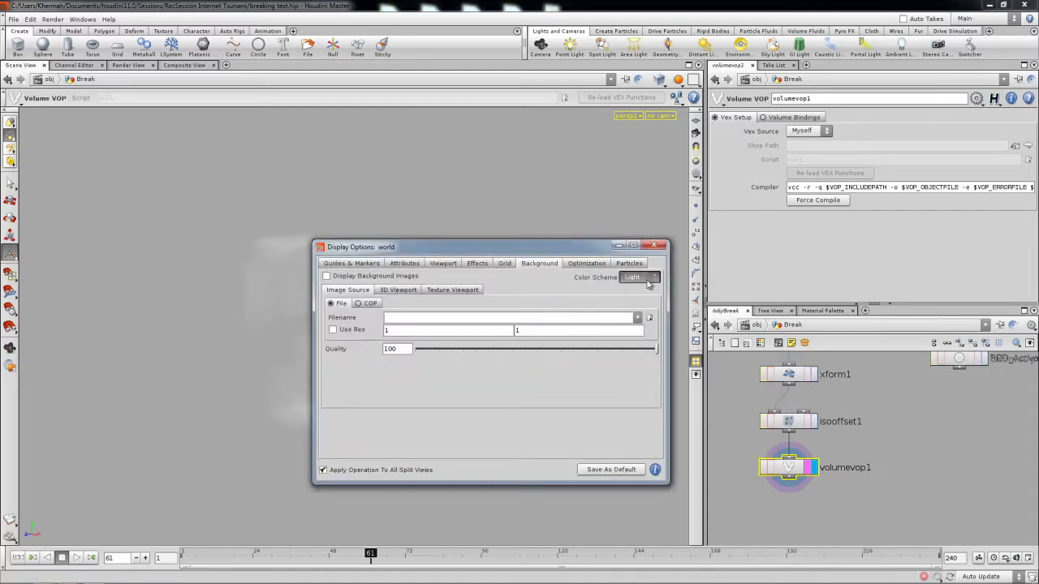
{"action": "left_click", "coordinate": [638, 300]}
{"action": "left_click", "coordinate": [654, 246]}
Examine the noisy density volume from another angle and play the animation up to frame 72.
{"action": "key", "text": "Escape"}
{"action": "left_click_drag", "start_coordinate": [371, 368], "coordinate": [454, 392]}
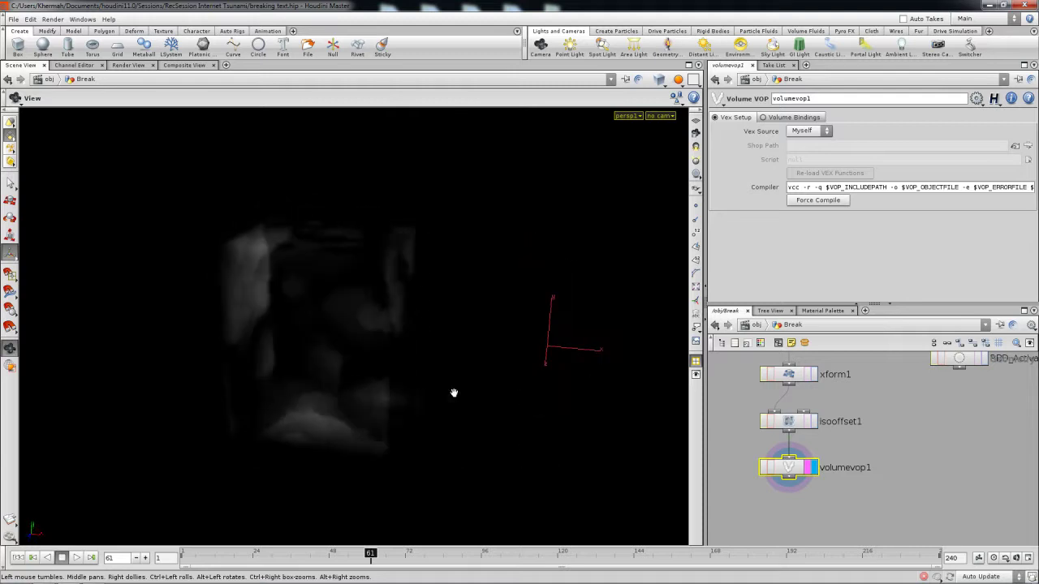
{"action": "key", "text": "Return"}
{"action": "left_click", "coordinate": [75, 558]}
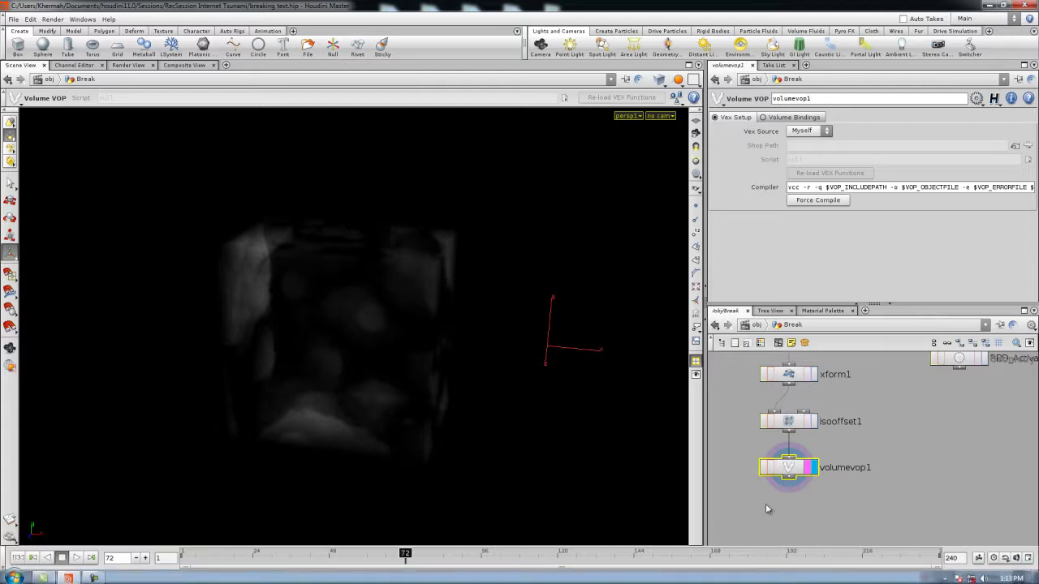
Set turbnoise1's frequency to 2.3 on all axes and its X offset to 3.4, then inspect the volume.
{"action": "double_click", "coordinate": [787, 469]}
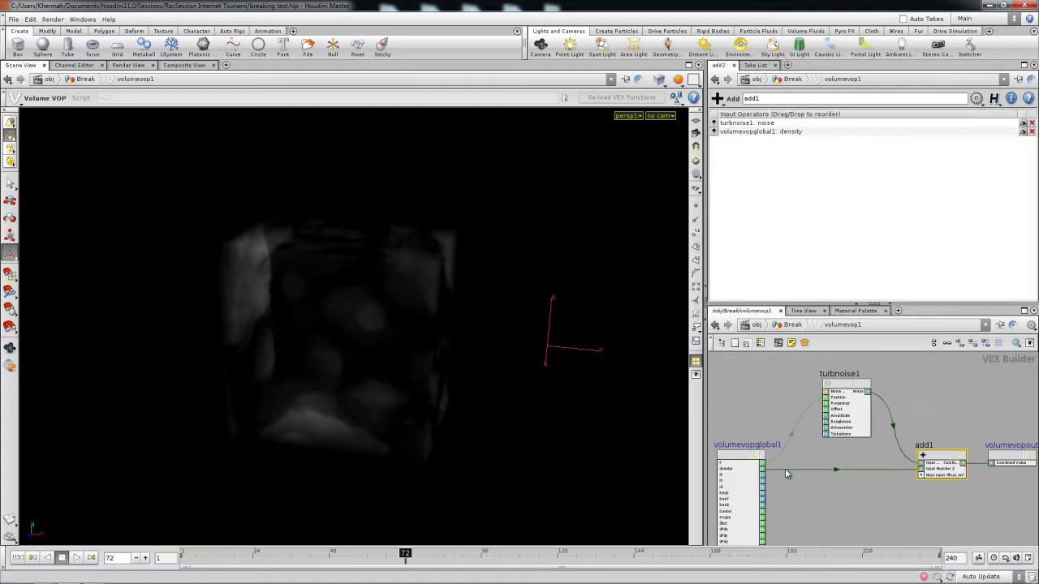
{"action": "left_click", "coordinate": [847, 393]}
{"action": "middle_click_drag", "start_coordinate": [762, 159], "coordinate": [966, 175]}
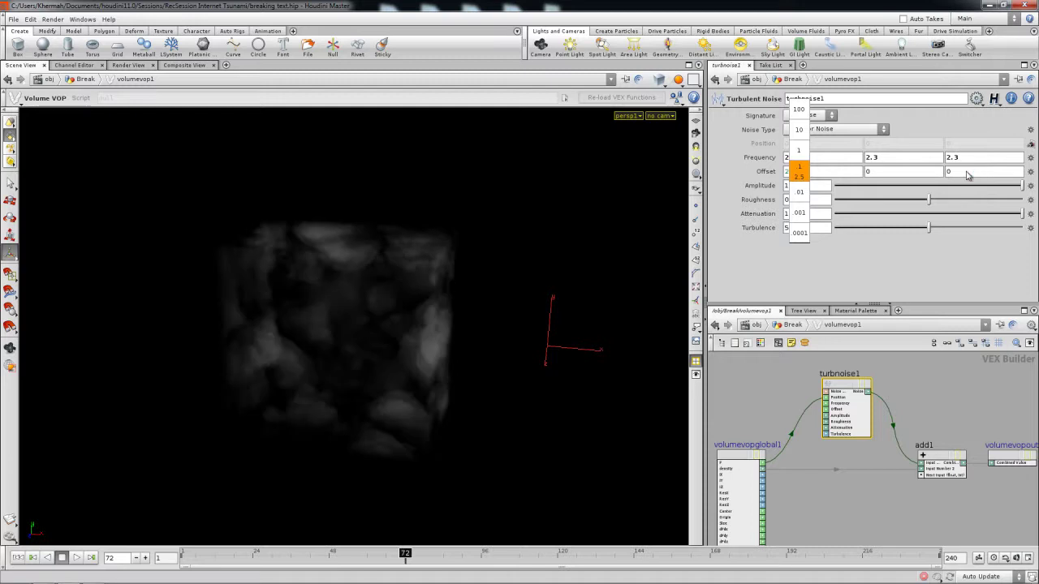
{"action": "middle_click_drag", "start_coordinate": [968, 215], "coordinate": [953, 215]}
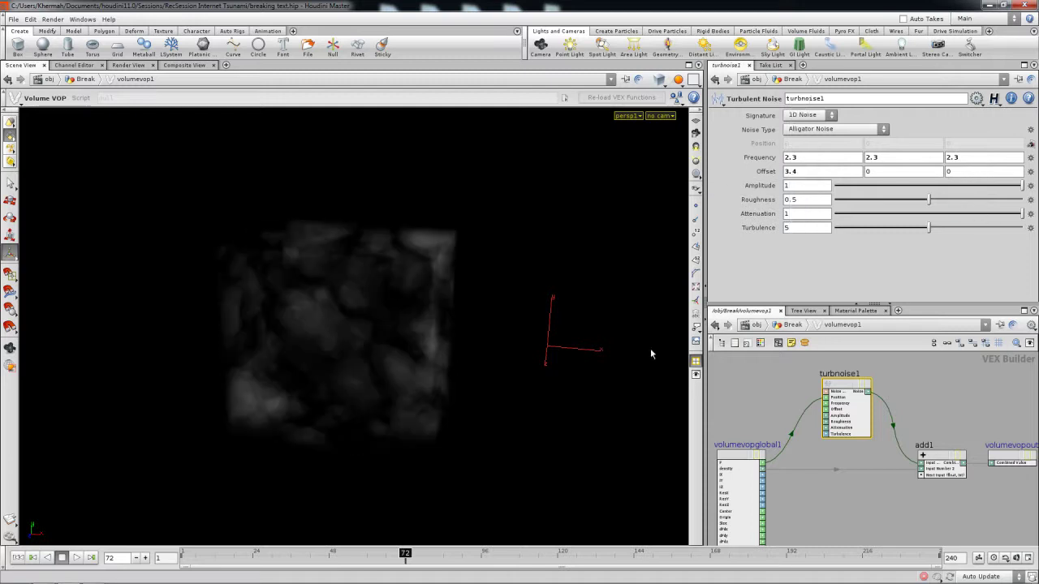
{"action": "key", "text": "Escape"}
{"action": "left_click_drag", "start_coordinate": [482, 357], "coordinate": [555, 422]}
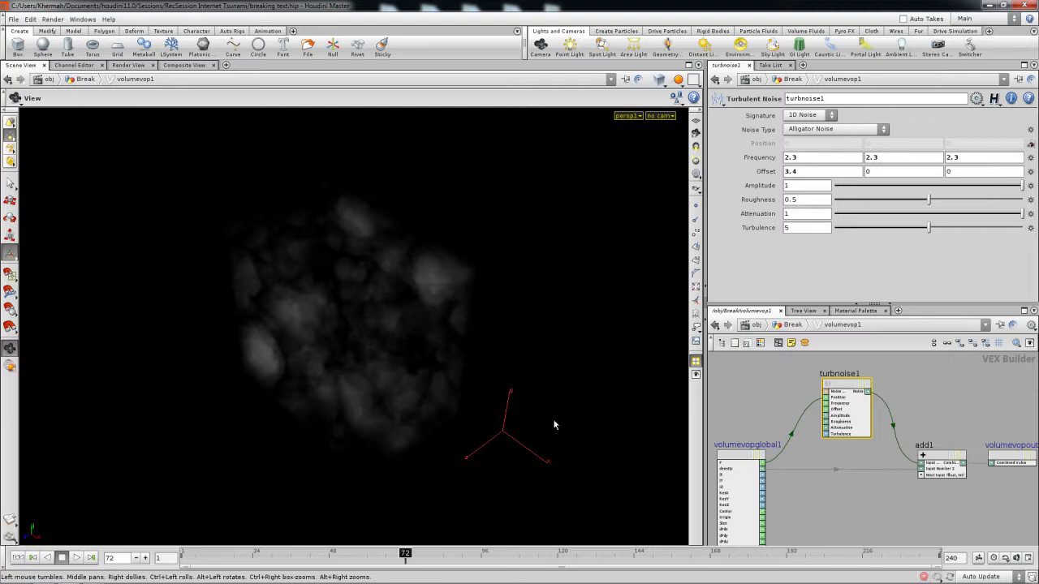
Return to the Break network and bring up isooffset1's Invert Sign option.
{"action": "left_click", "coordinate": [792, 326]}
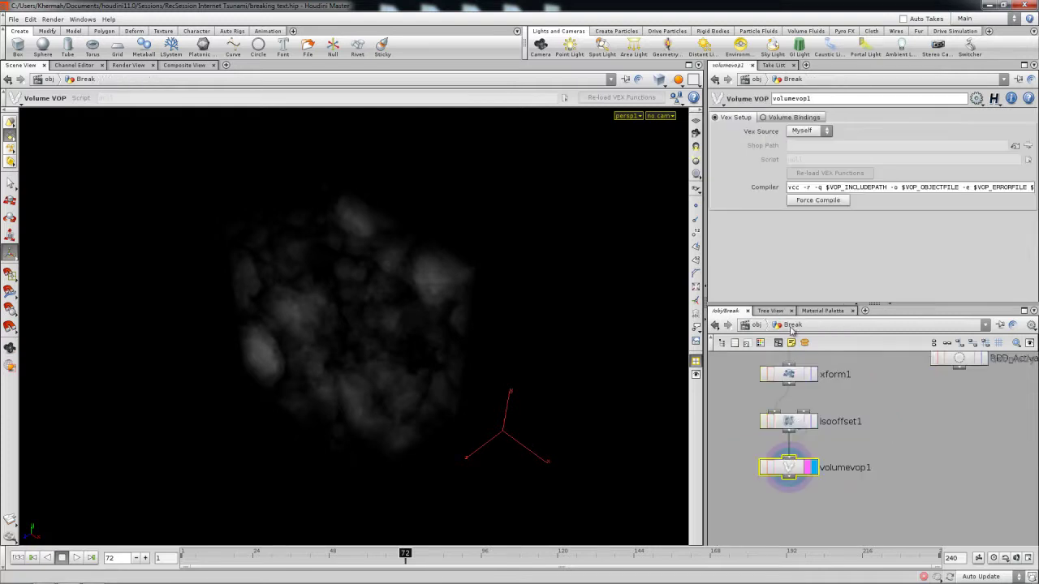
{"action": "left_click", "coordinate": [788, 422]}
{"action": "scroll", "coordinate": [819, 234], "scroll_direction": "down", "scroll_amount": 5}
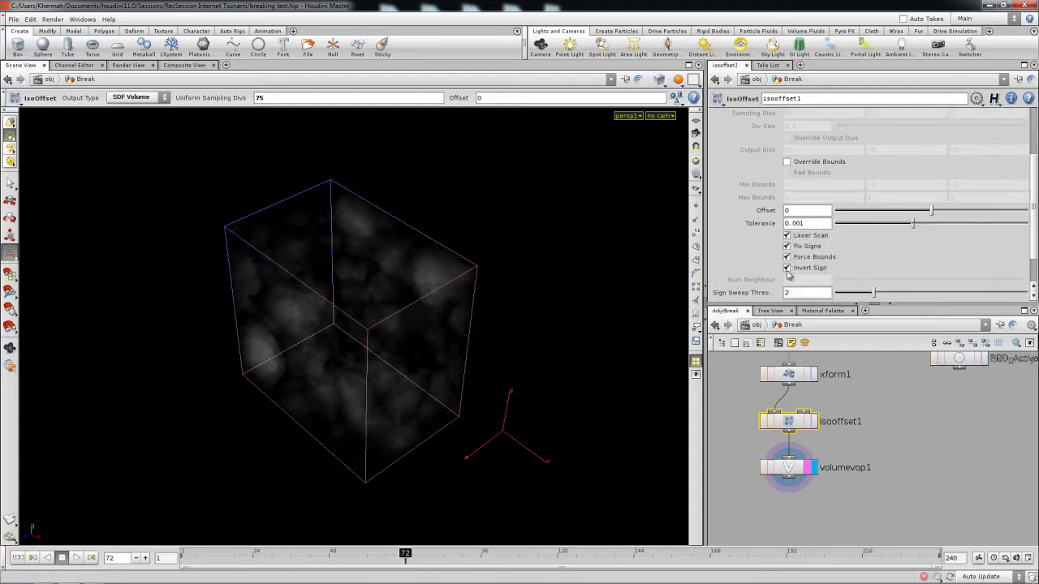